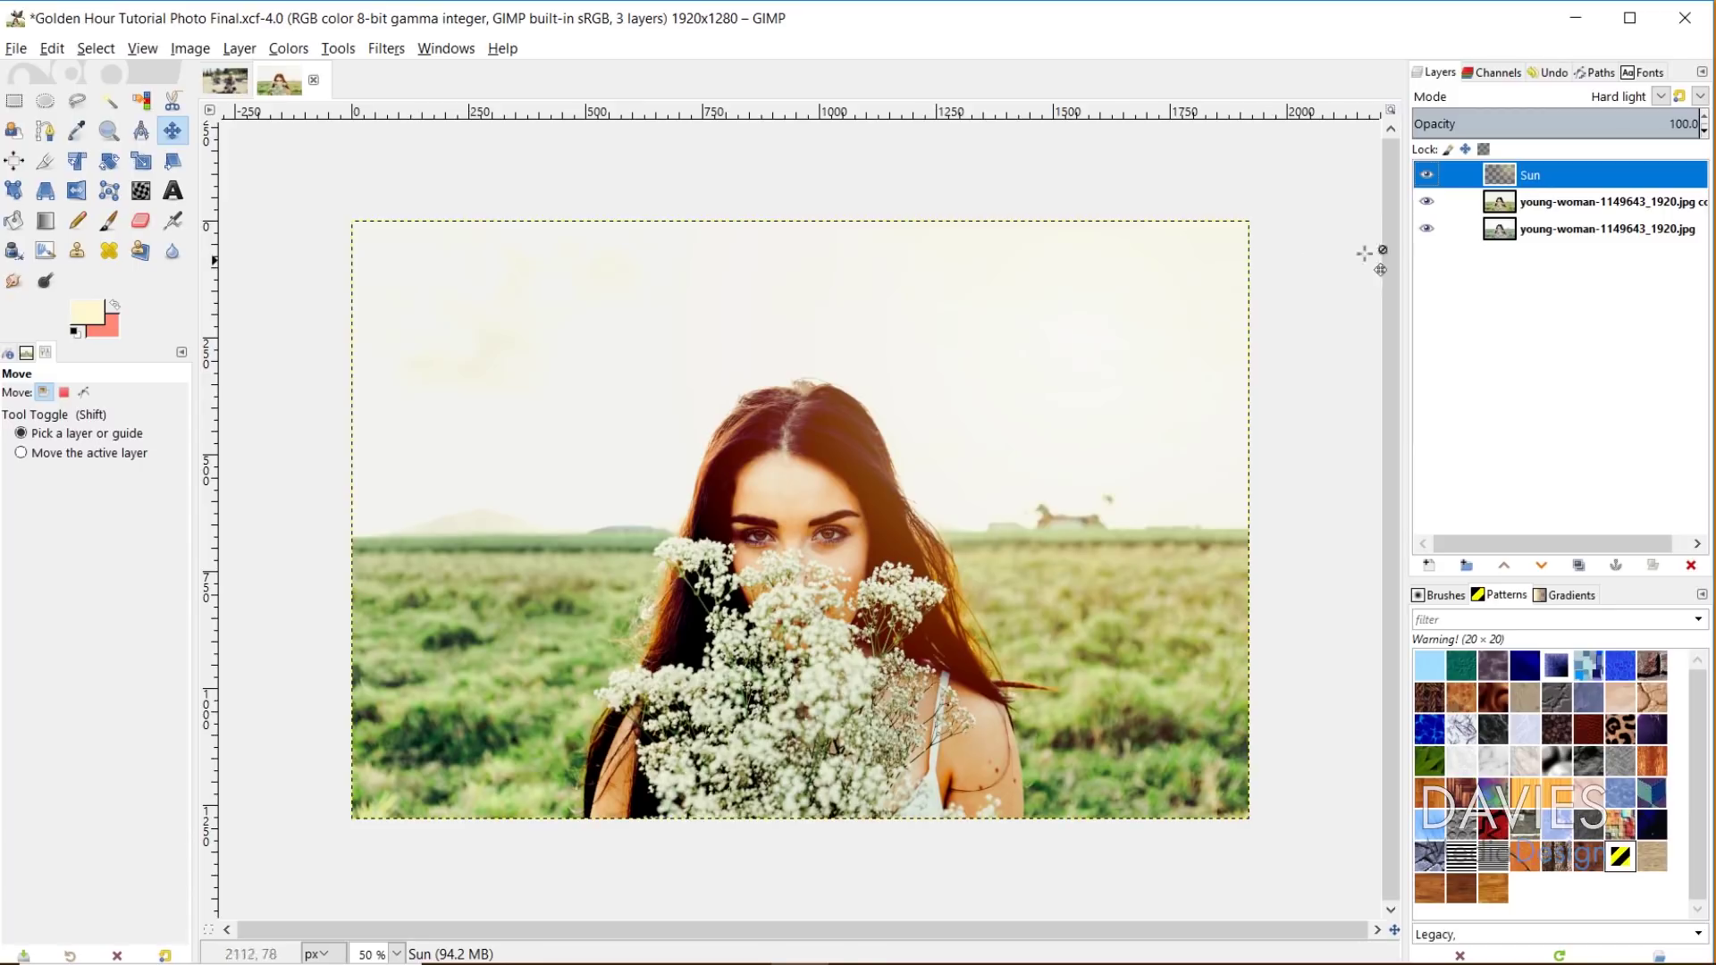
- Compare the finished edit with the original photo by isolating the bottom layer, and restore all layers
shift+click(1427, 231)
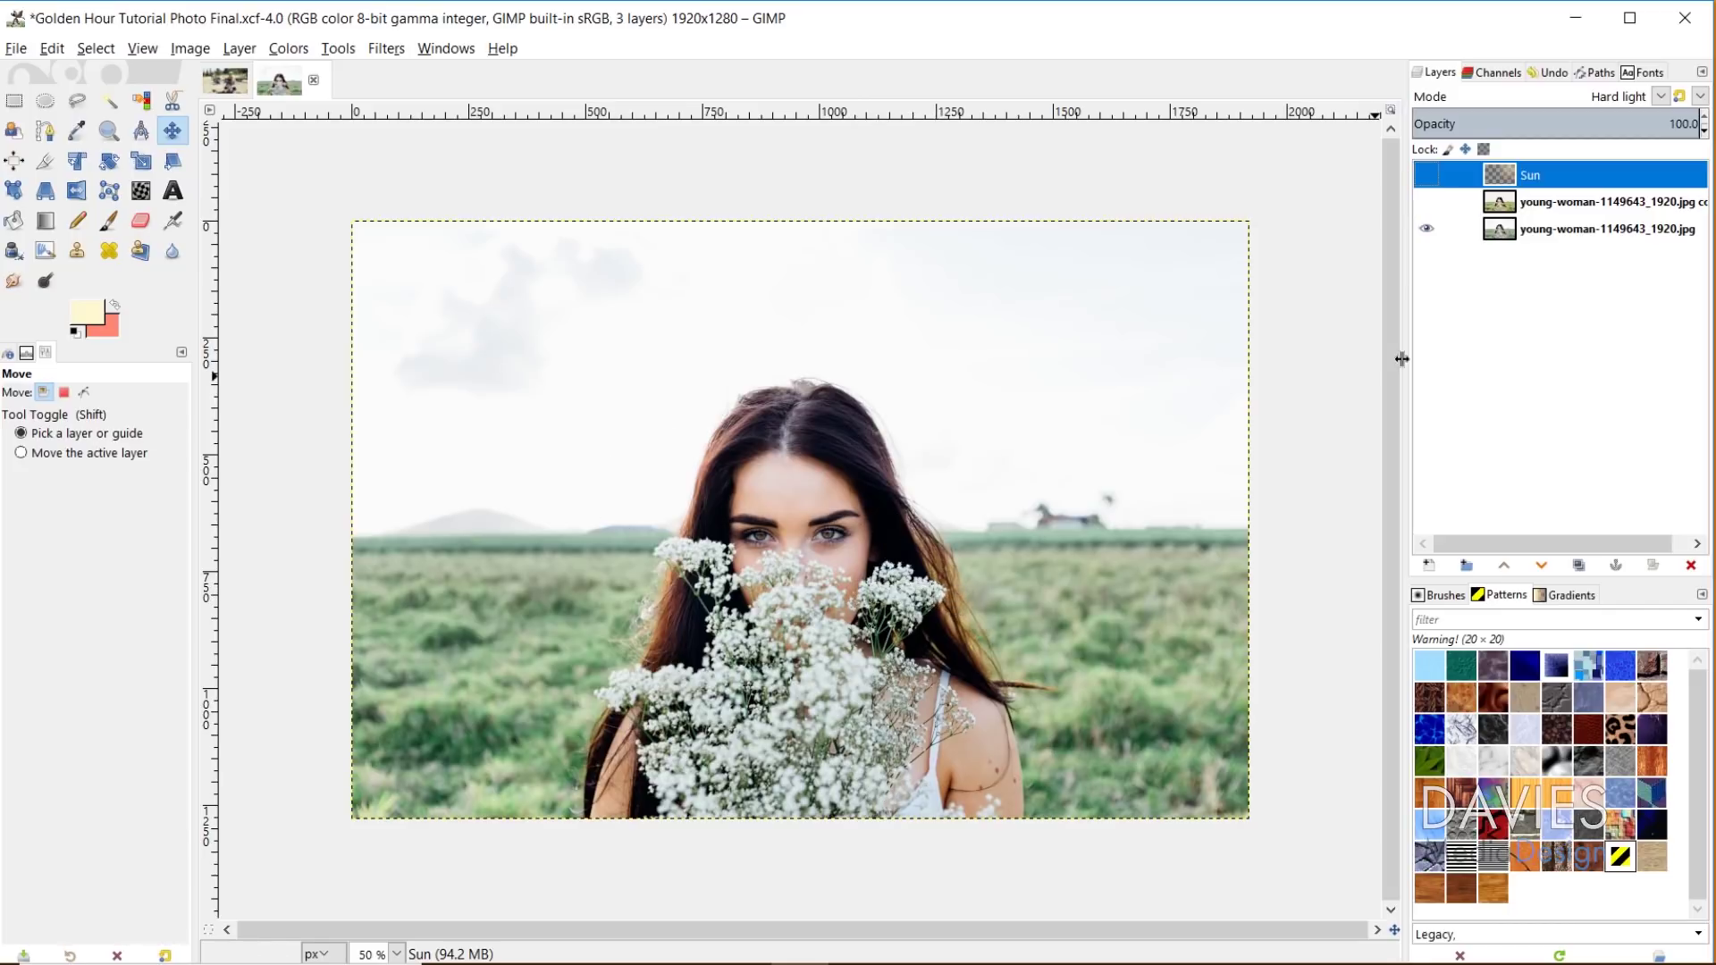
shift+click(1426, 230)
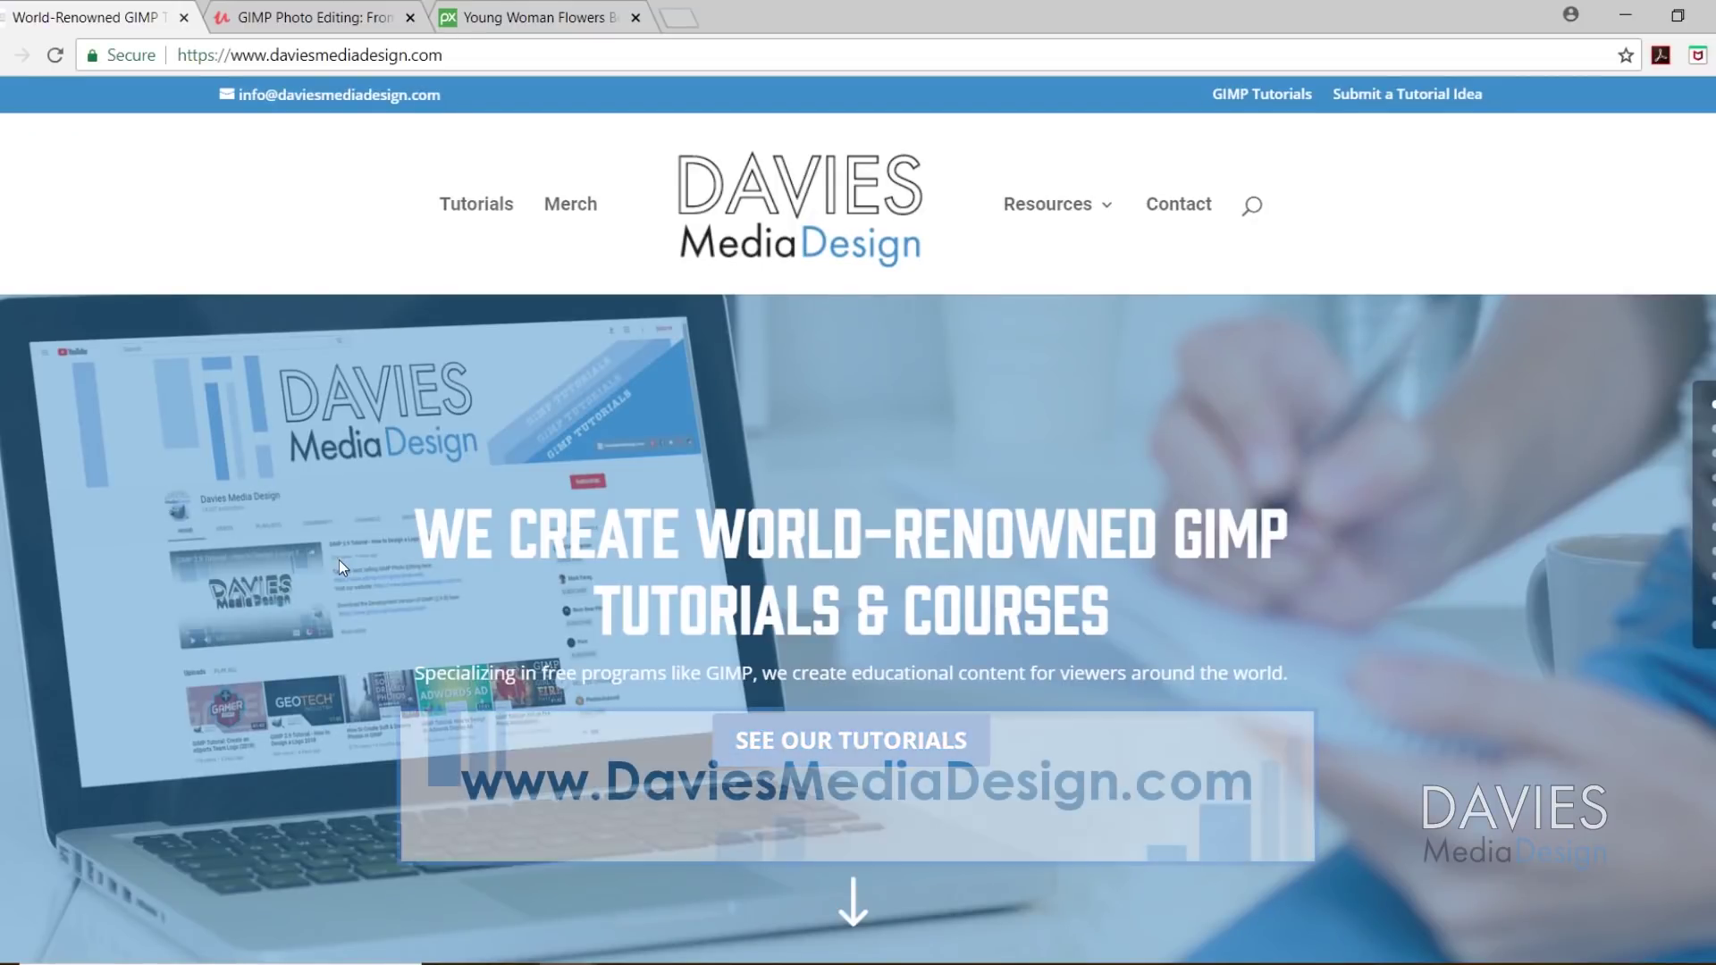
- Look through the Davies Media Design home page and switch to the GIMP Photo Editing course page on Udemy
scroll(339, 559, down, 7)
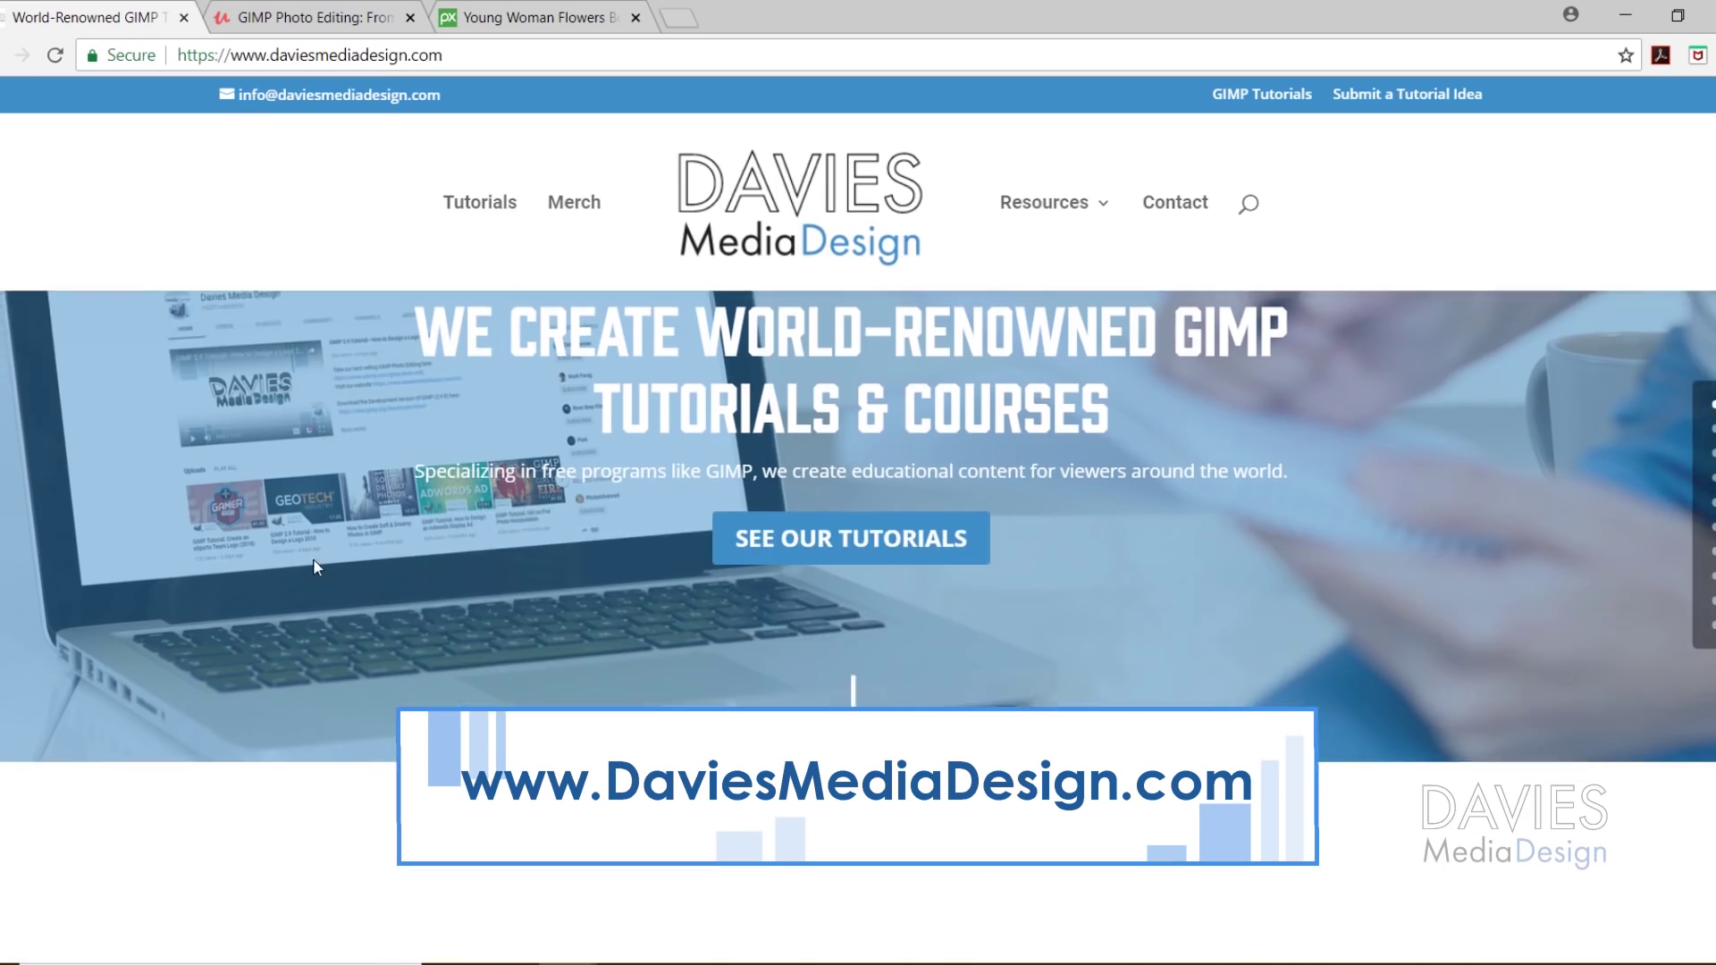
scroll(315, 566, down, 12)
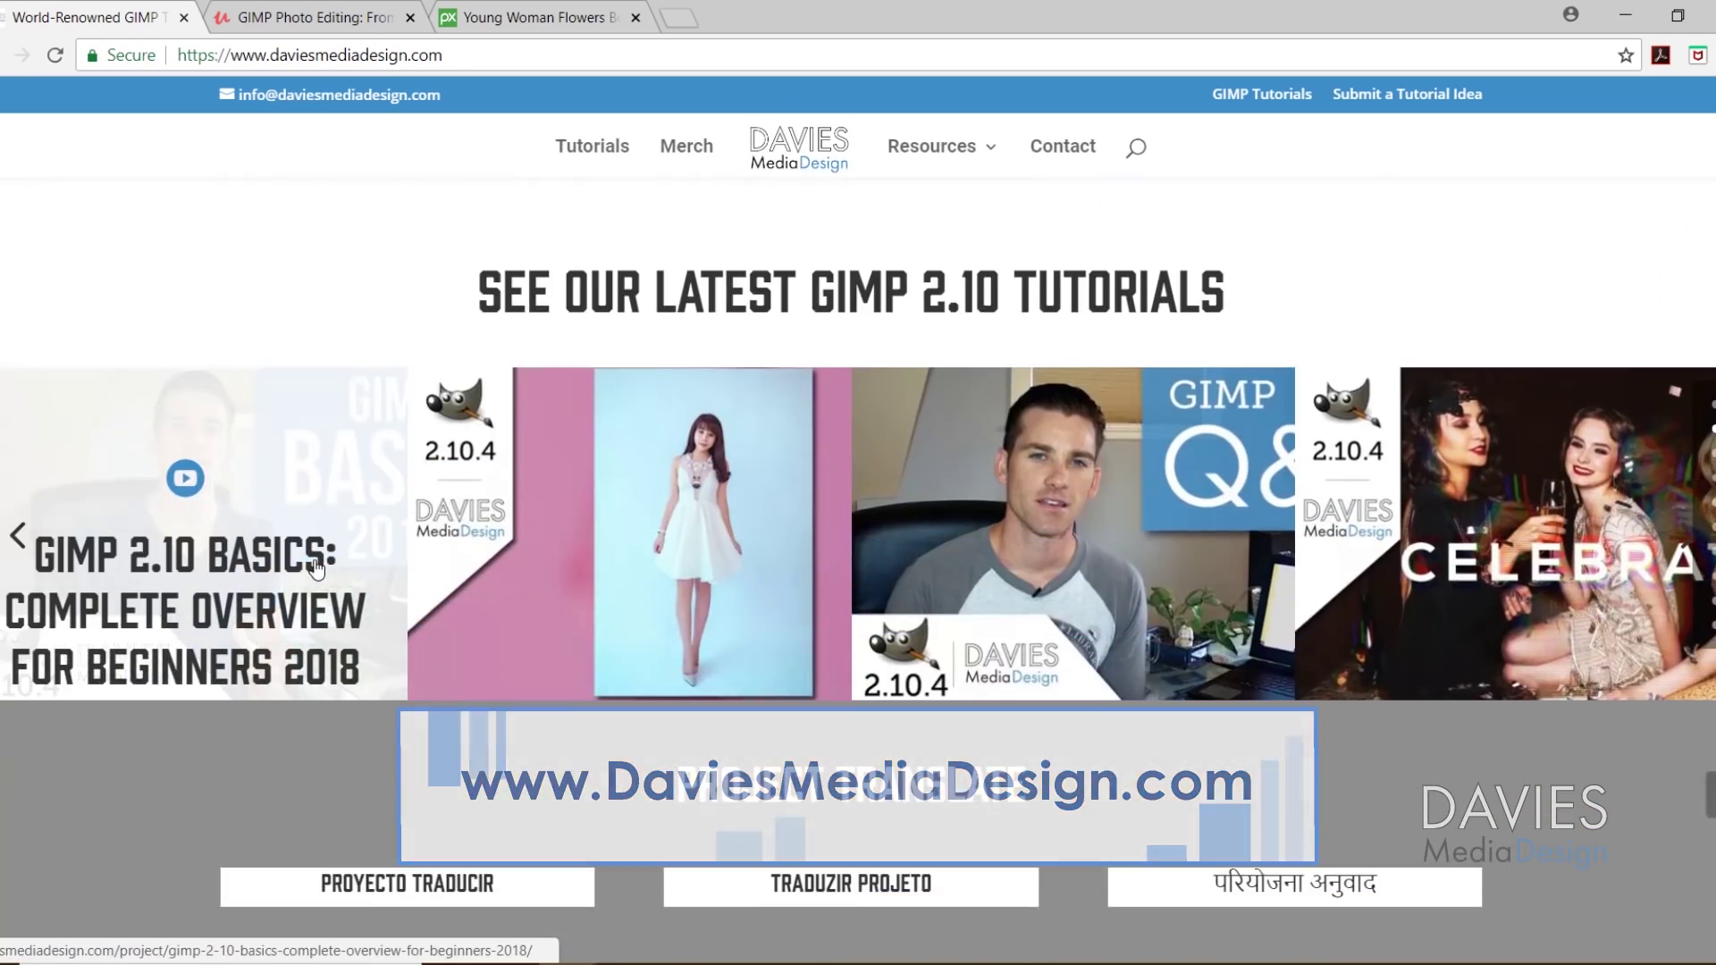
scroll(316, 567, down, 18)
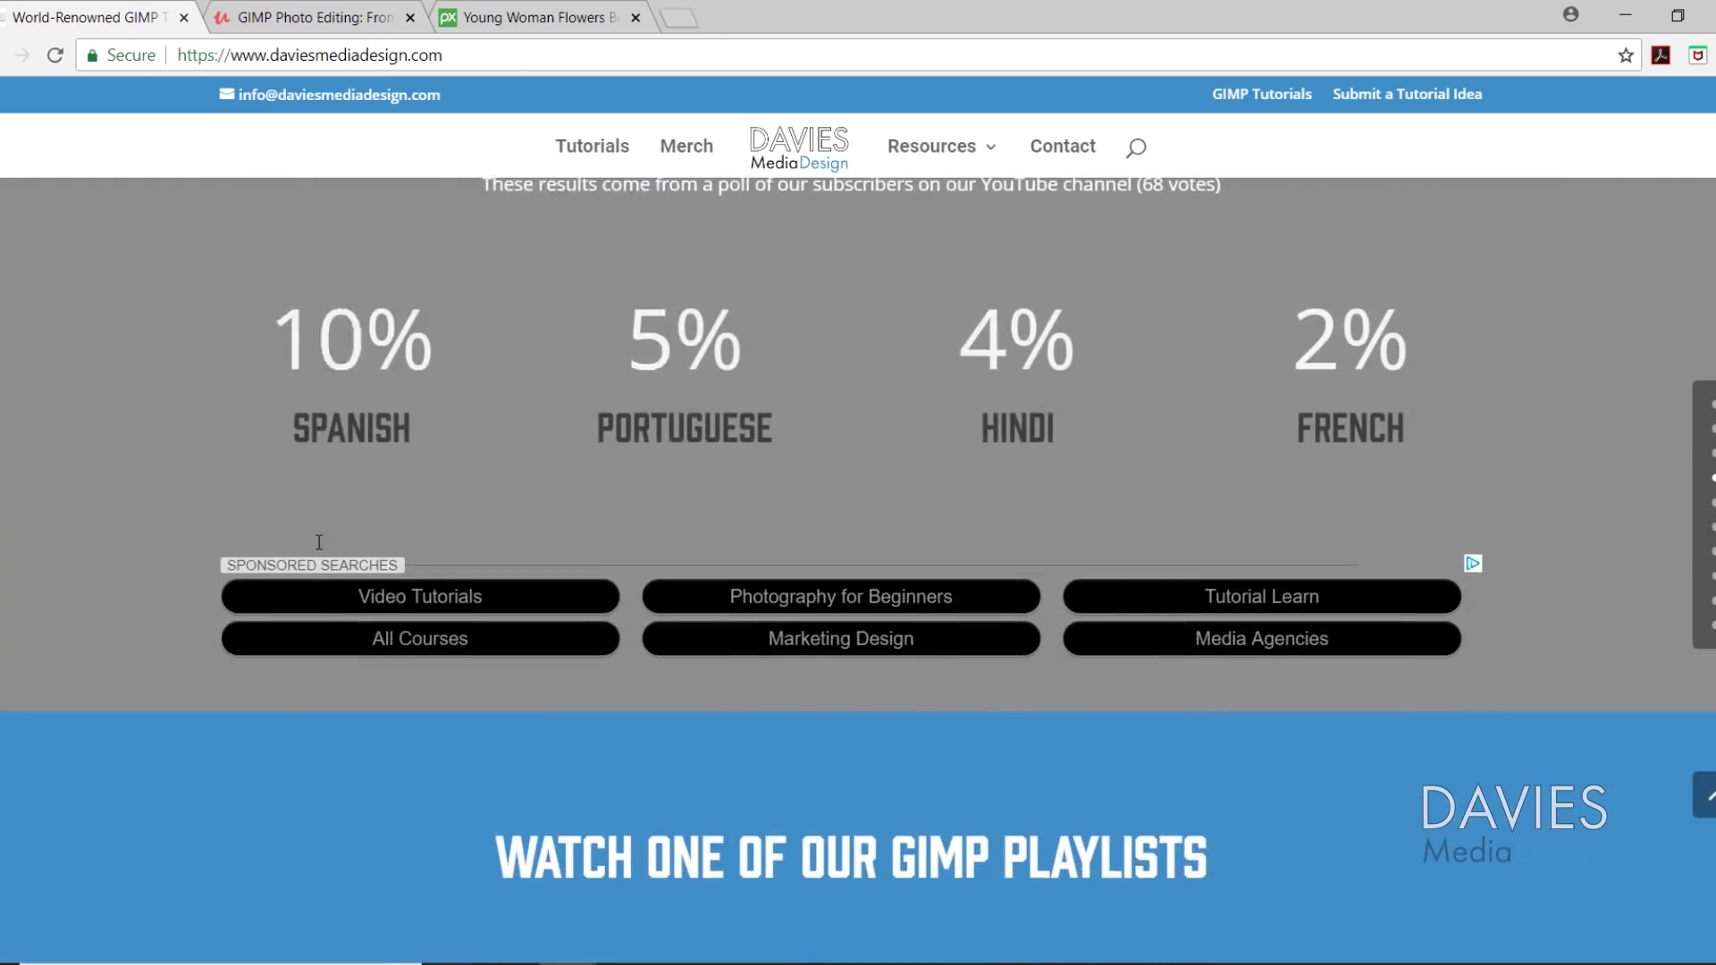
scroll(320, 548, down, 12)
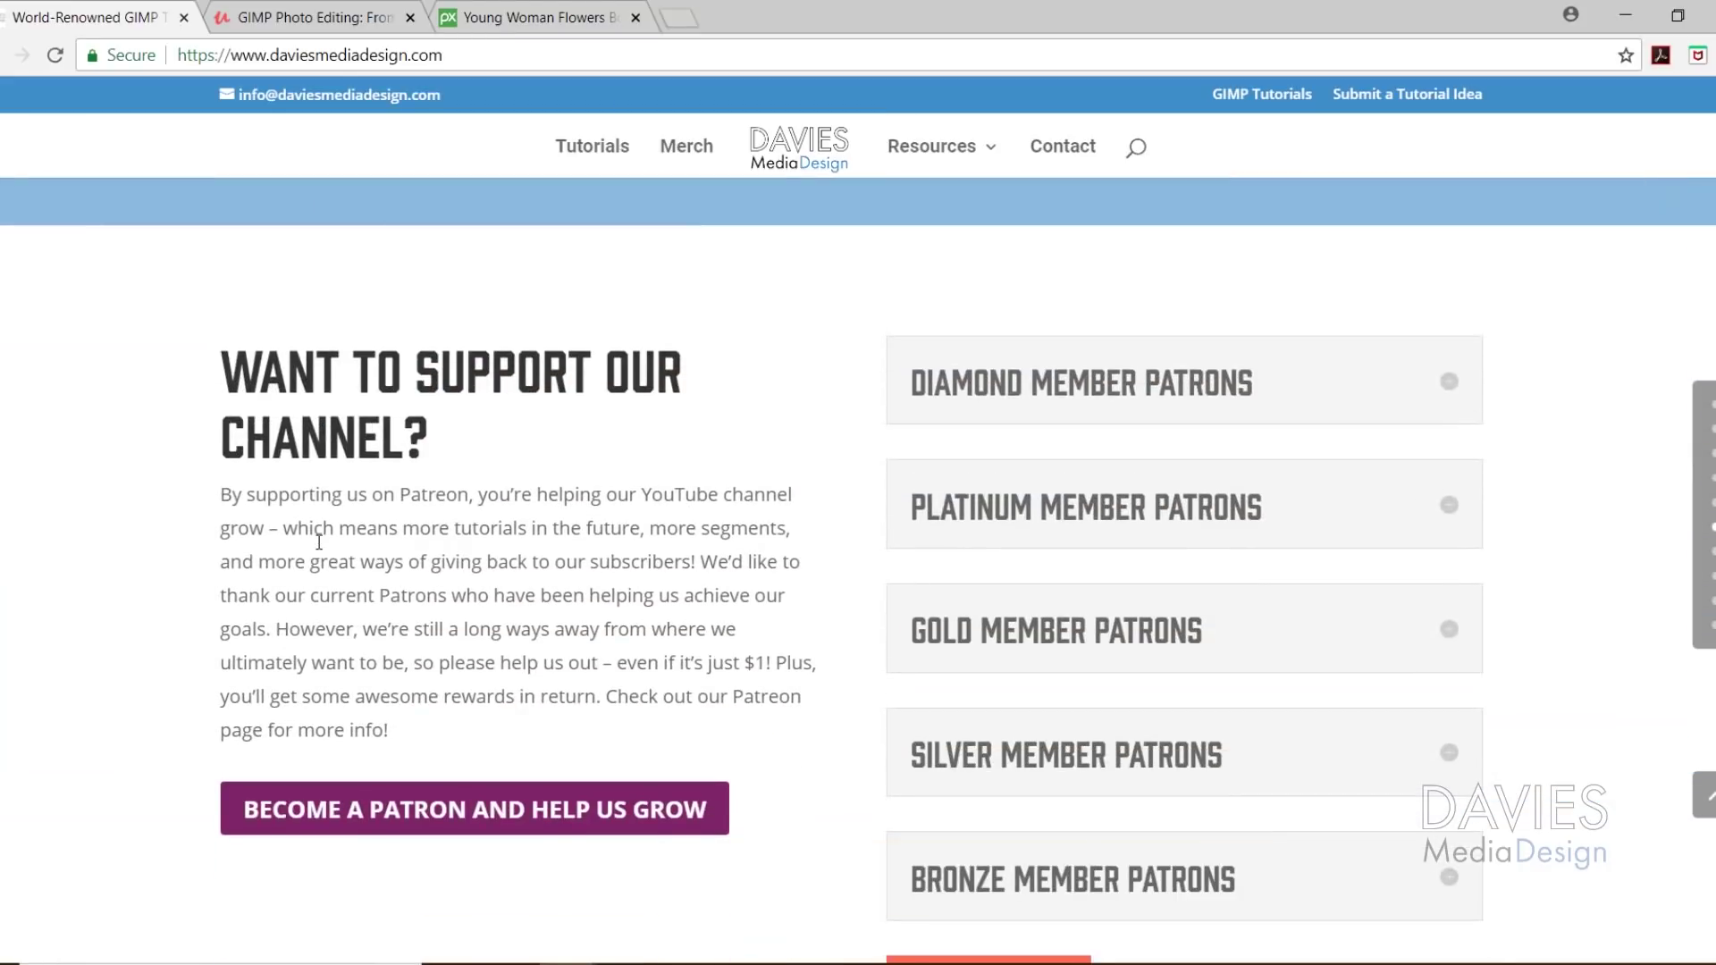
scroll(320, 548, down, 6)
scroll(319, 548, up, 3)
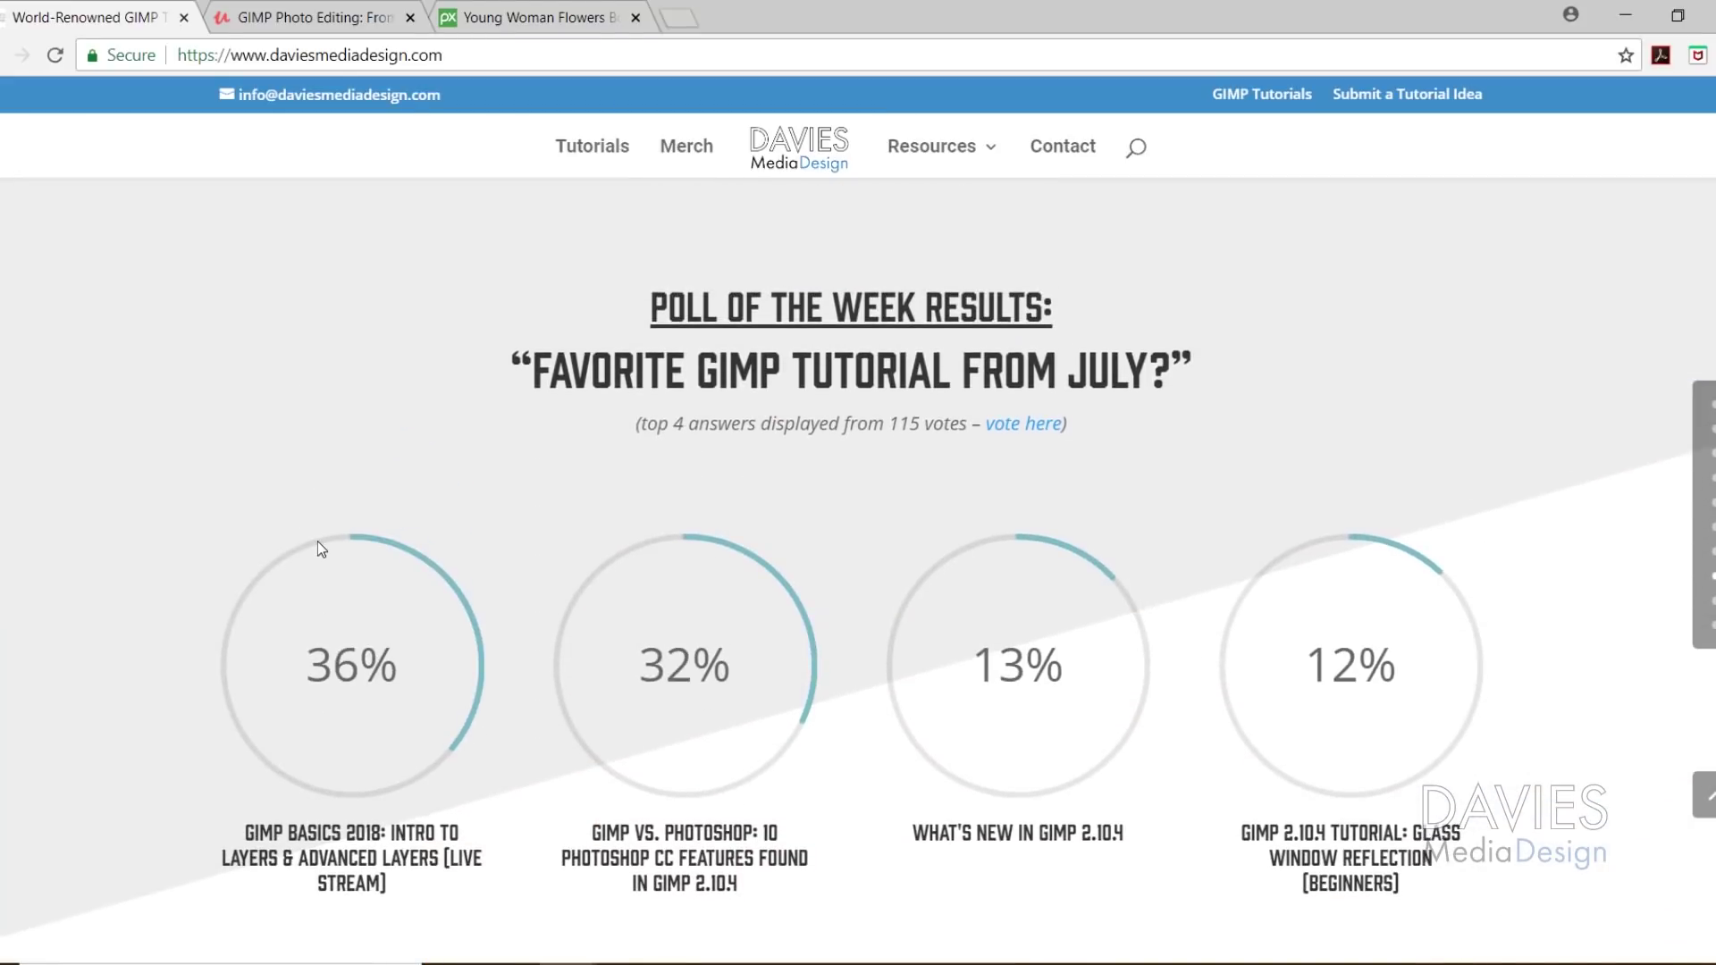
key(ctrl+Tab)
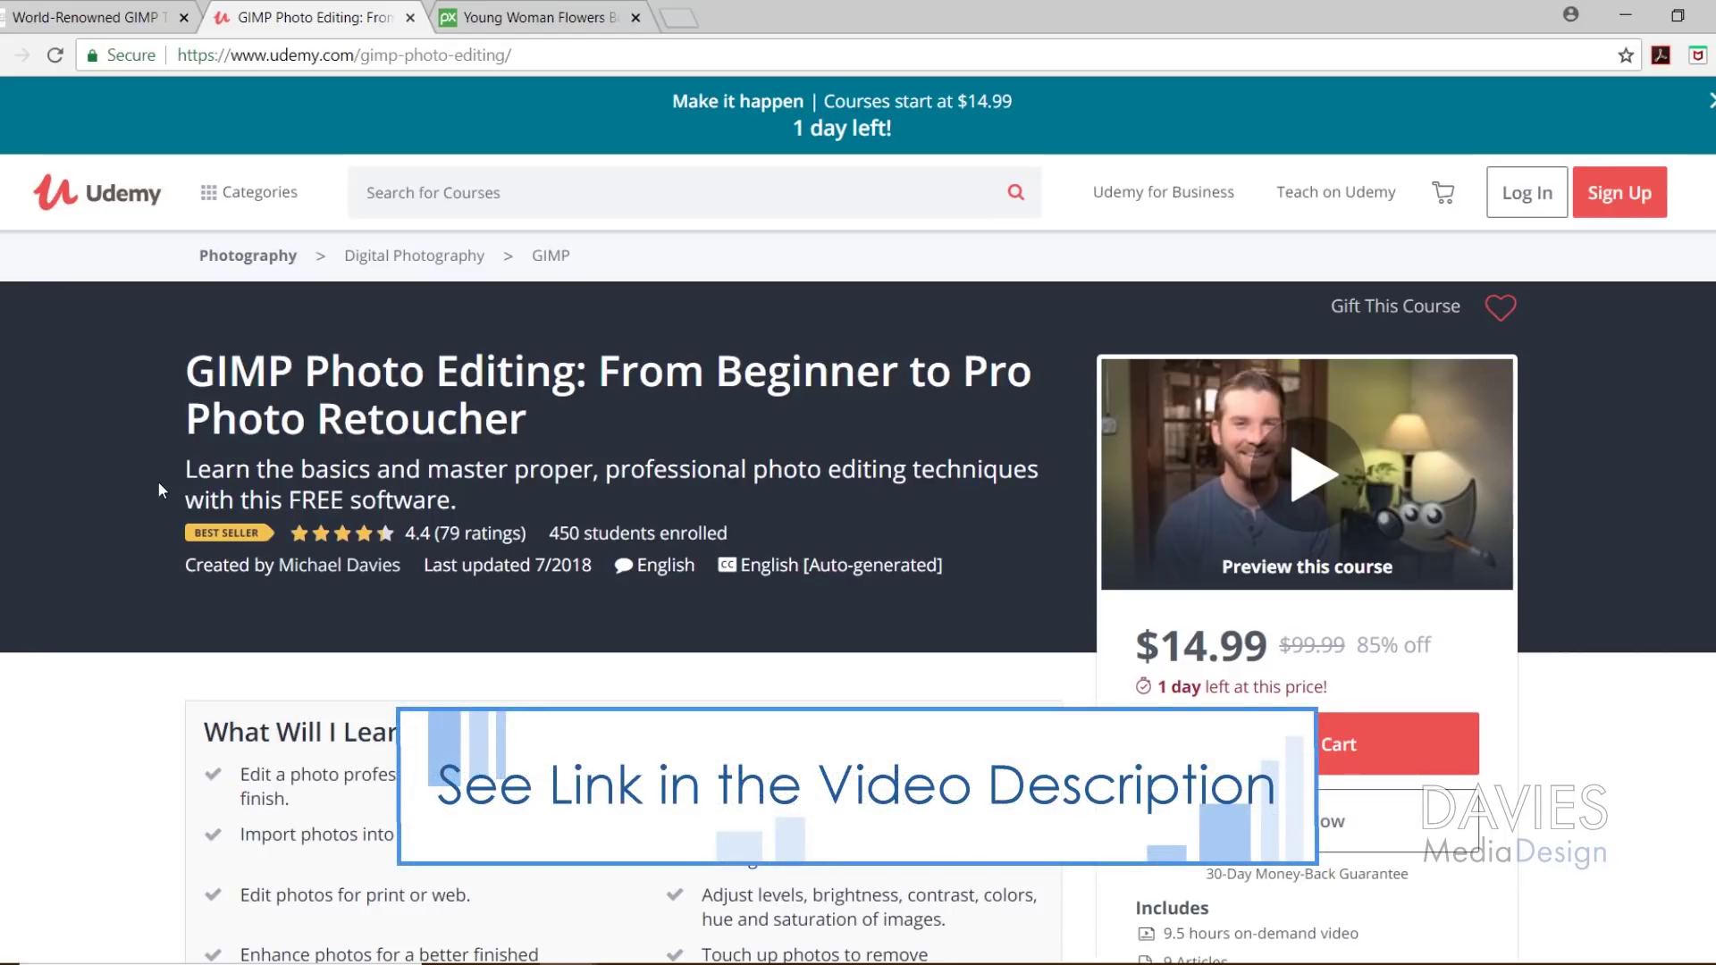
- View the download size options for the young woman photo on Pixabay and return to GIMP
key(ctrl+Tab)
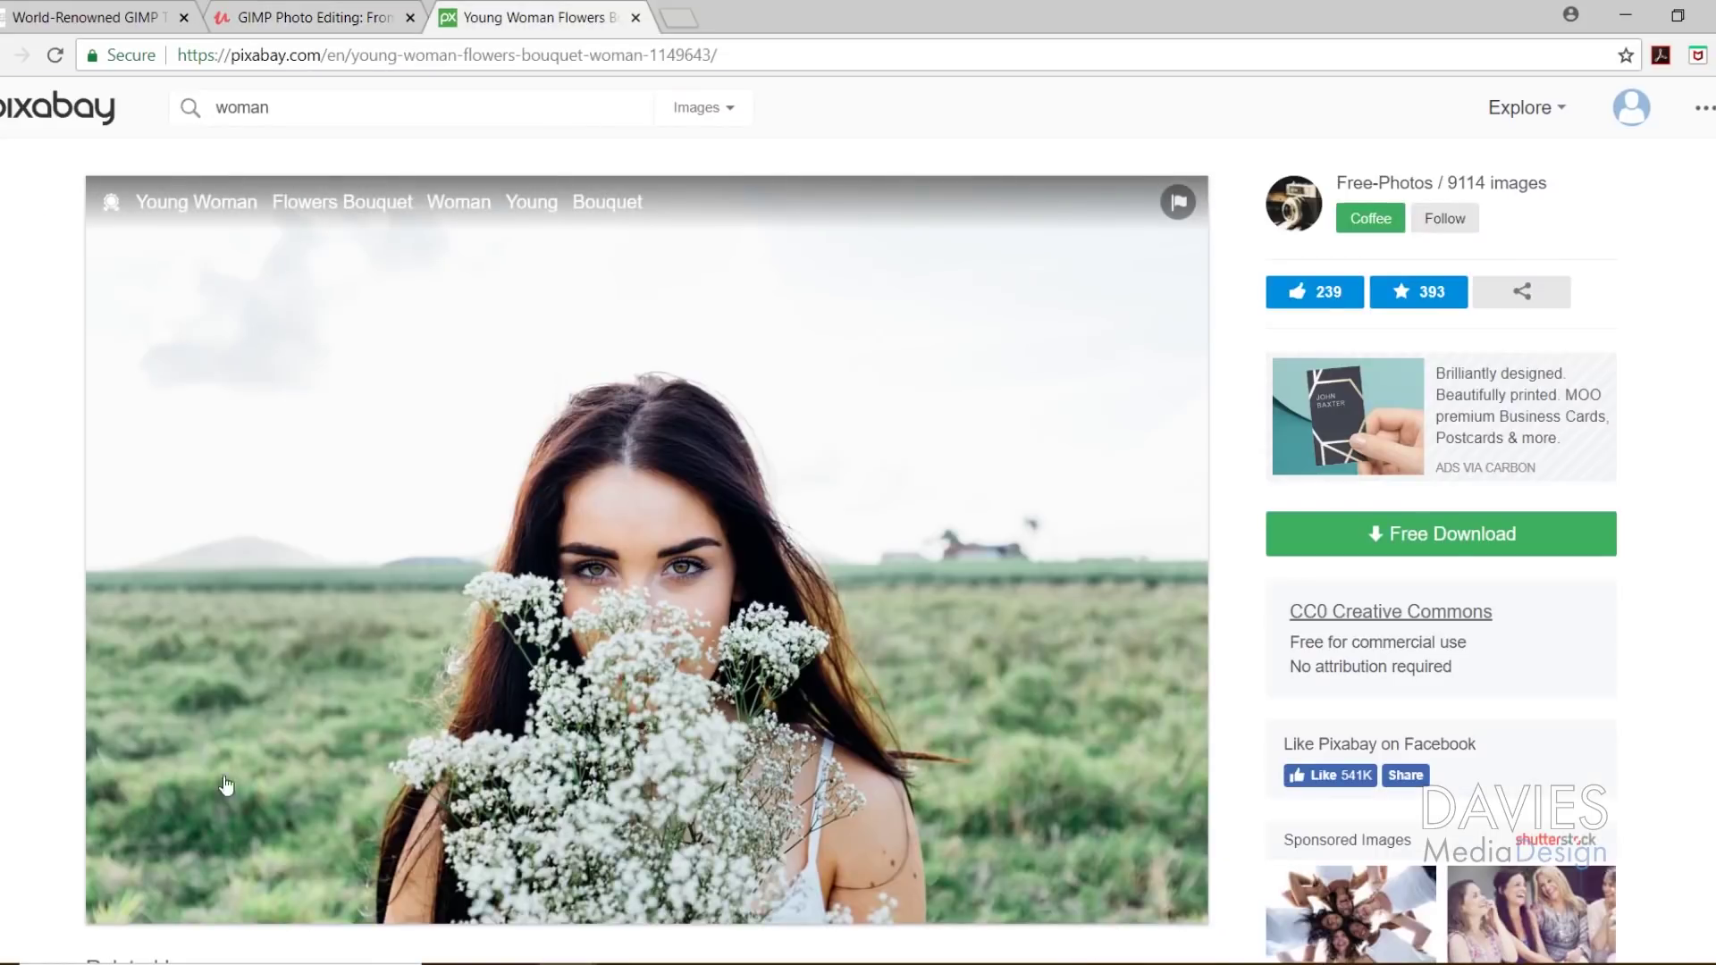
click(1436, 539)
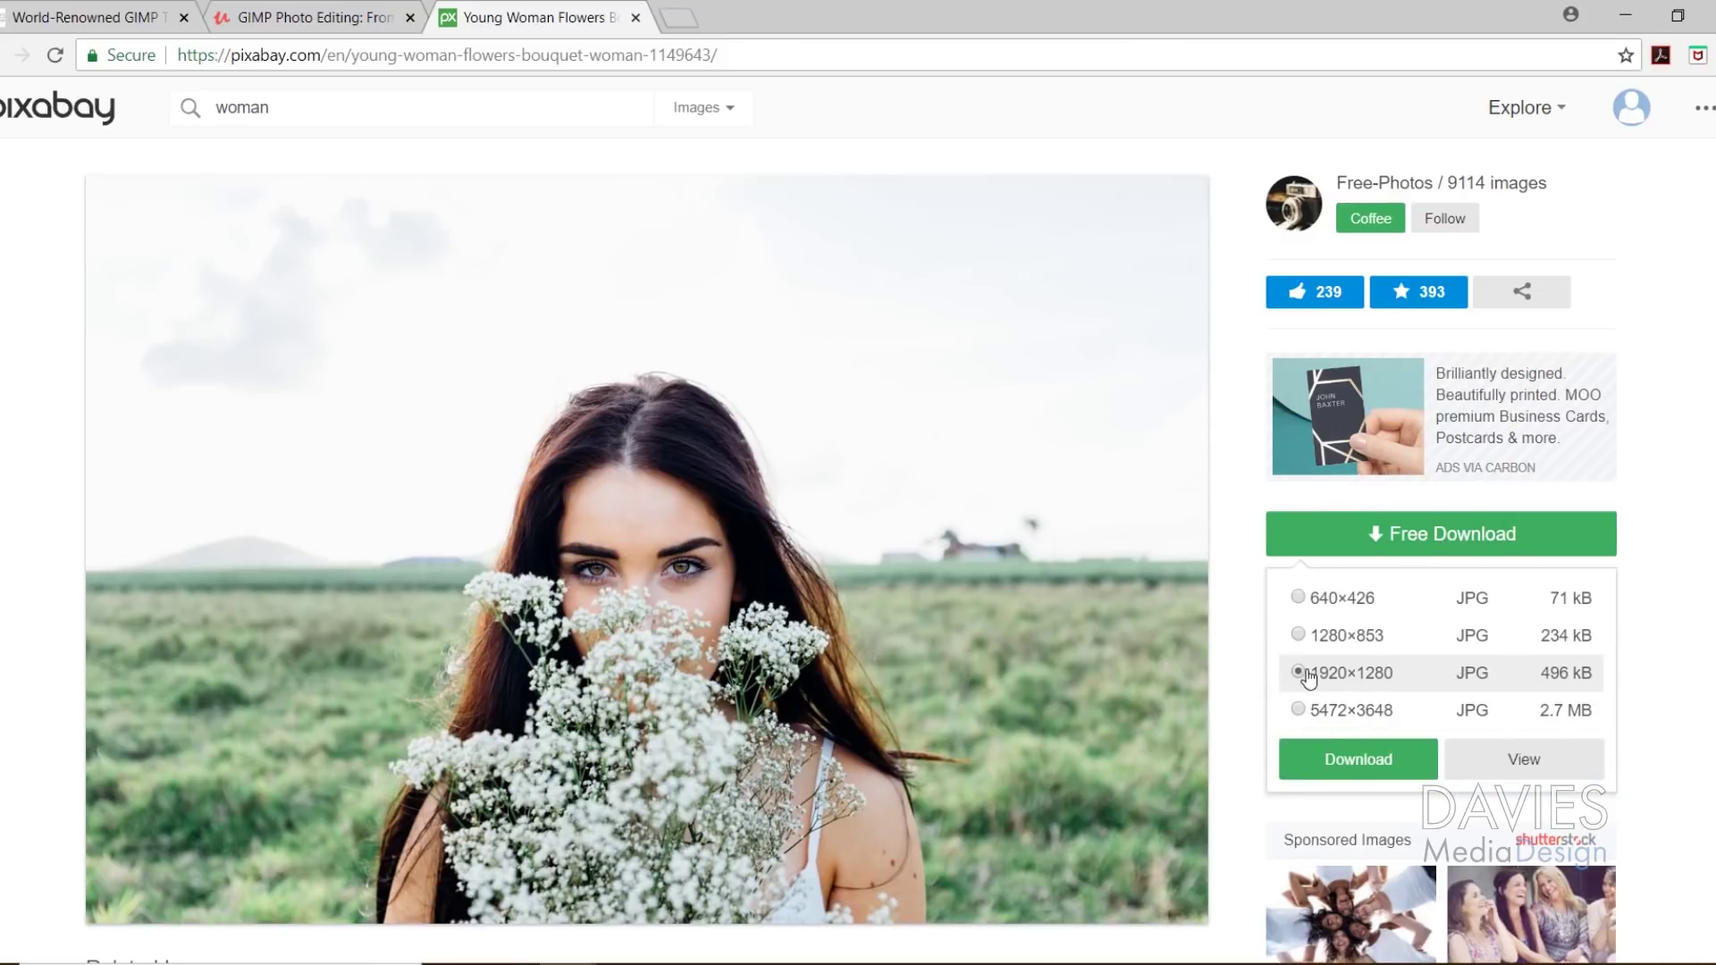
click(1624, 14)
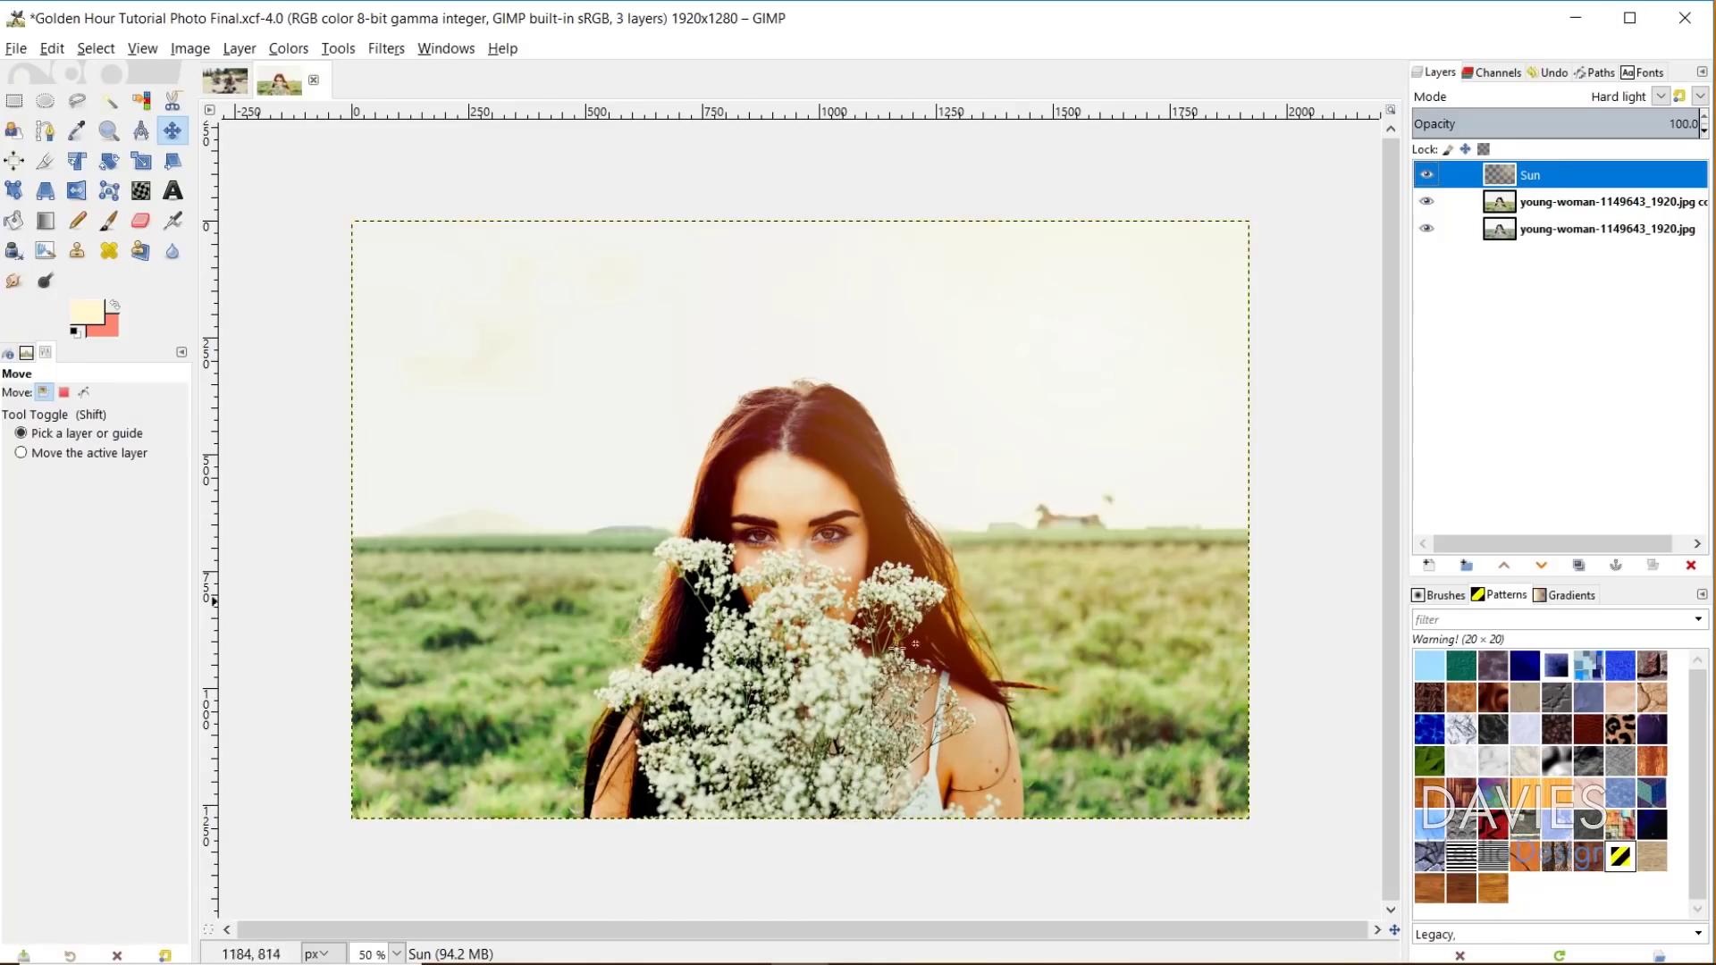
- Open young-woman-1149643_1920 from the Downloads folder with GNU Image Manipulation Program
key(alt+Tab)
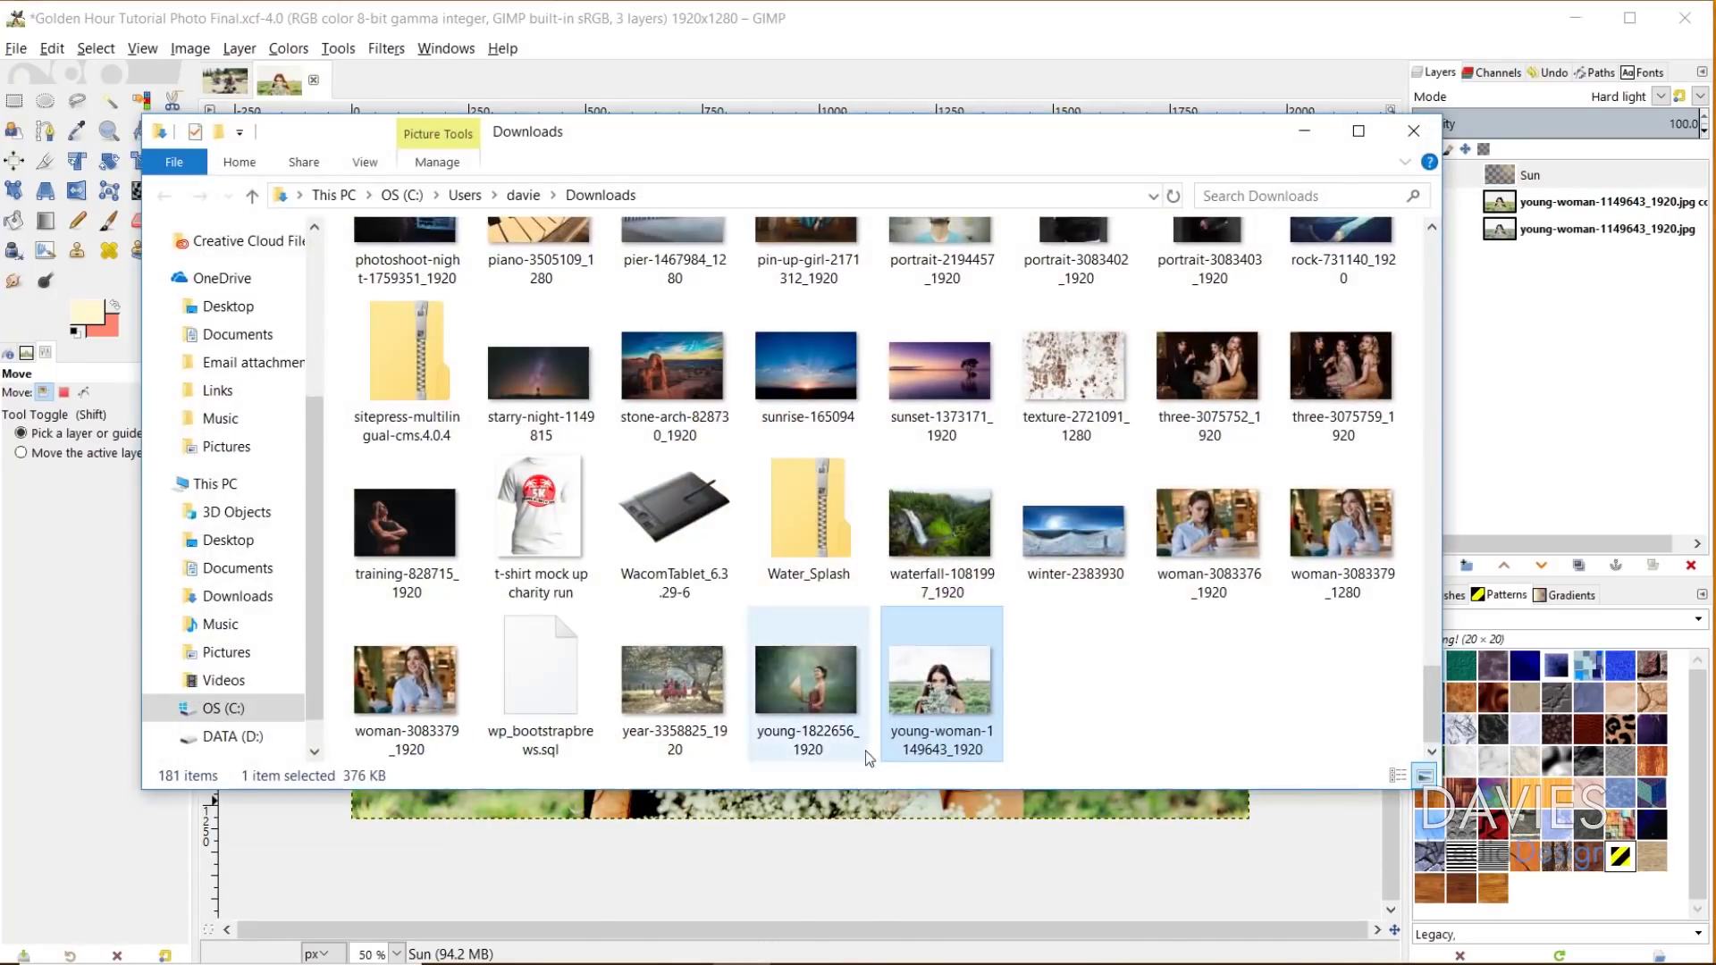
right_click(946, 677)
mouse_move(1000, 667)
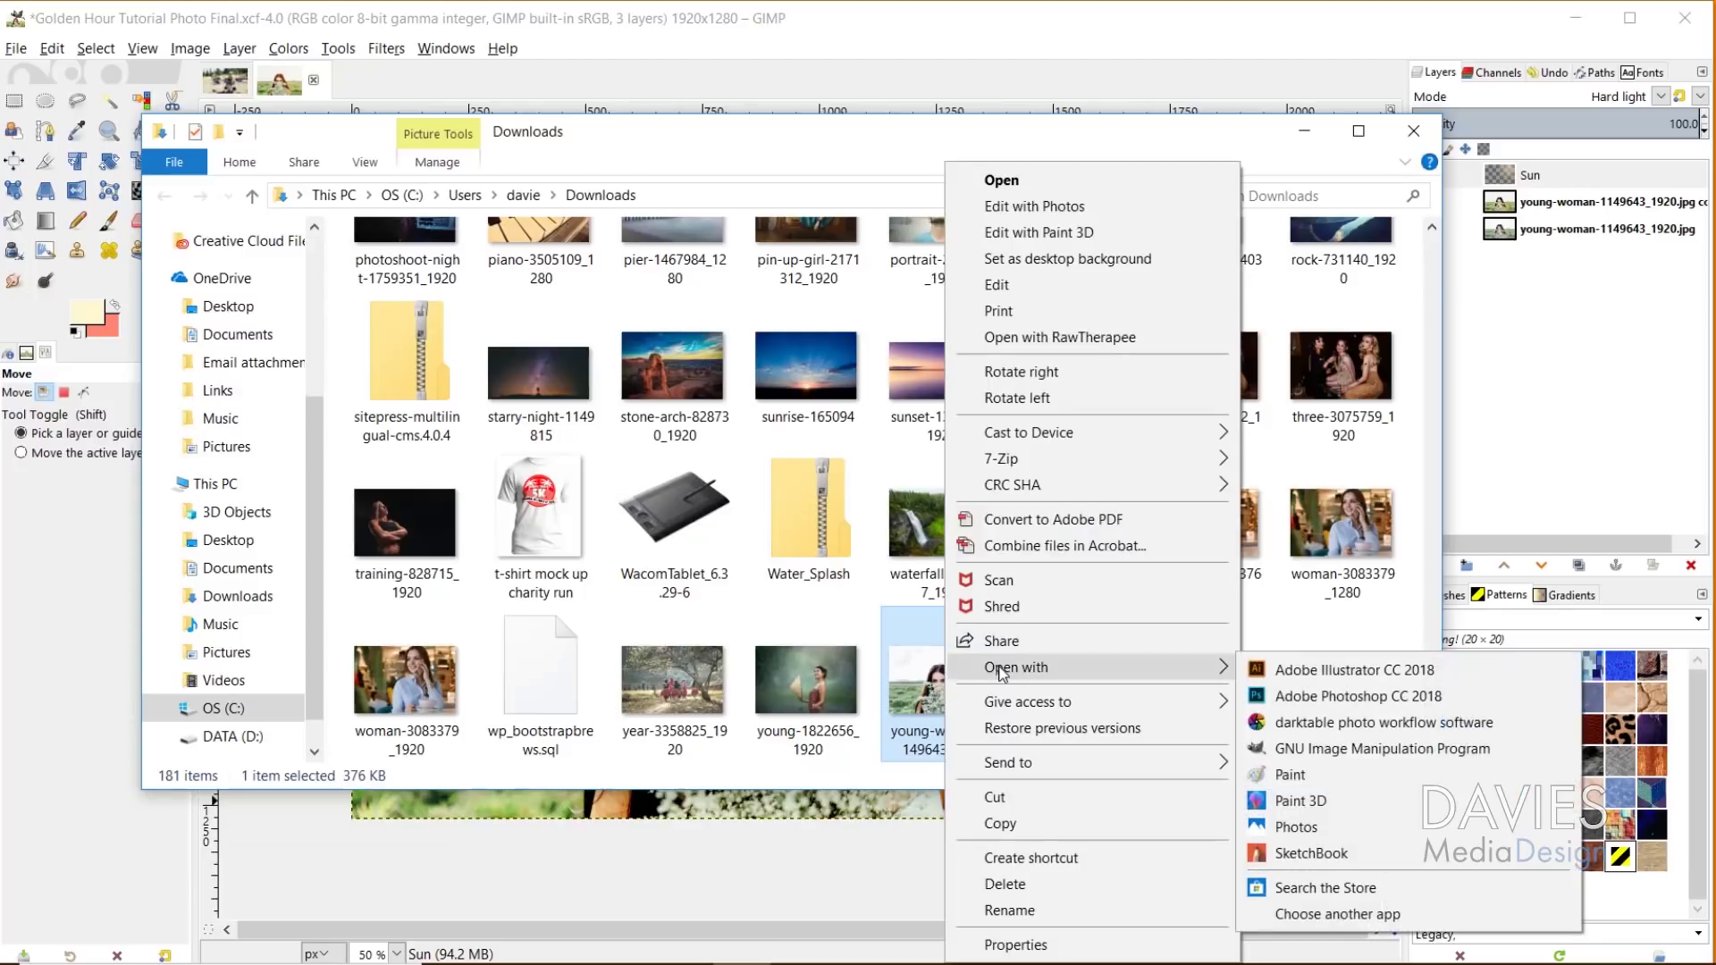
click(1294, 749)
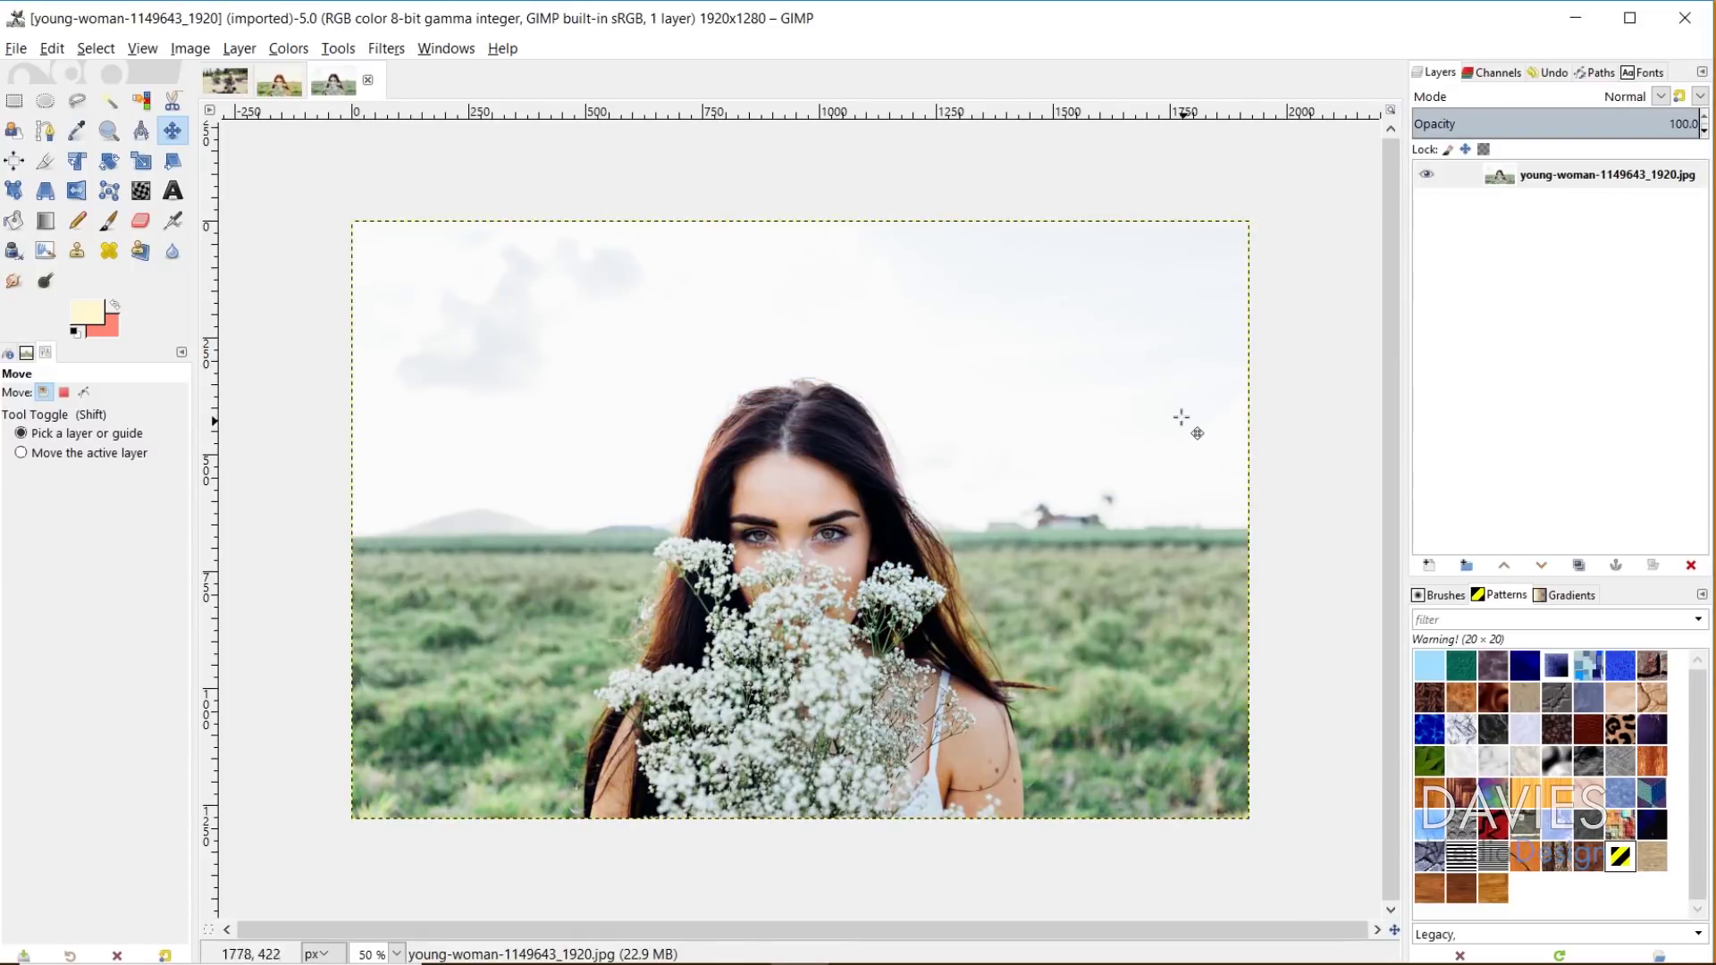
- Rename the photo's layer to "Woman with Flowers"
double_click(1614, 176)
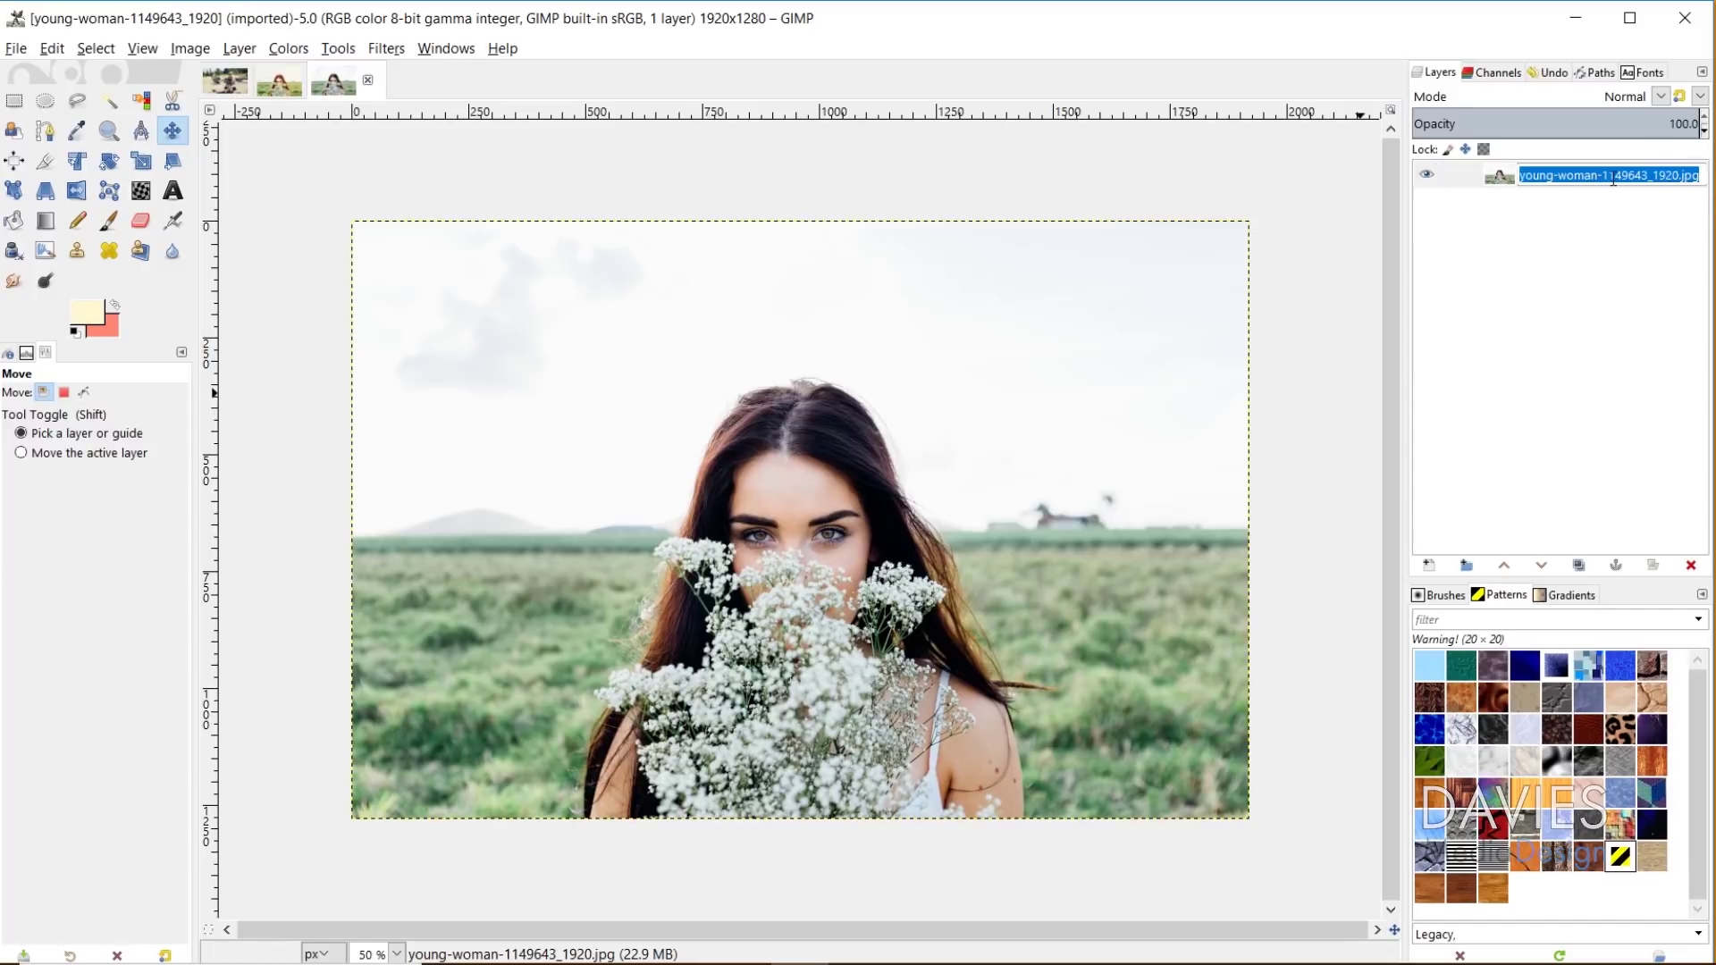
text(Woman with Flowers)
key(Return)
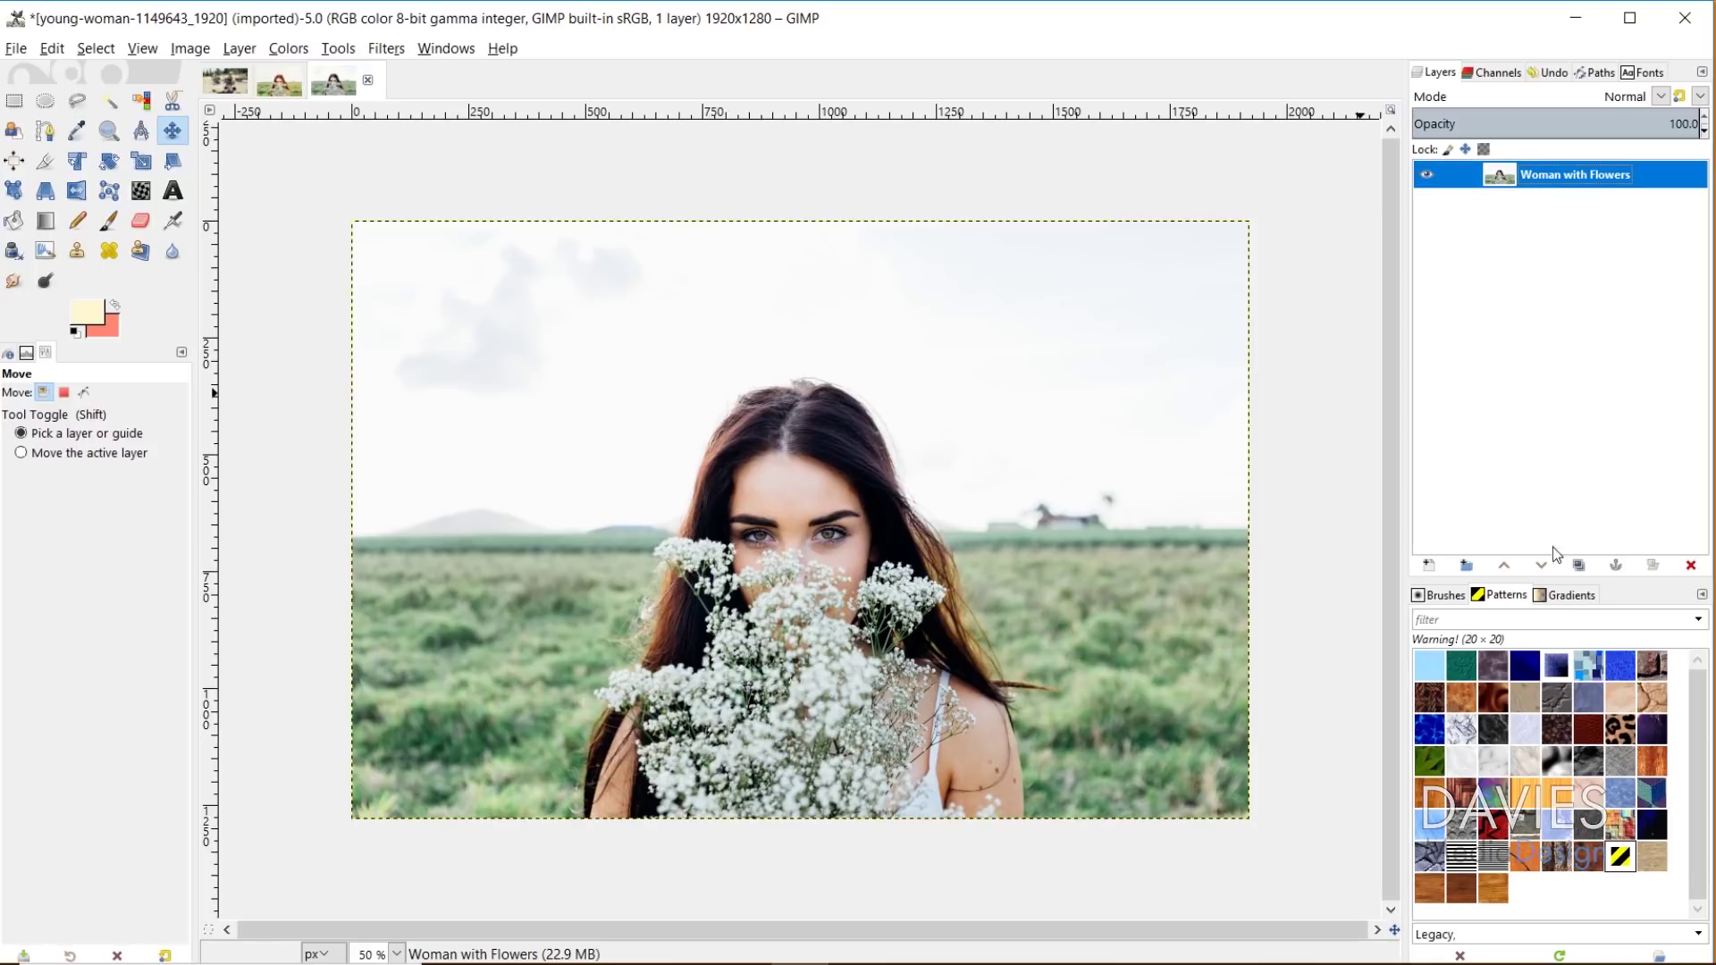
- Duplicate the Woman with Flowers layer and rename the duplicate to "Woman with Flowers MAIN"
click(1579, 568)
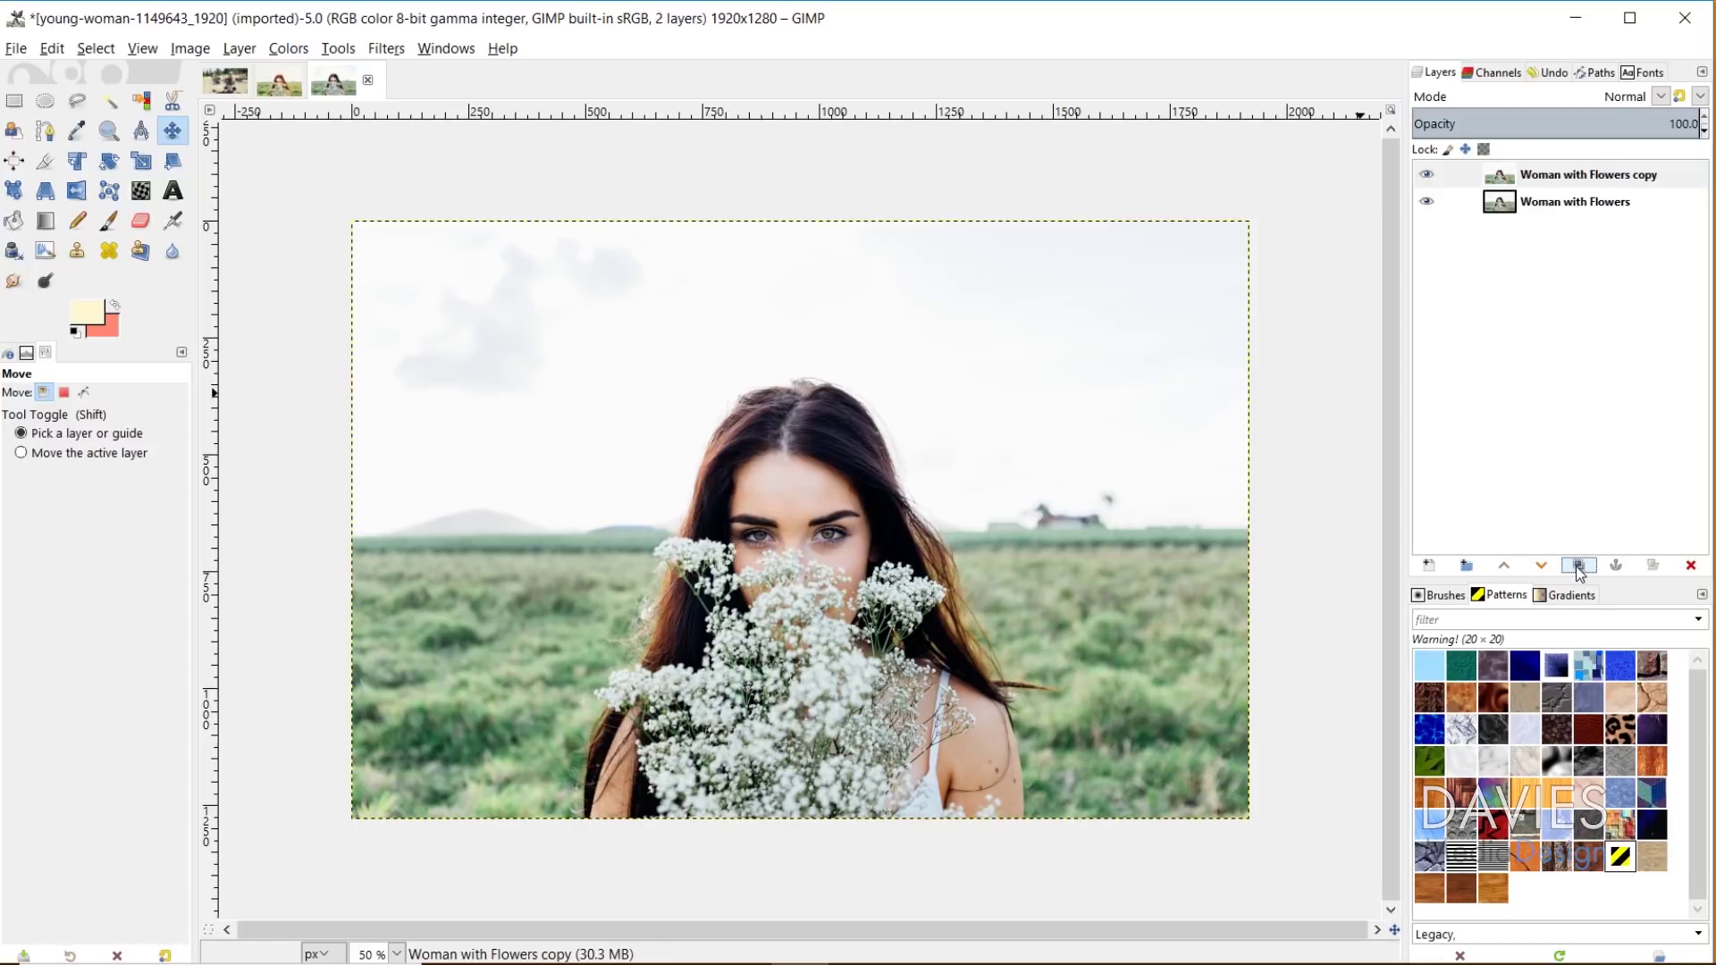
double_click(1641, 177)
click(1638, 175)
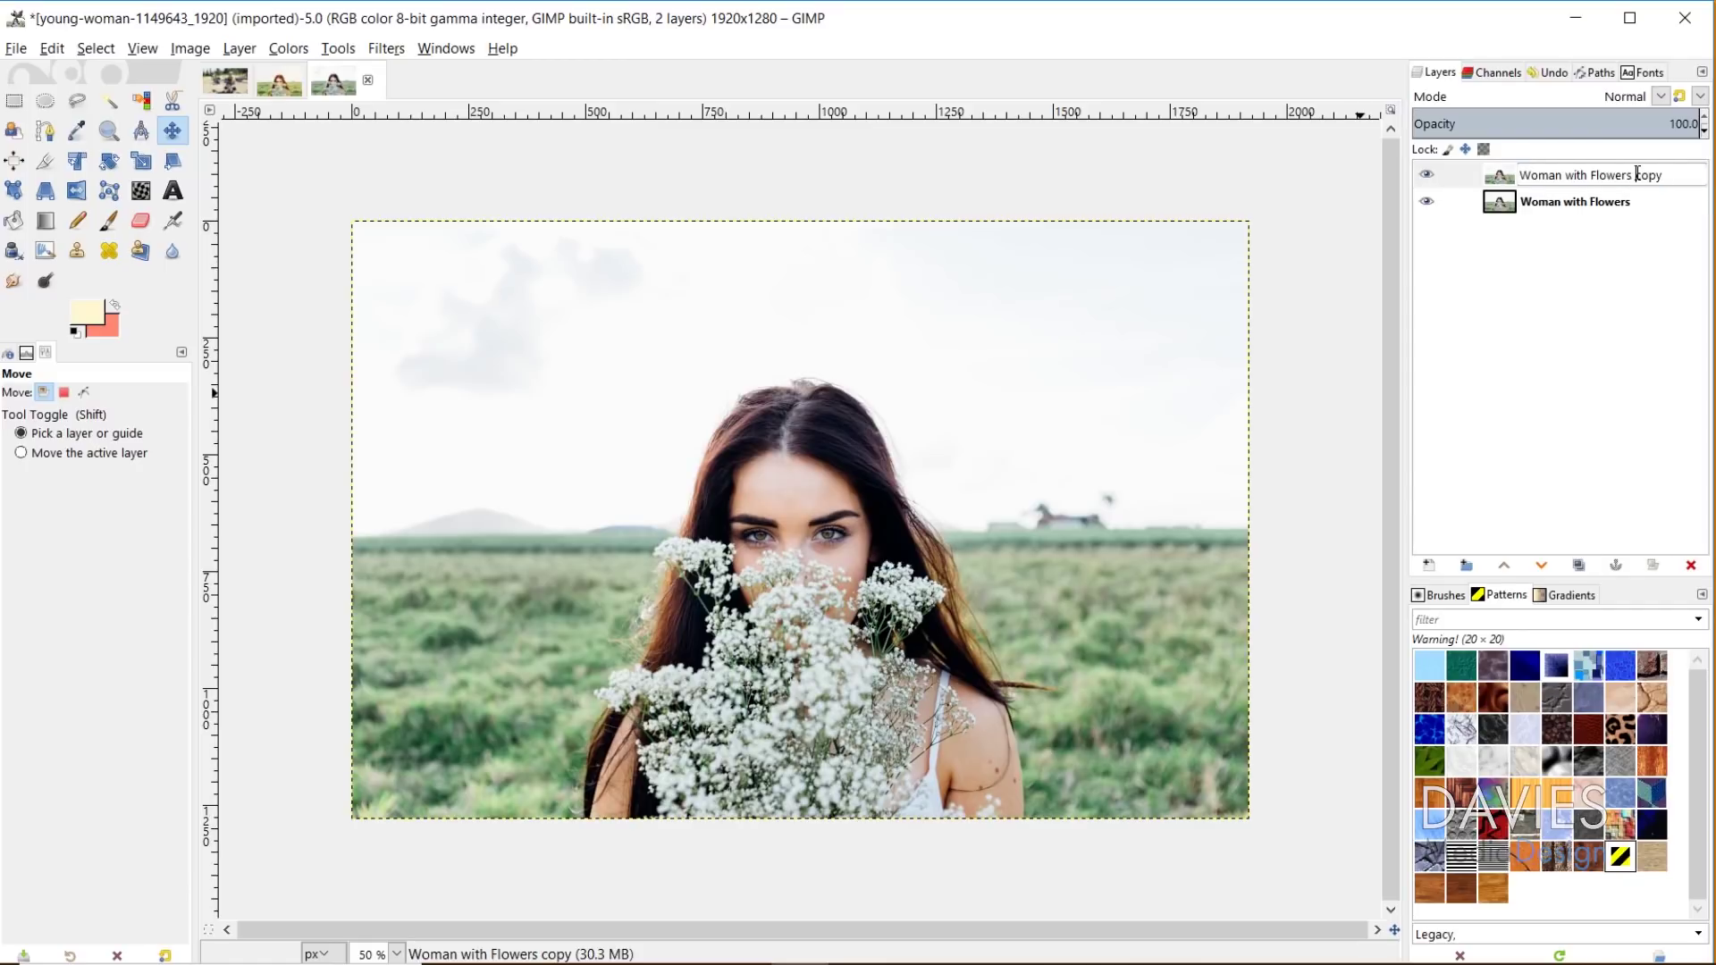
drag(1639, 173, 1694, 178)
key(BackSpace)
key(BackSpace)
text(MAIN)
key(Return)
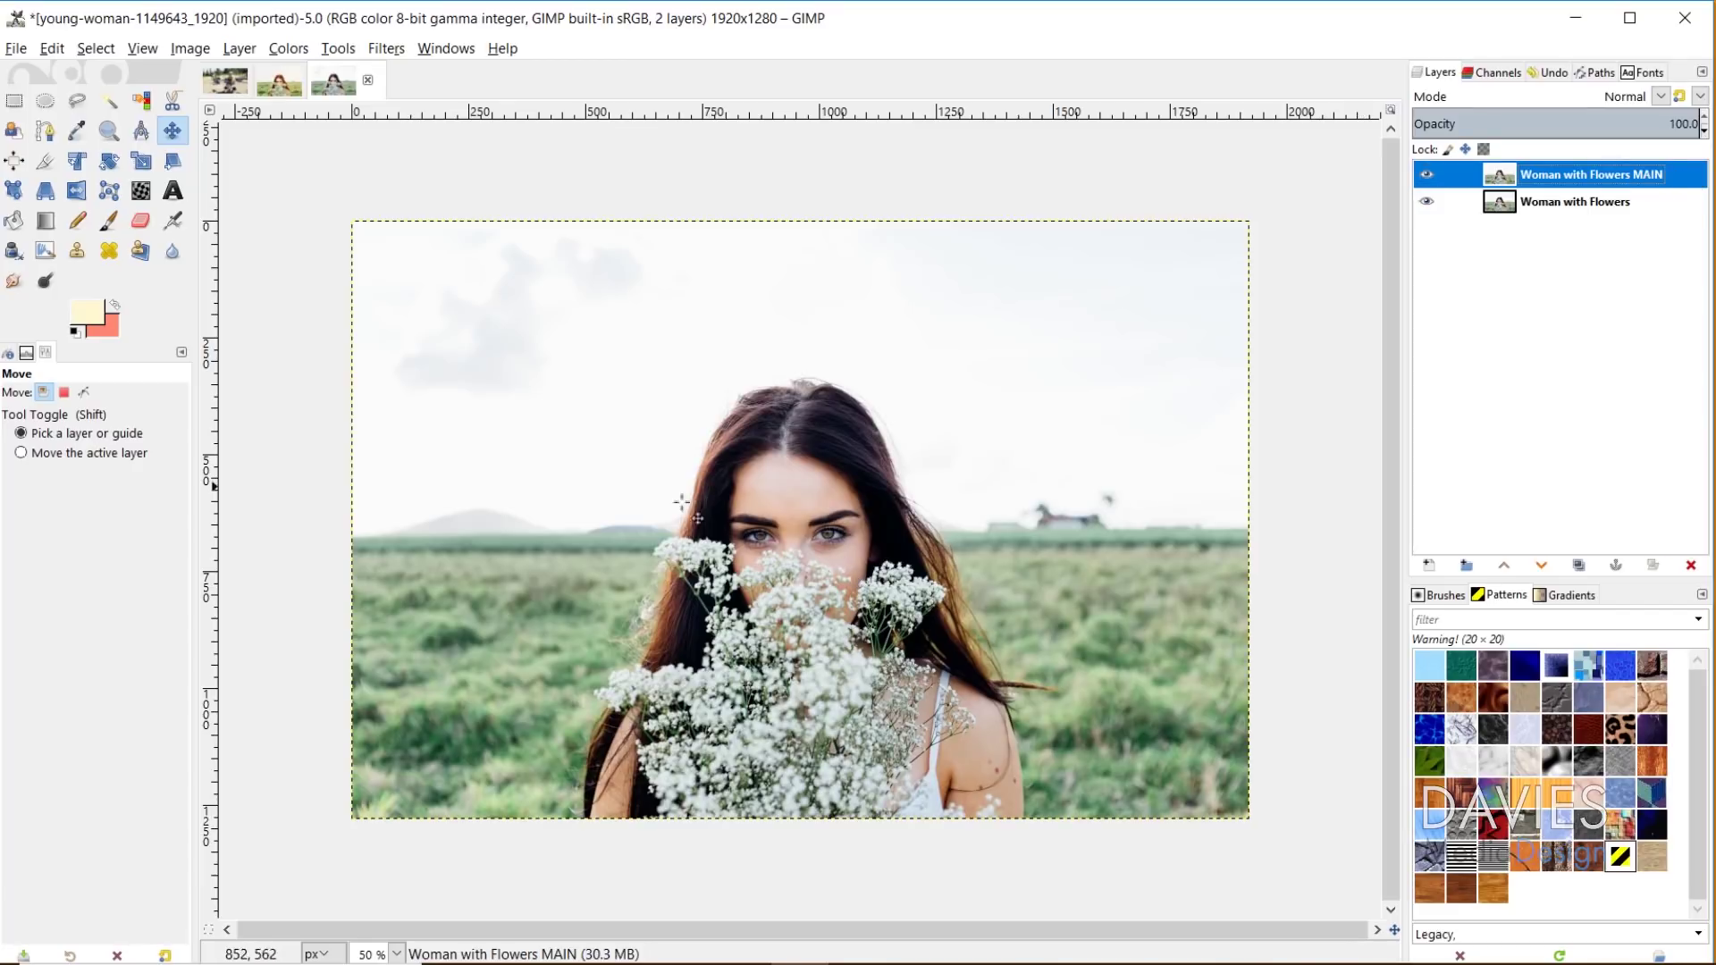
- Darken the MAIN layer with Levels by raising the Value channel's black input to about 33, compare the preview, and apply
click(288, 50)
click(308, 256)
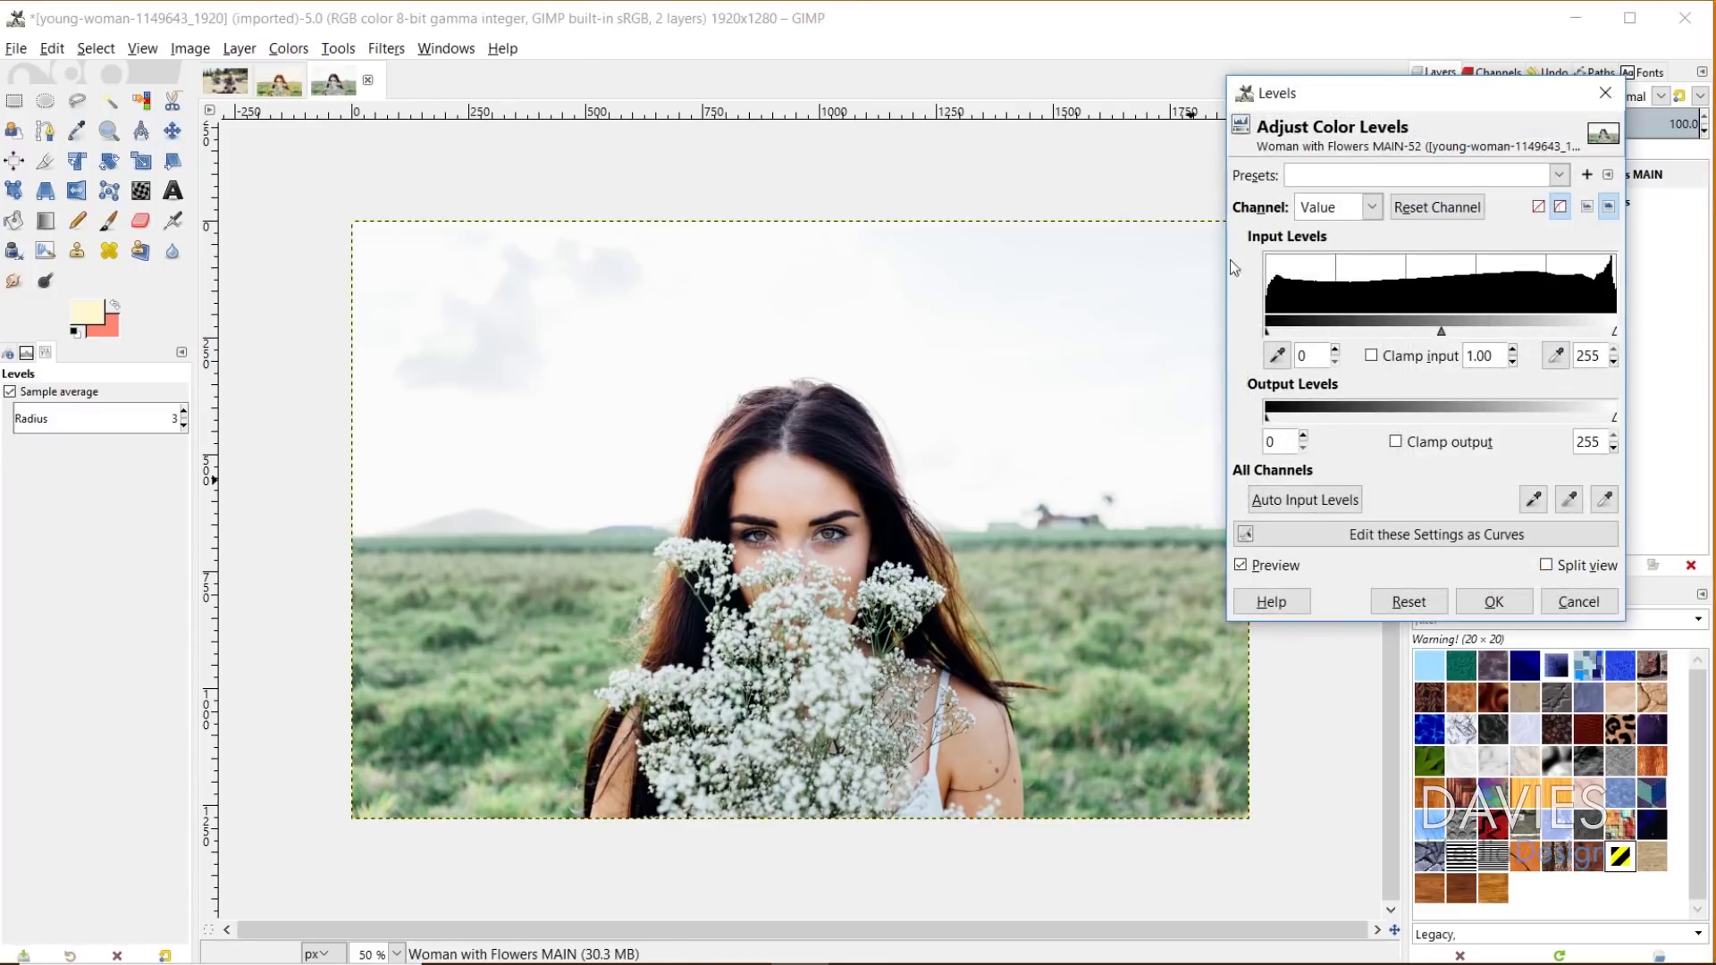
drag(1376, 96, 1174, 126)
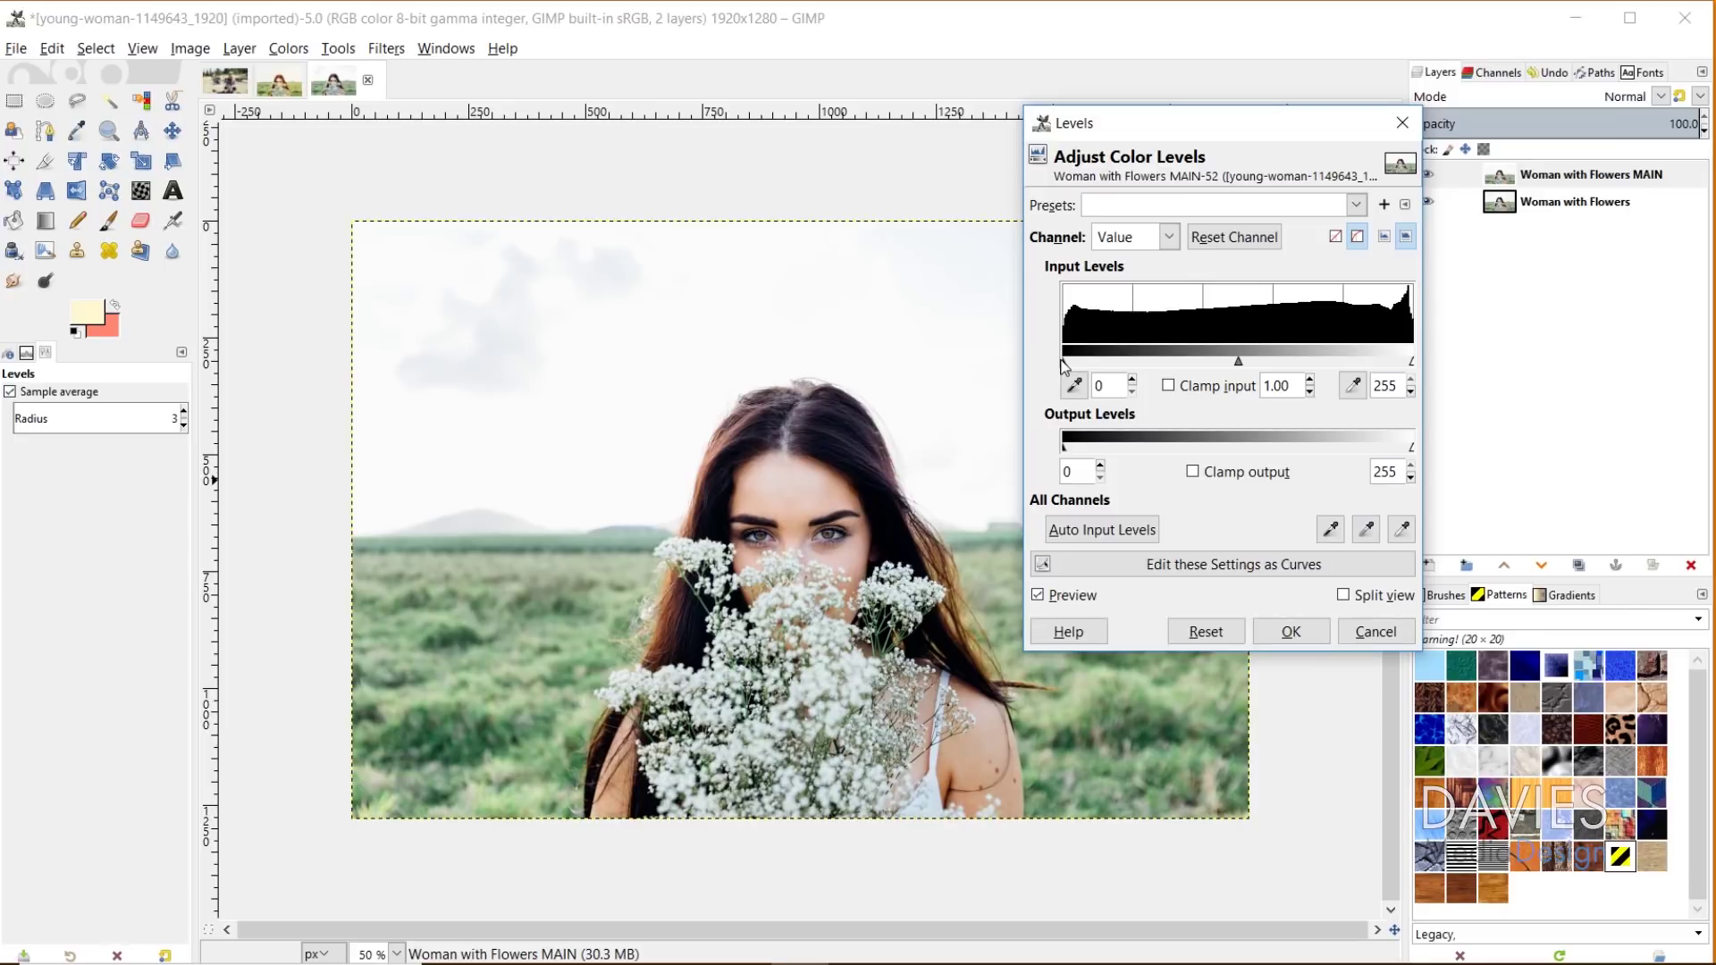
drag(1063, 361, 1109, 361)
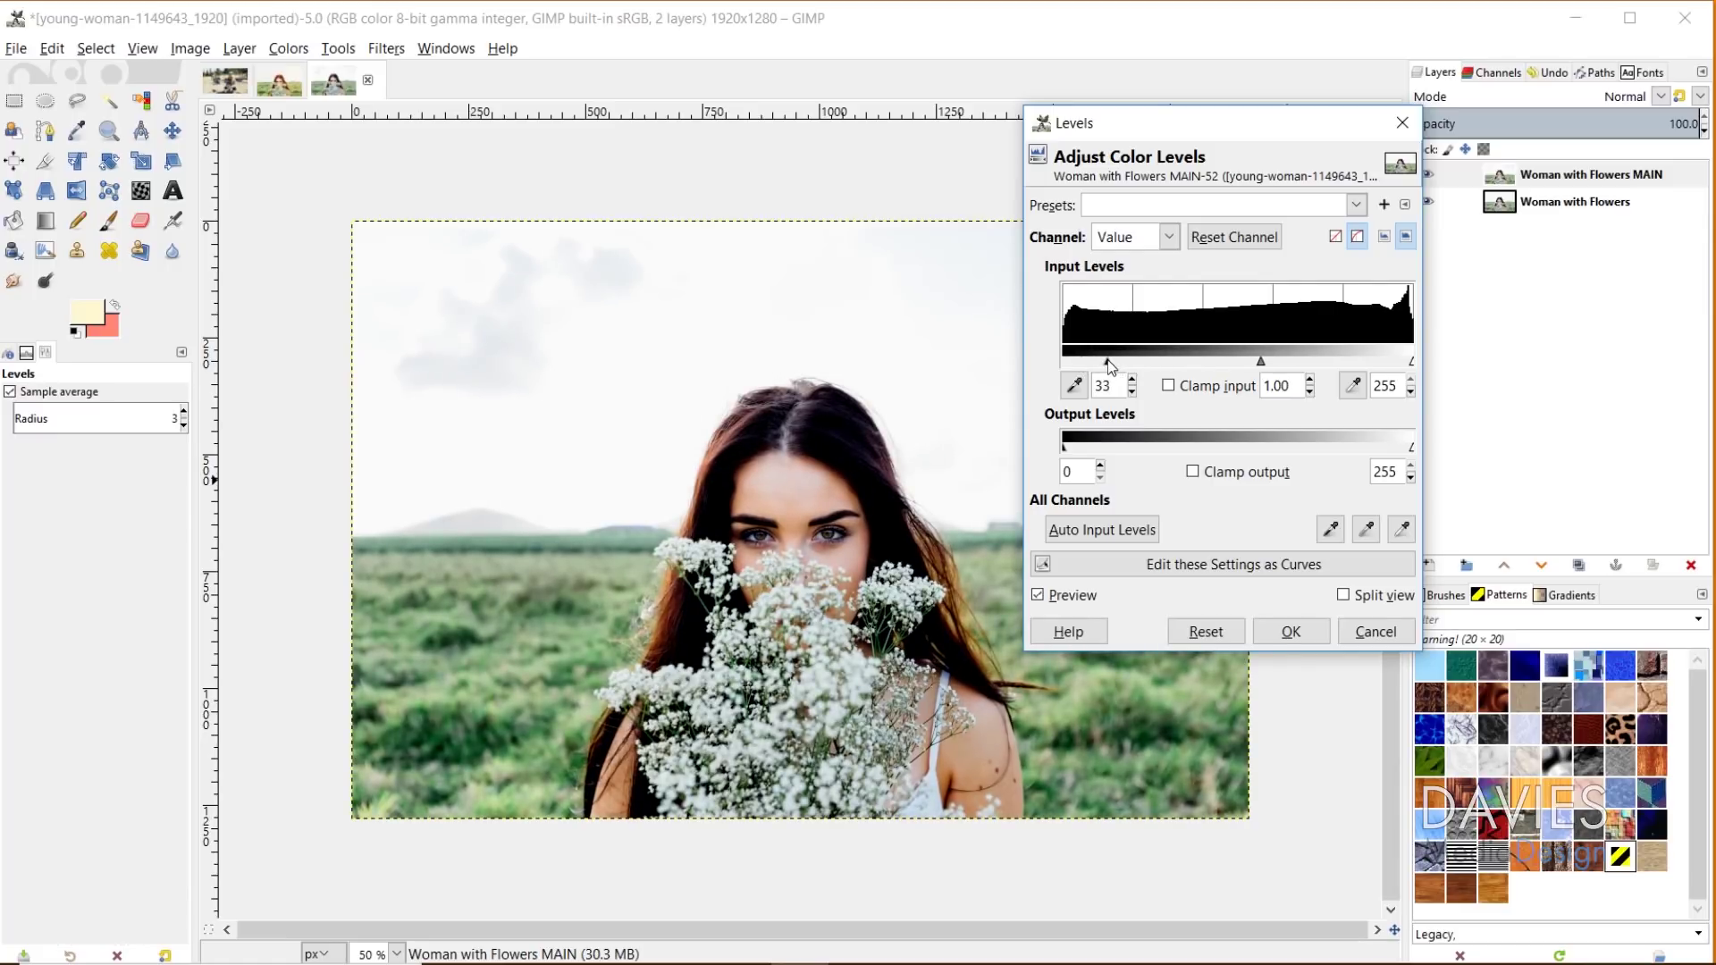
click(1039, 595)
click(1038, 595)
scroll(1095, 383, down, 5)
click(1291, 631)
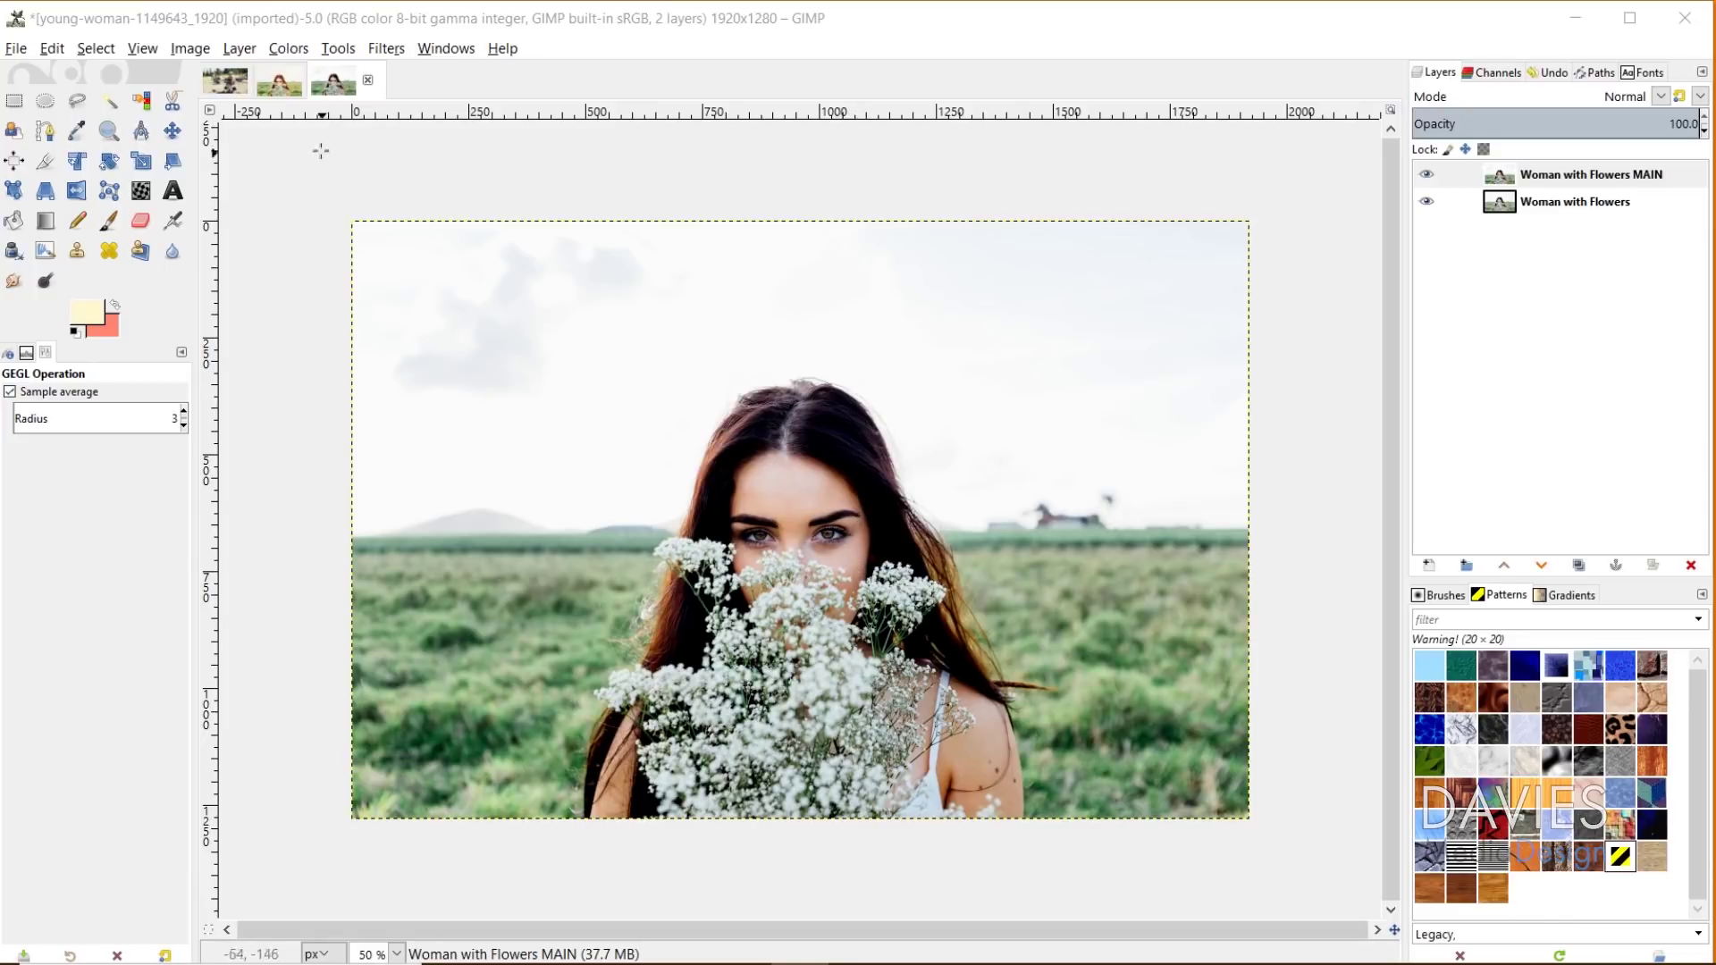
- Start Color Balance on the MAIN layer and set the midtones to Cyan-Red 7.1, Magenta-Green -2.7 and Yellow-Blue -11.6
click(283, 51)
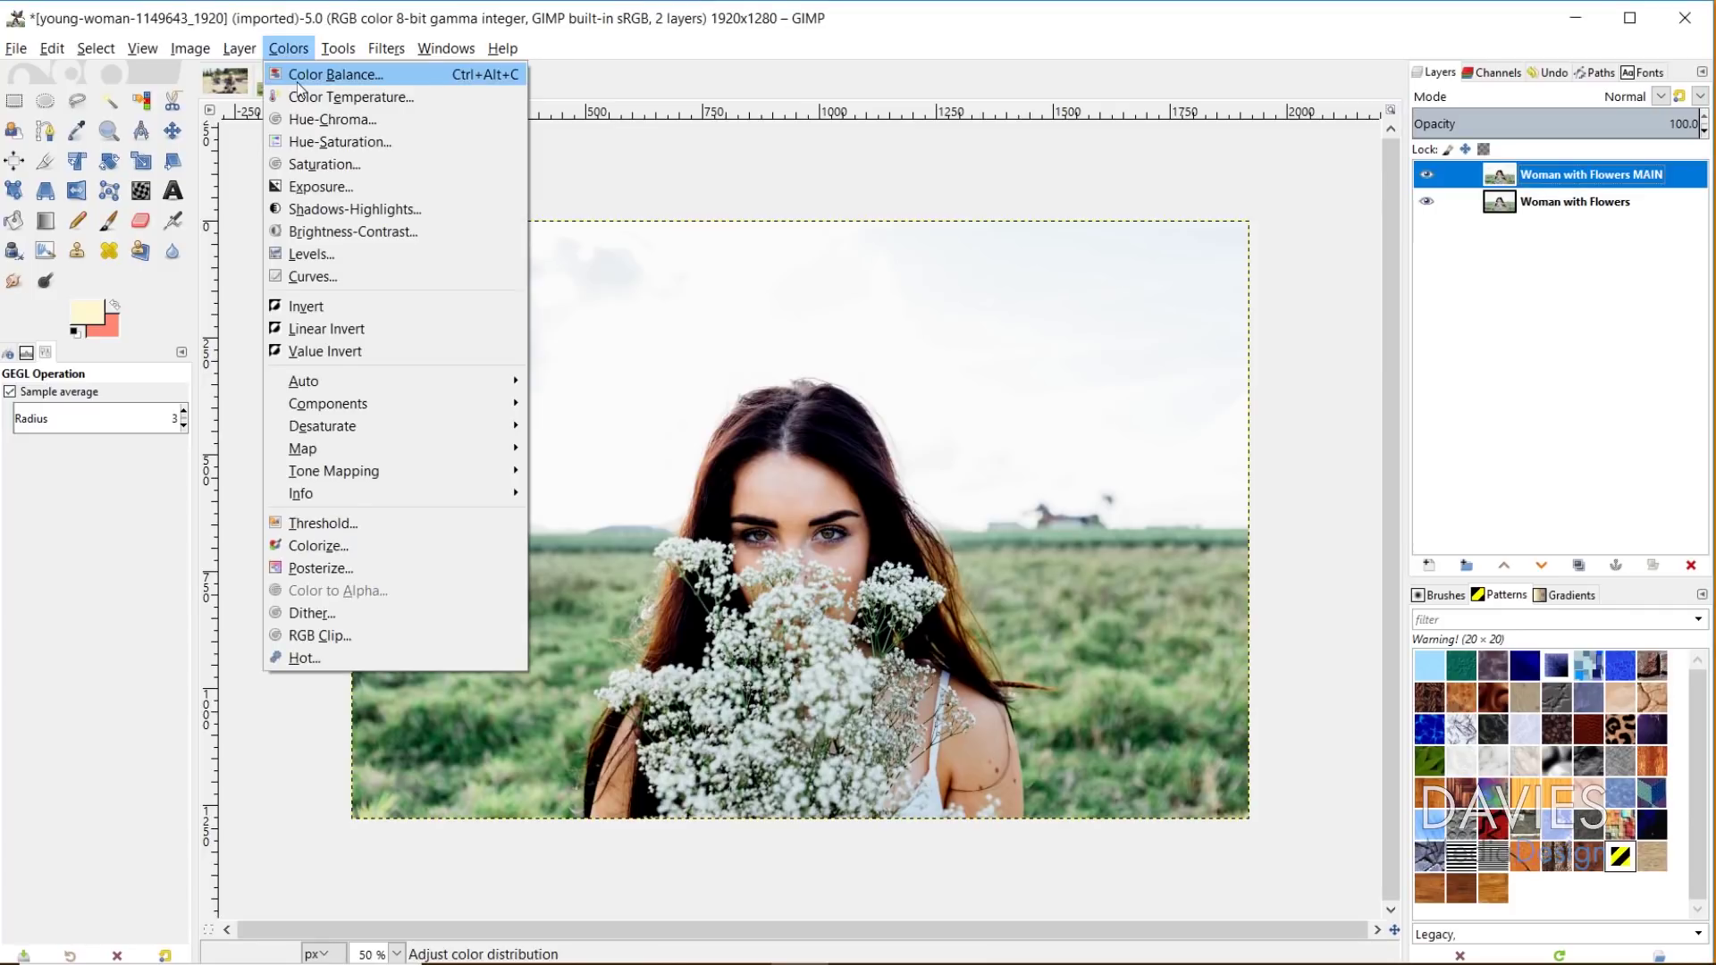
click(297, 77)
drag(1501, 131, 1187, 180)
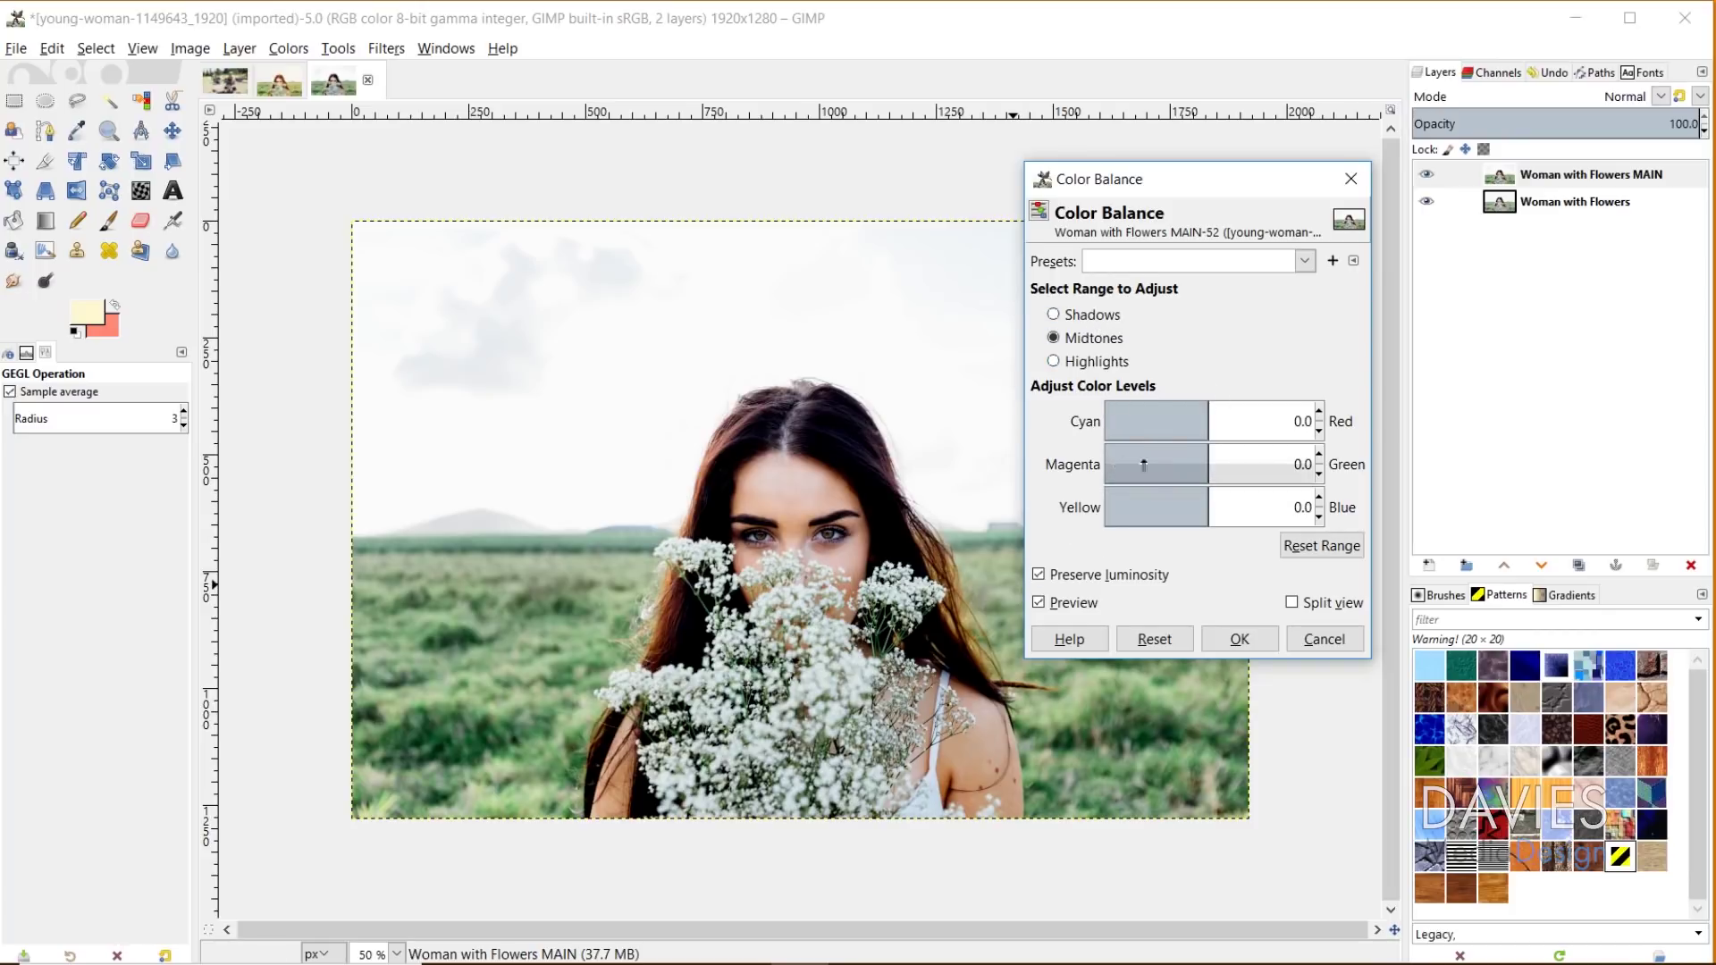
drag(1207, 412, 1207, 465)
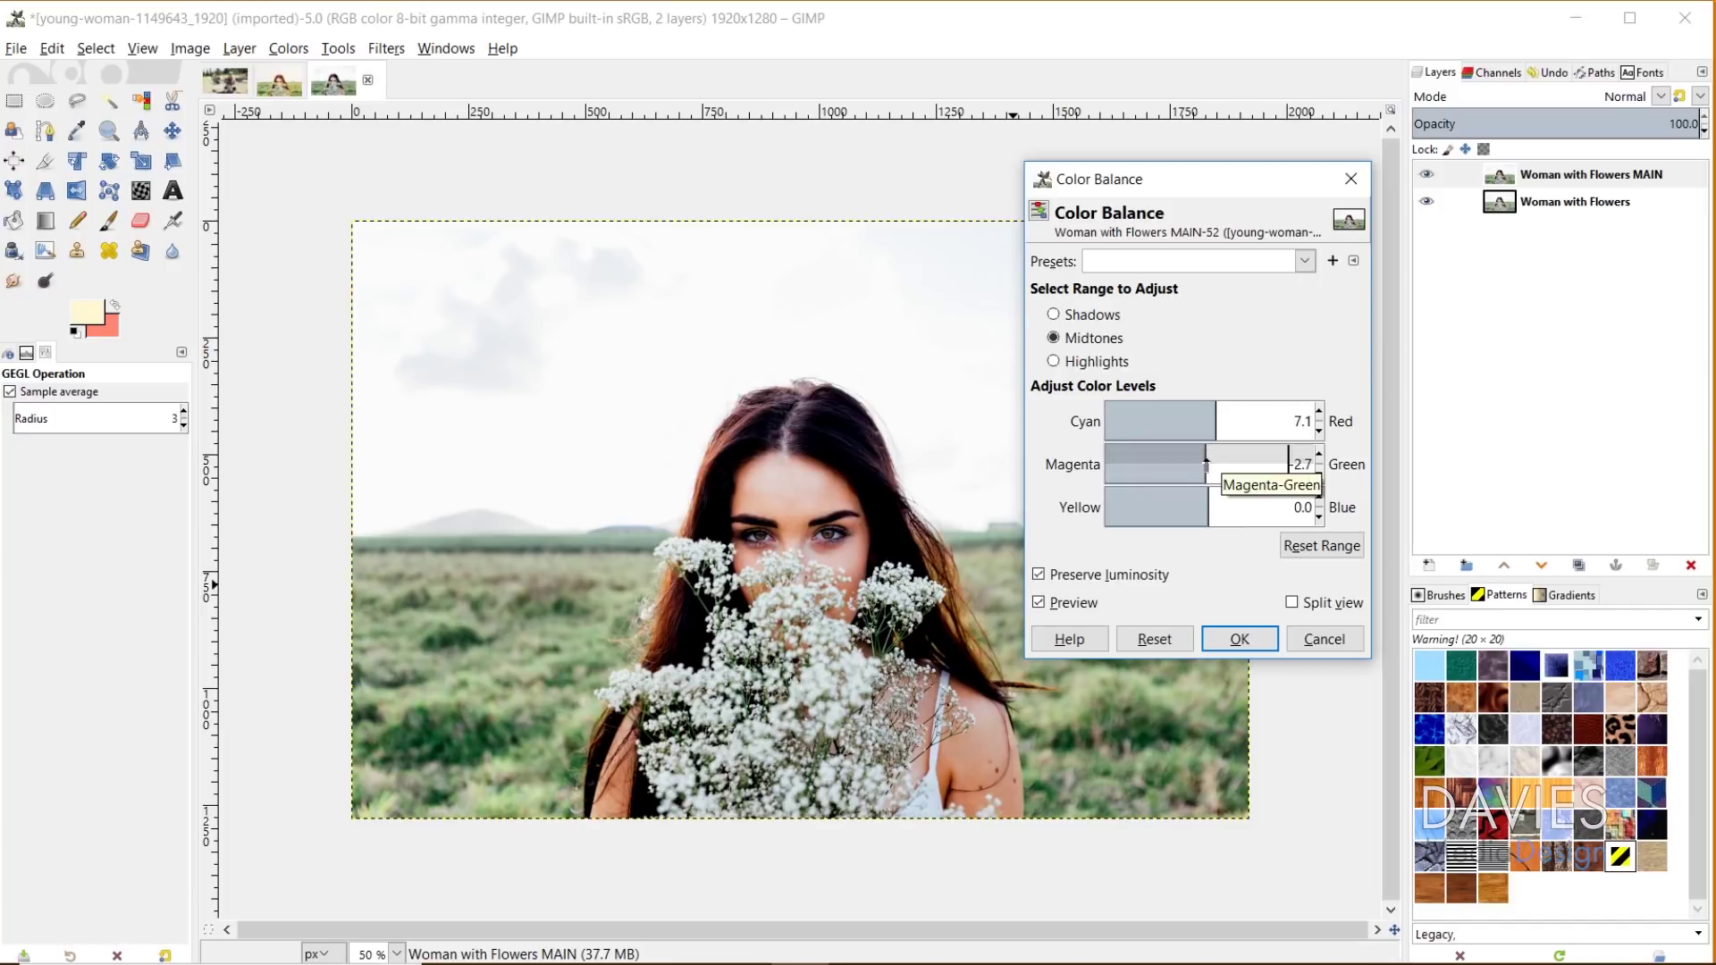
mouse_move(1208, 498)
mouse_down()
mouse_move(1164, 508)
mouse_move(1197, 506)
mouse_up()
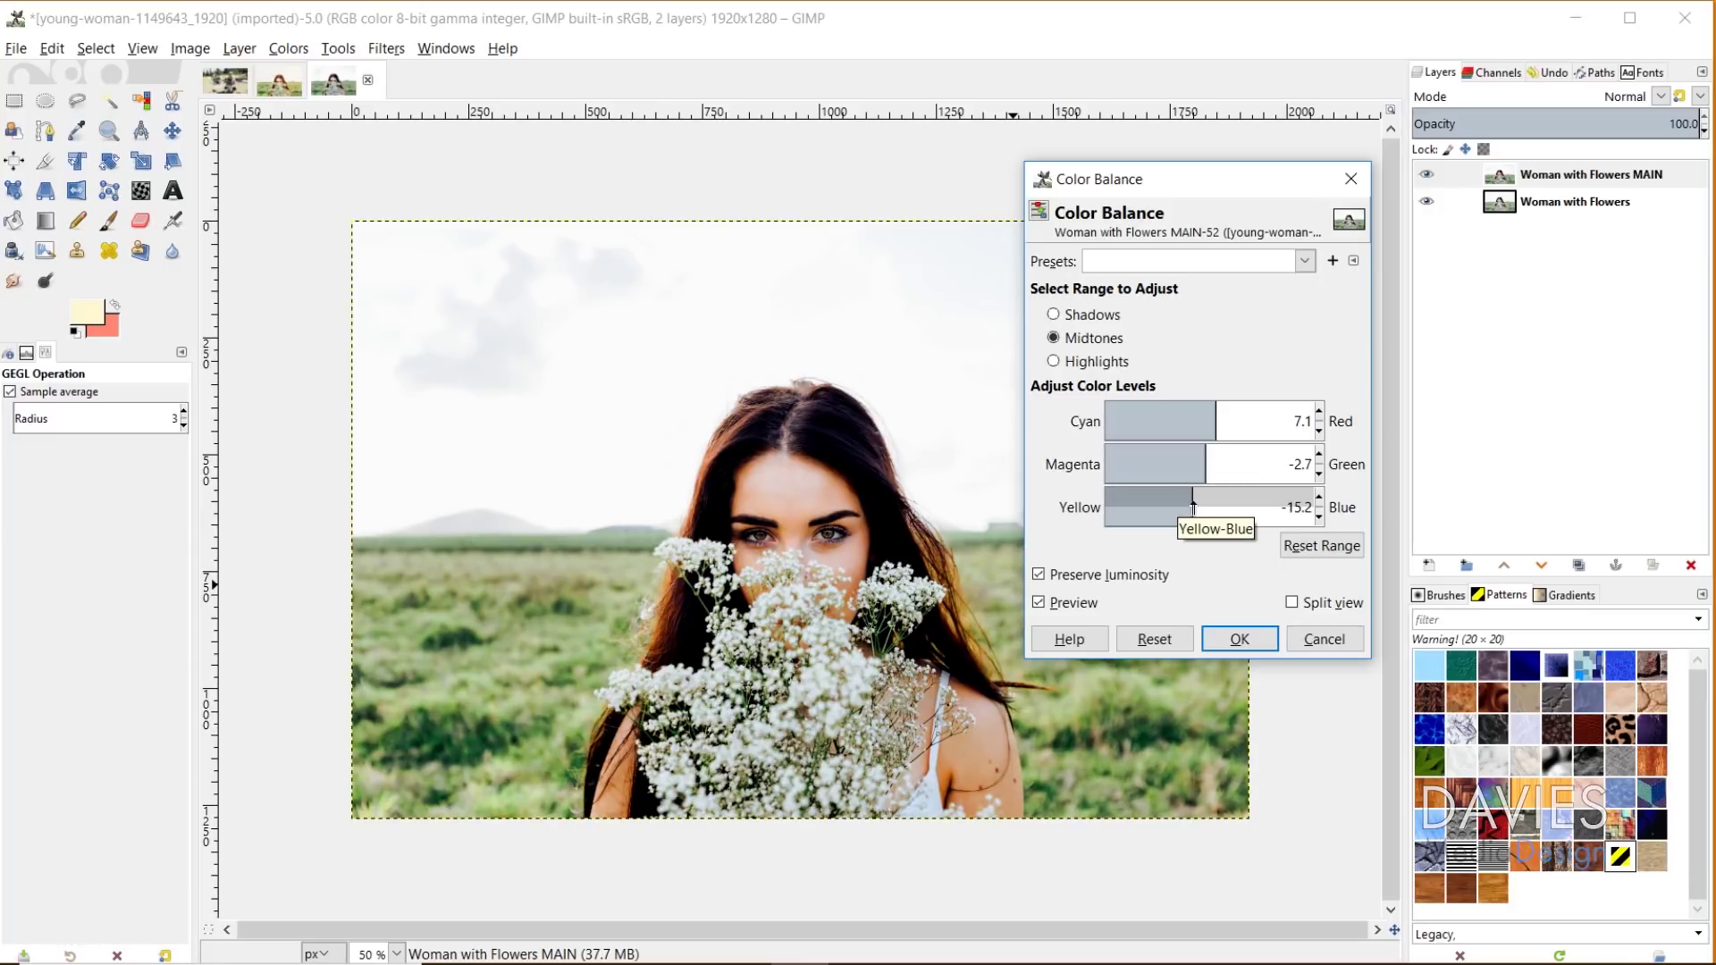
drag(1195, 506, 1197, 506)
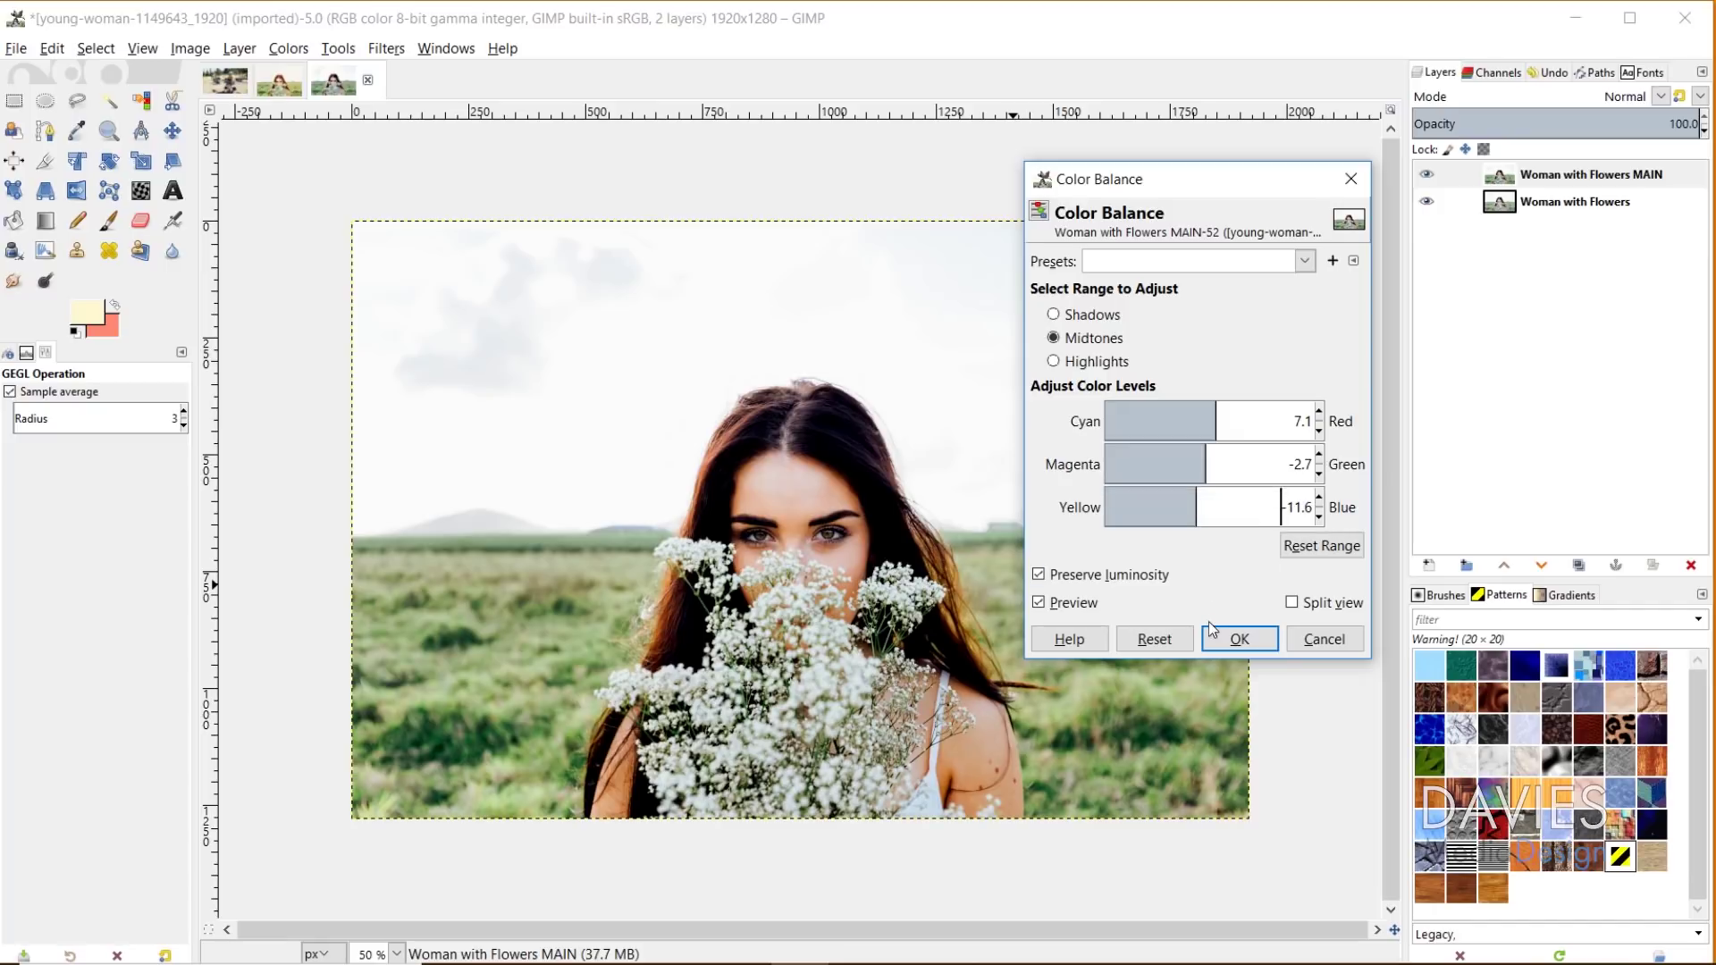
- Set the highlights to Cyan-Red -0.9 and Magenta-Green 0.1 in Color Balance
click(1057, 363)
click(1207, 409)
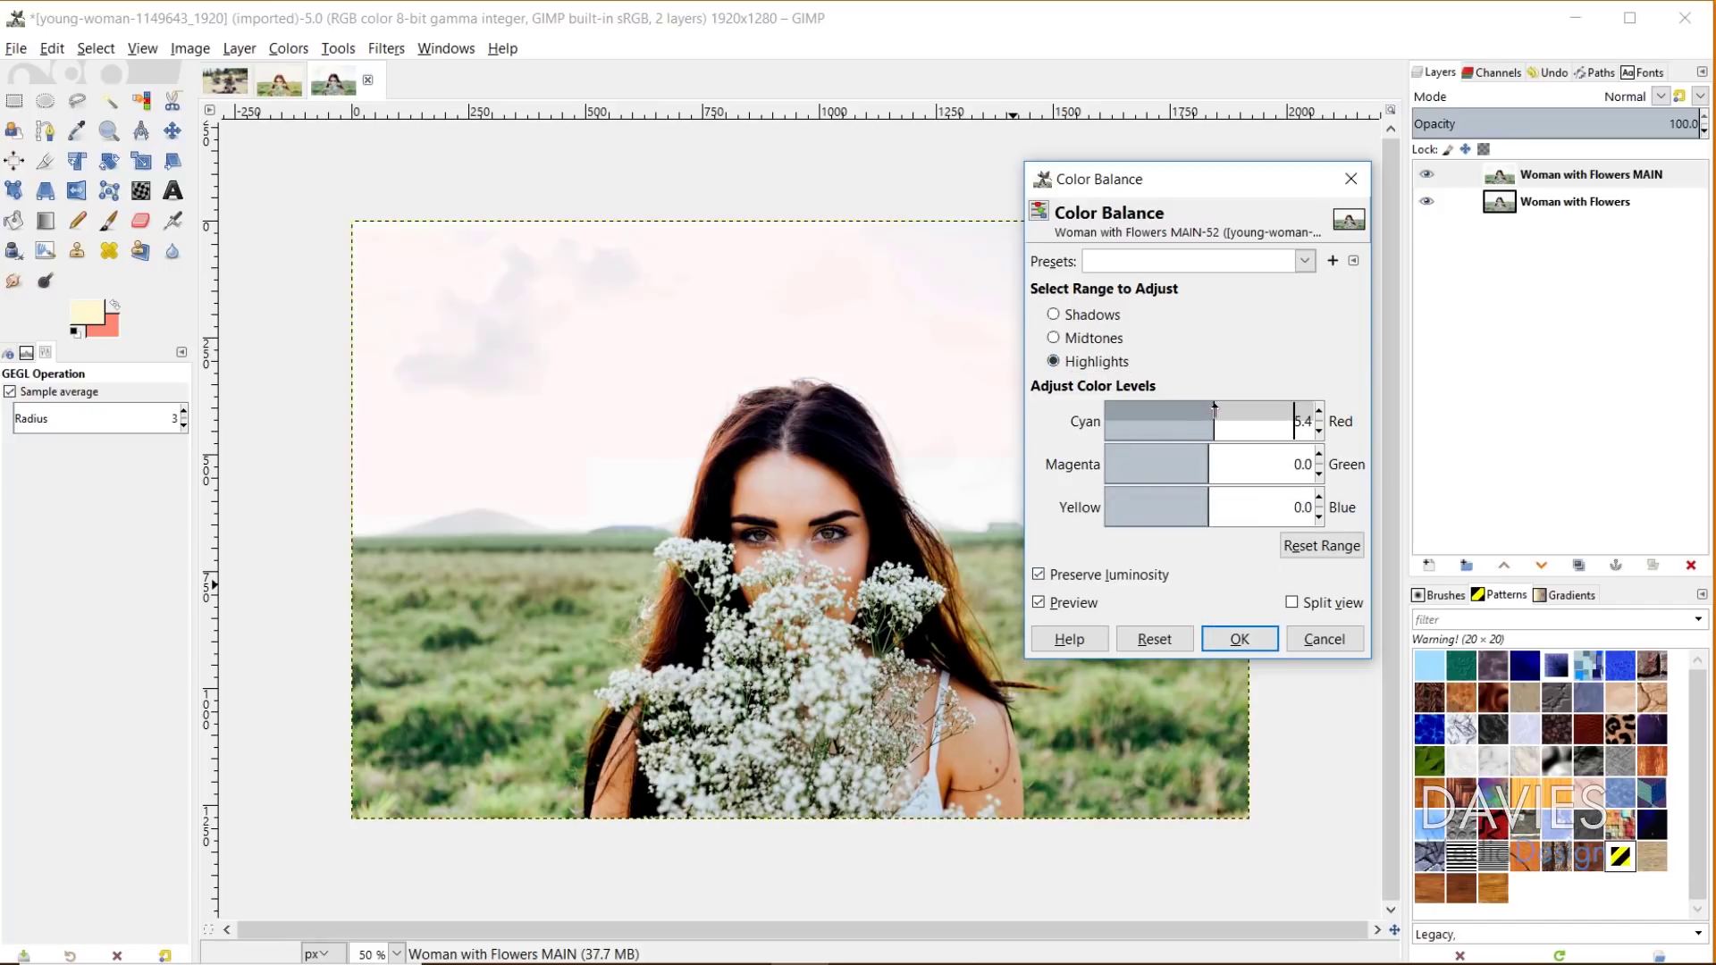
drag(1203, 407, 1207, 409)
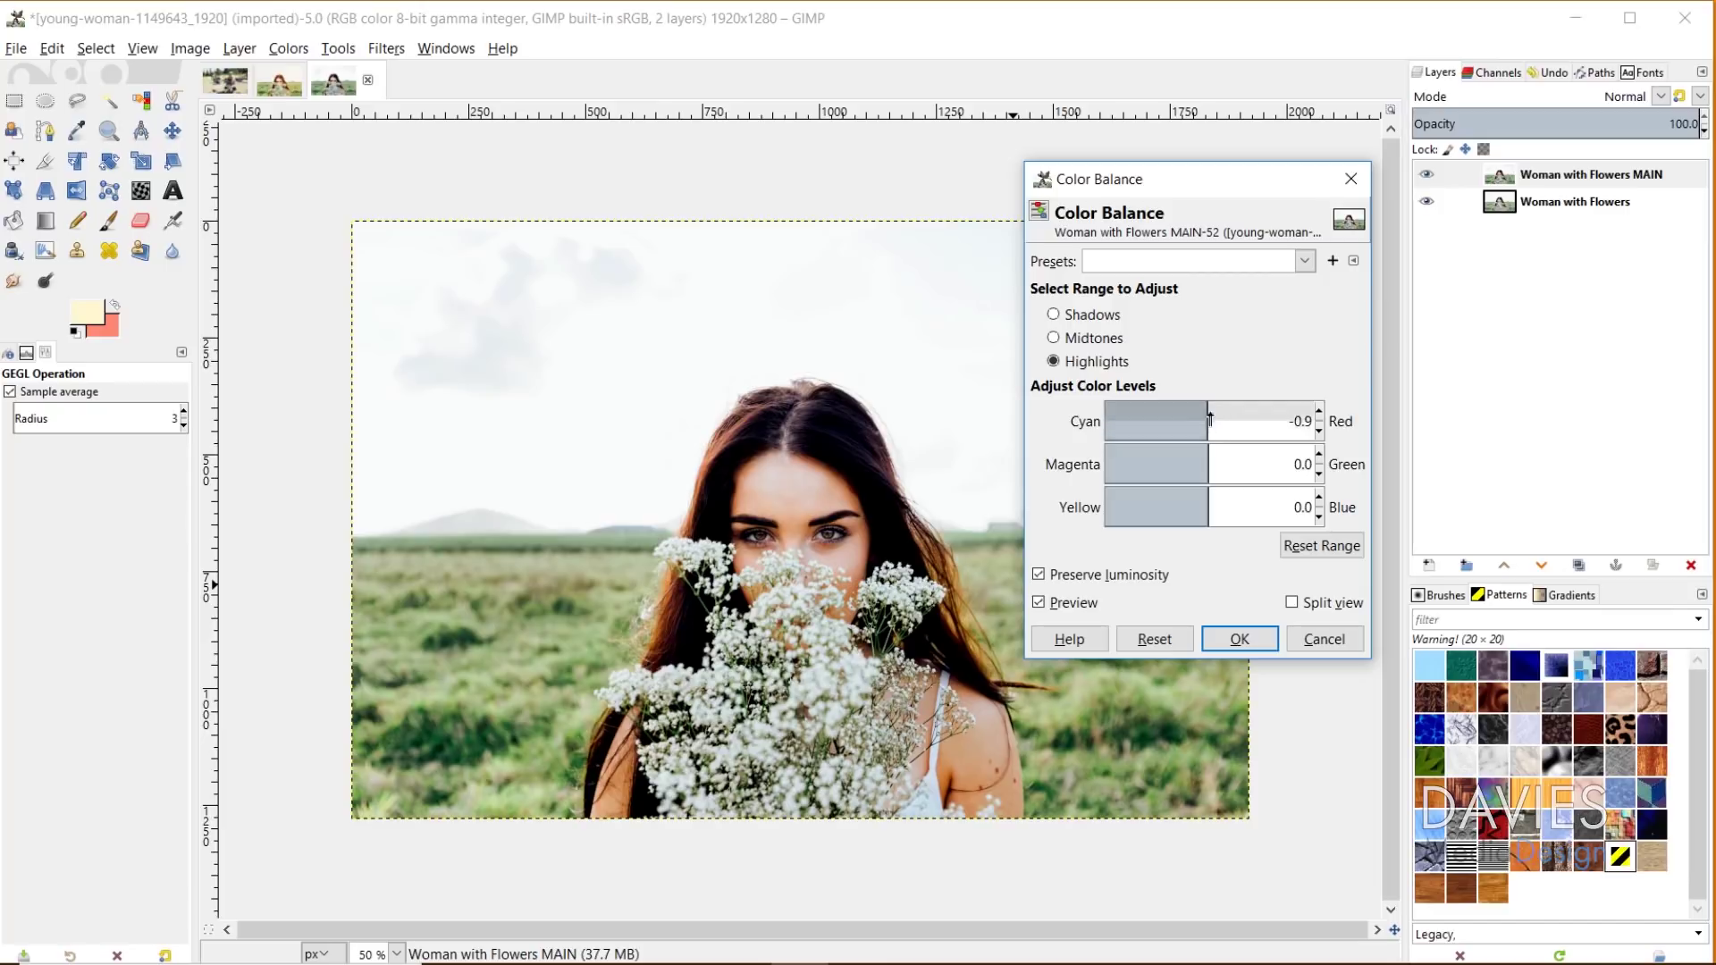
drag(1206, 456, 1204, 457)
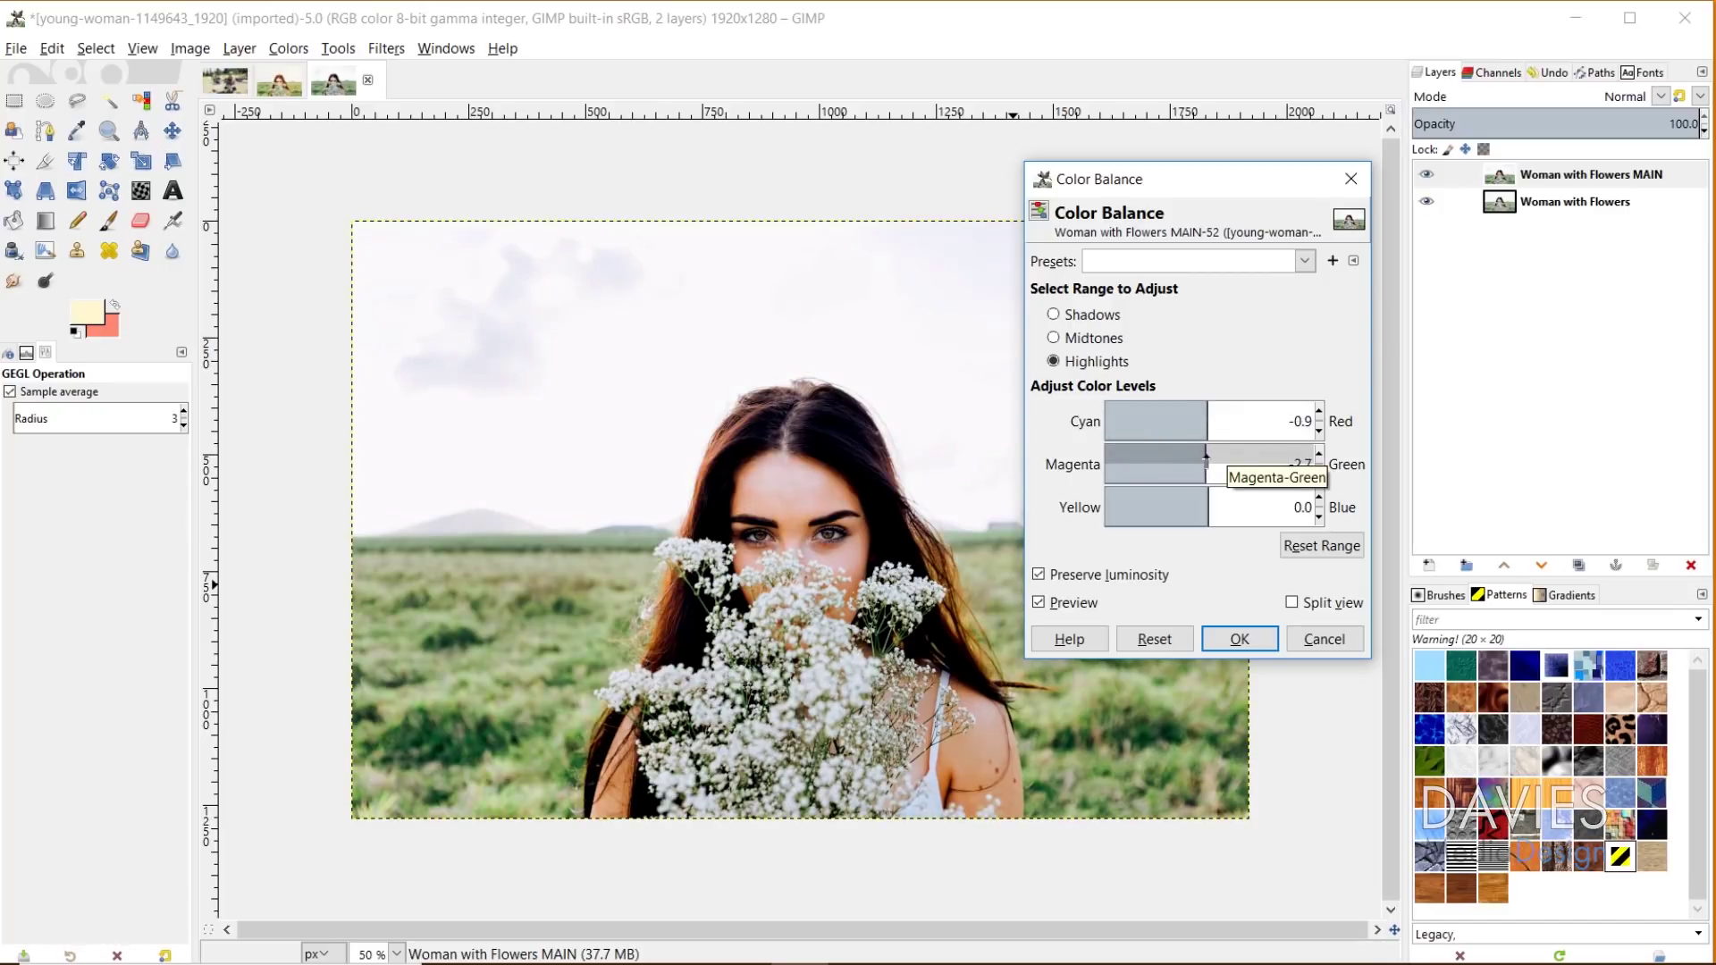
click(1320, 457)
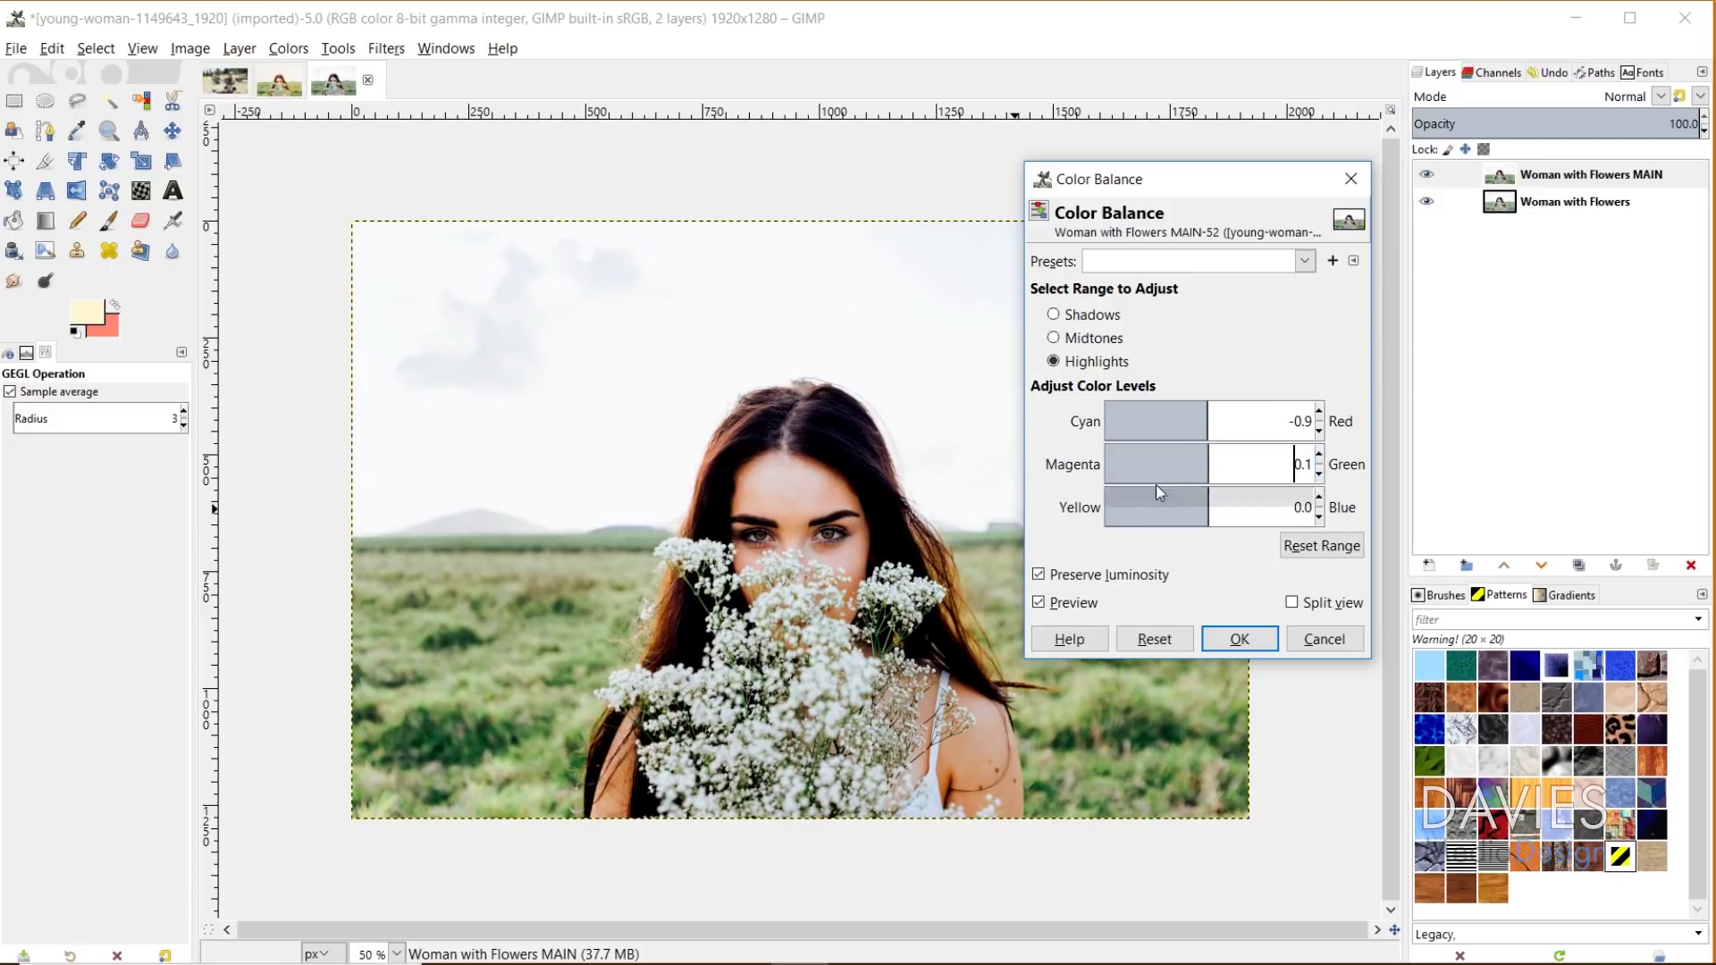
- Shift the highlights toward yellow to about -15, compare the preview, and fine-tune the Yellow-Blue value slightly upward
drag(1208, 503, 1194, 505)
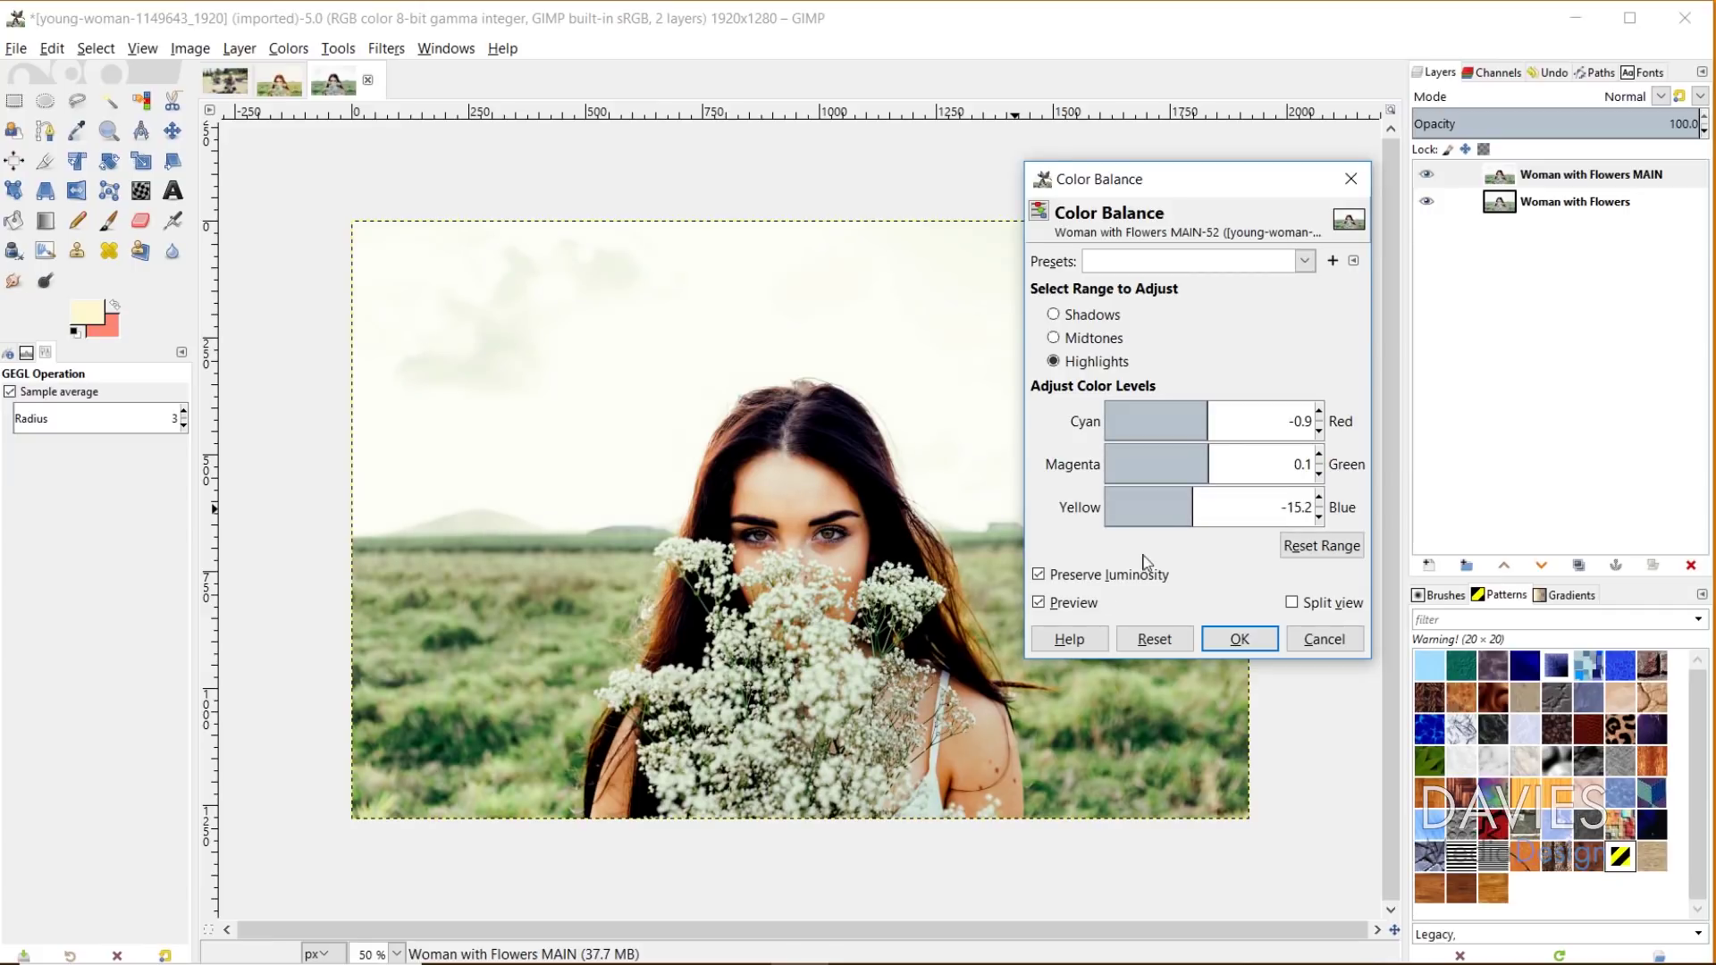
click(1040, 603)
click(1042, 604)
click(1320, 502)
click(1320, 501)
click(1320, 502)
click(1098, 361)
- Switch Color Balance to the shadows, set Cyan-Red to -2.7, and compare the preview with the original
click(1063, 315)
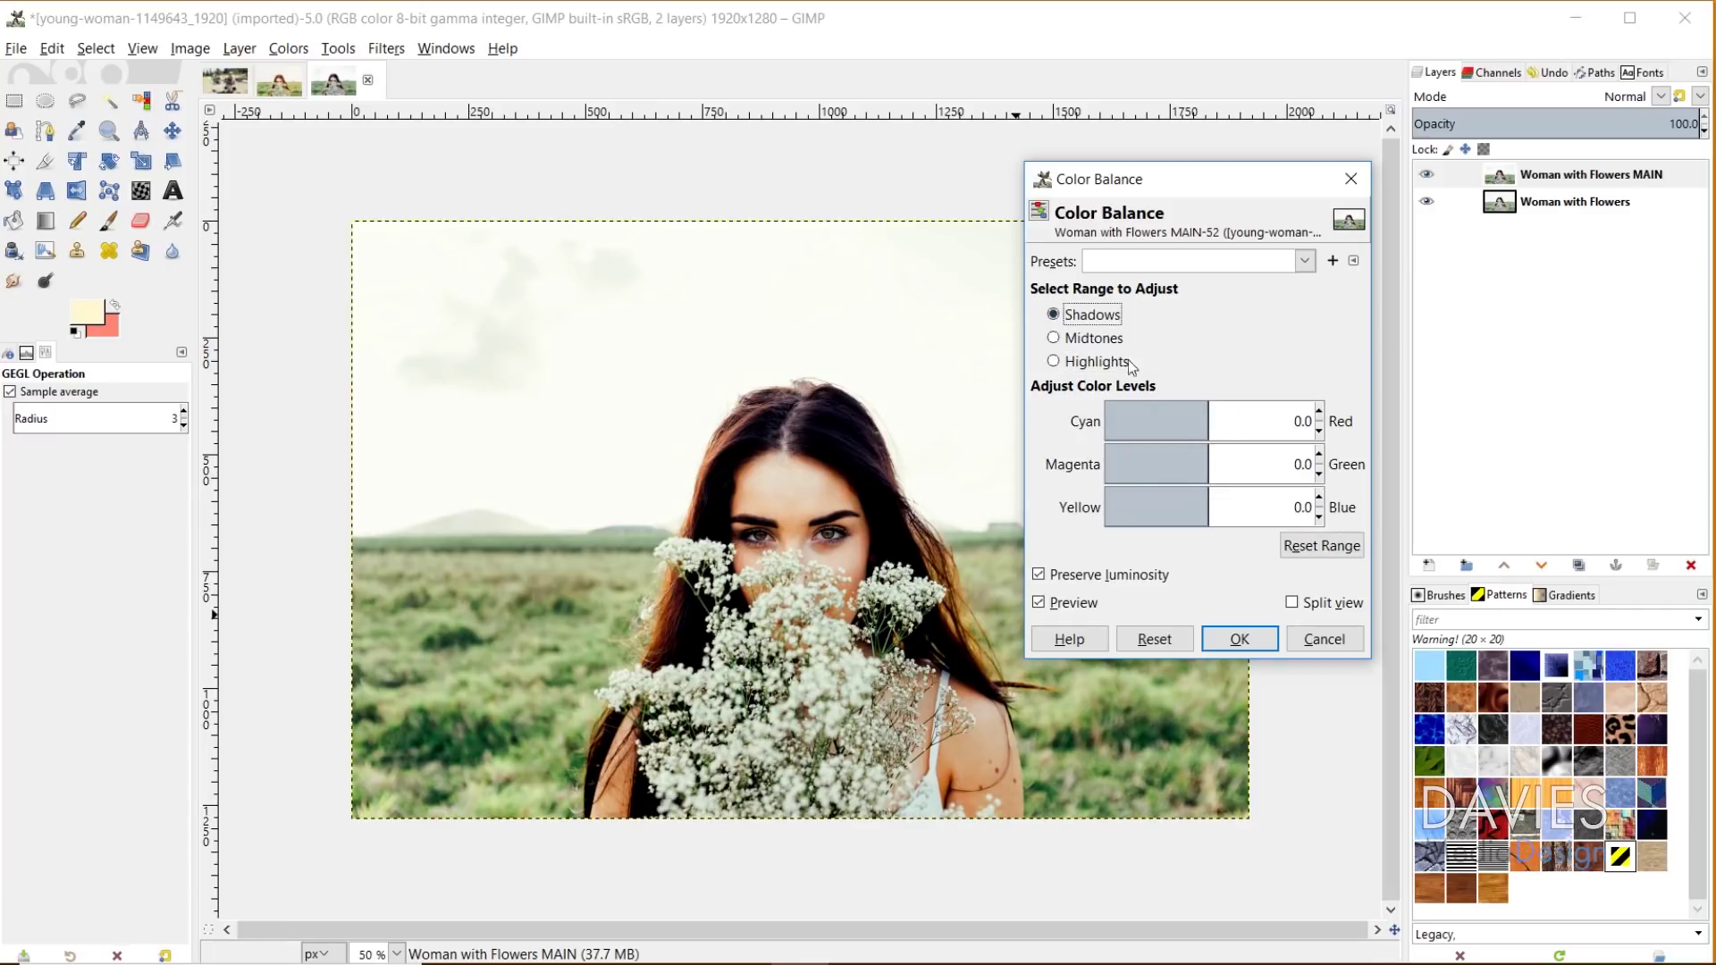
click(1210, 411)
drag(1211, 411, 1205, 413)
click(1039, 604)
click(1039, 604)
- Set the shadows to Magenta-Green -8.0 and Yellow-Blue 2.7, using the split view to judge the change
drag(1208, 454, 1202, 455)
click(1296, 604)
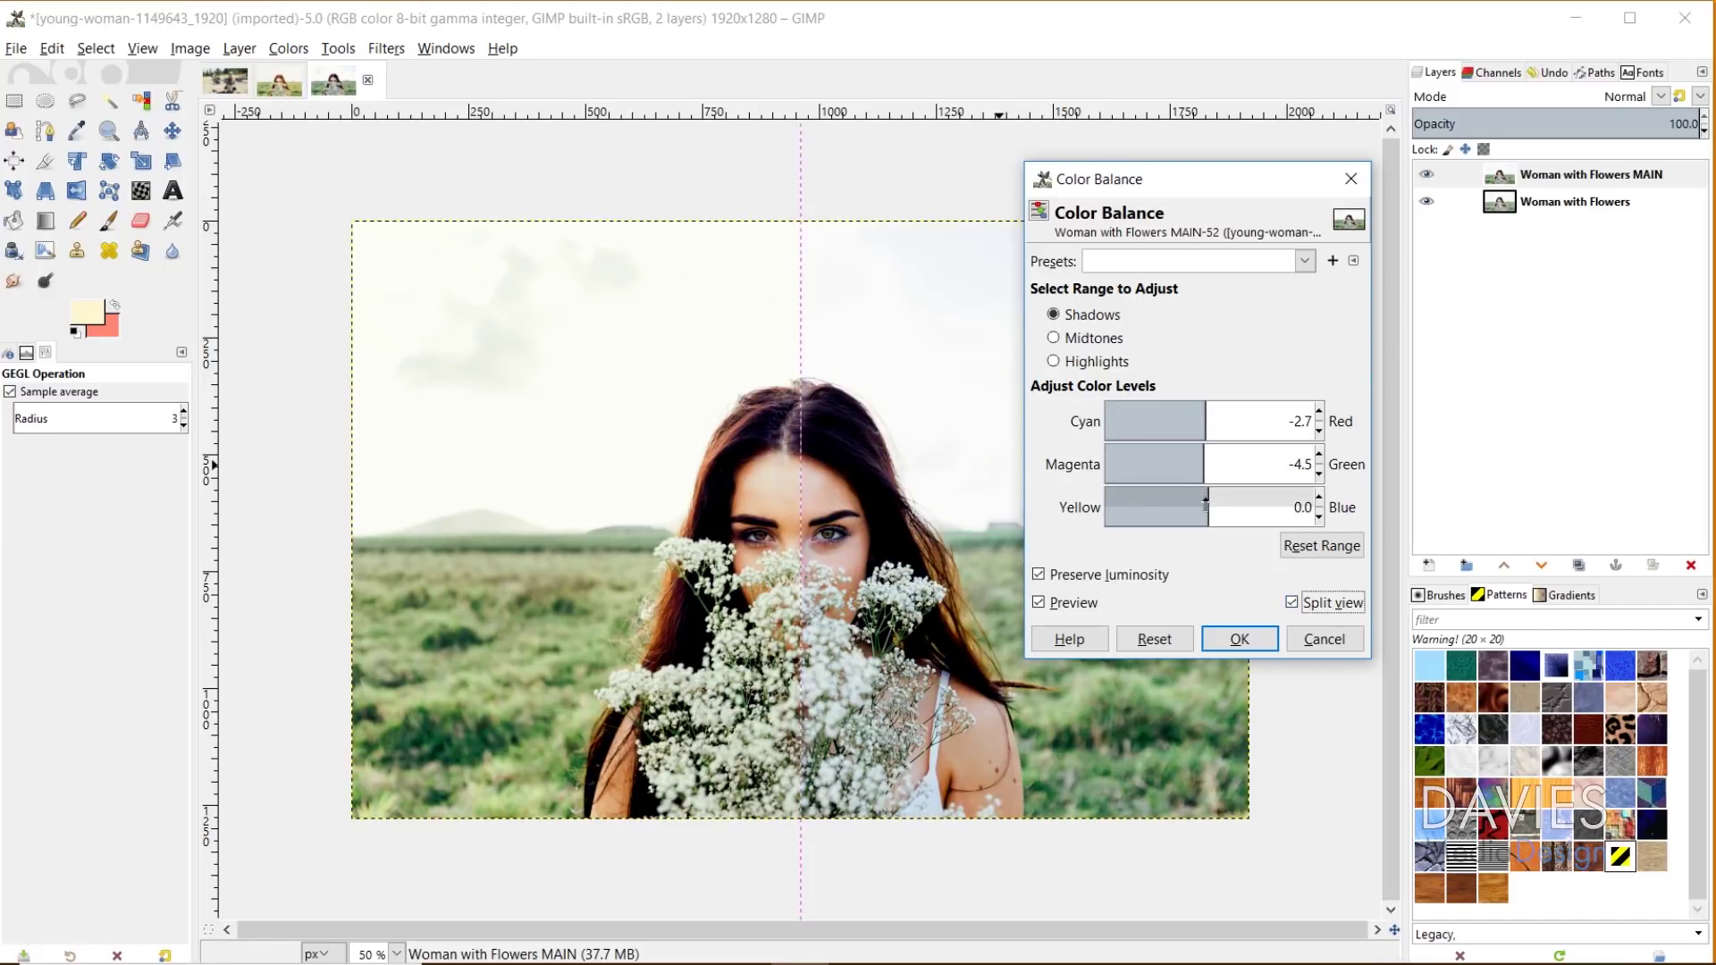
drag(1208, 456, 1218, 462)
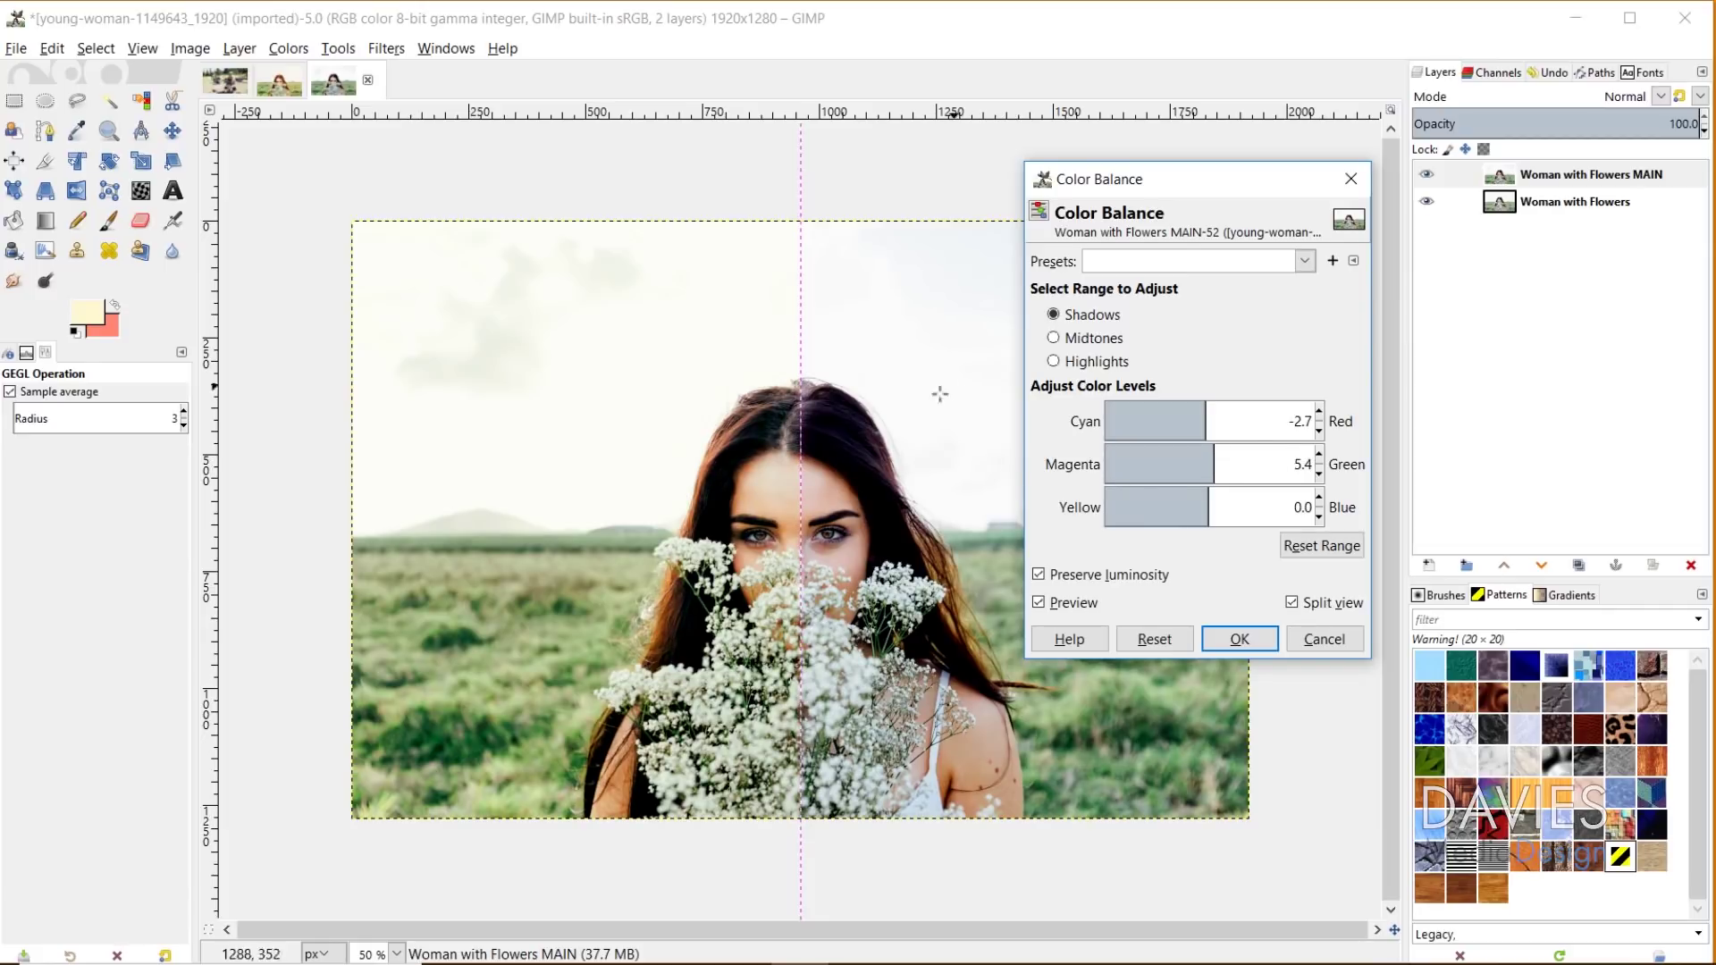
drag(1215, 456, 1211, 500)
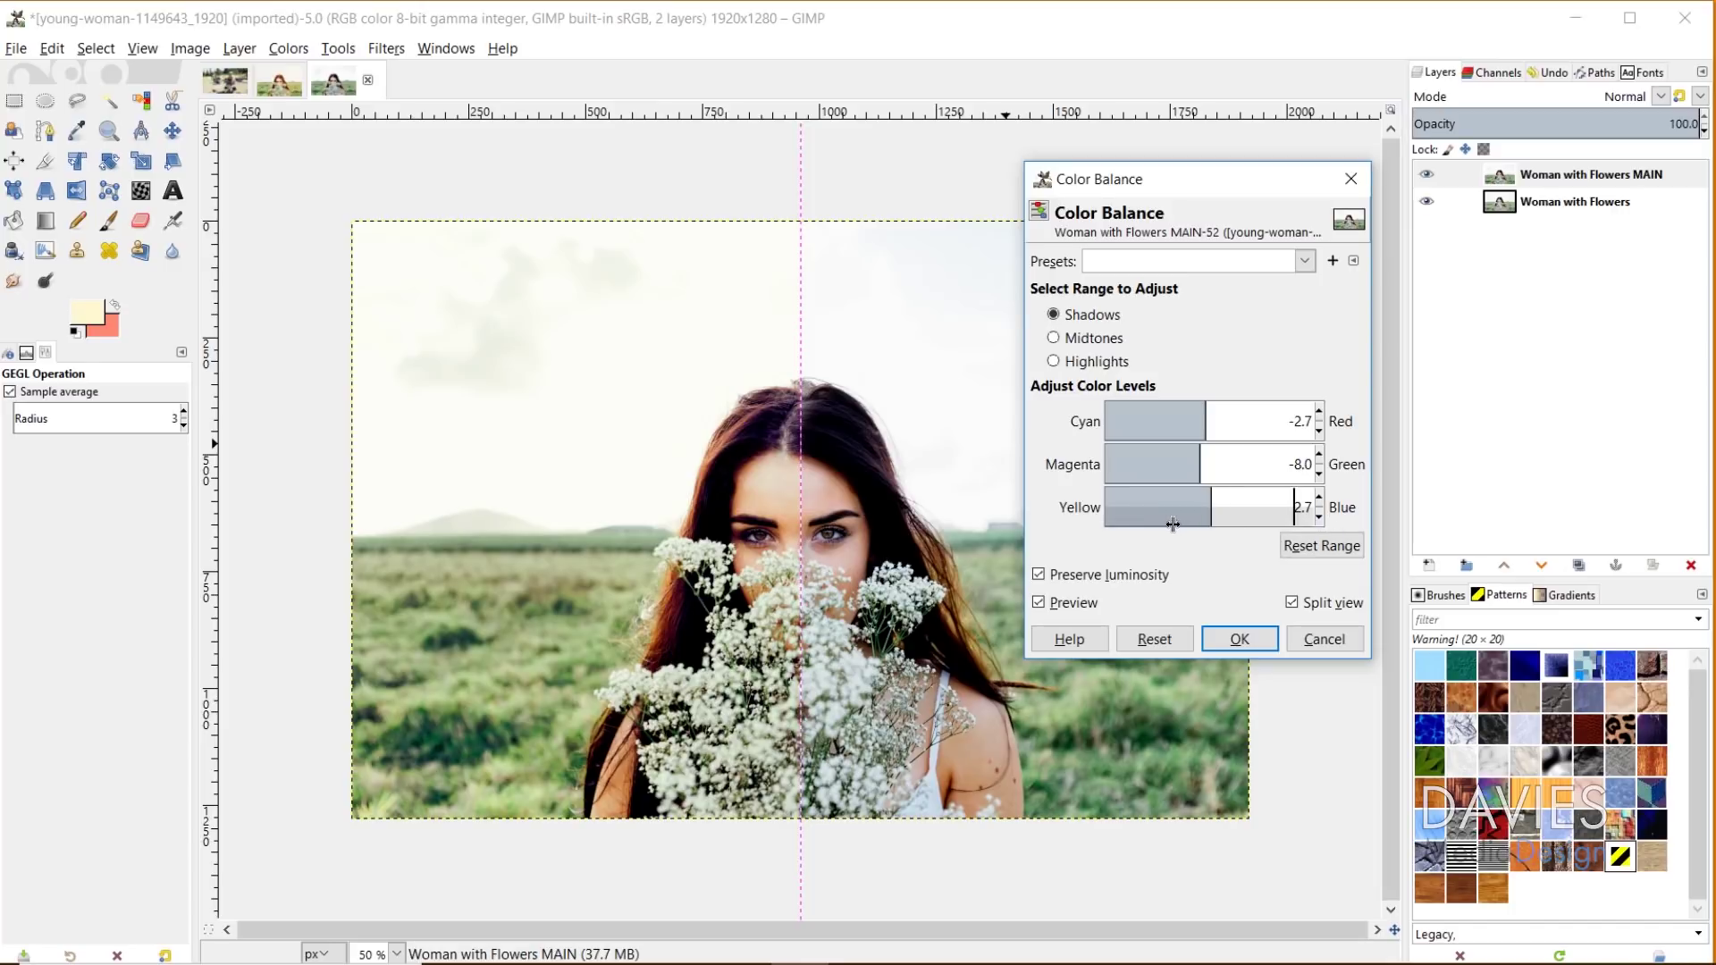
click(1291, 602)
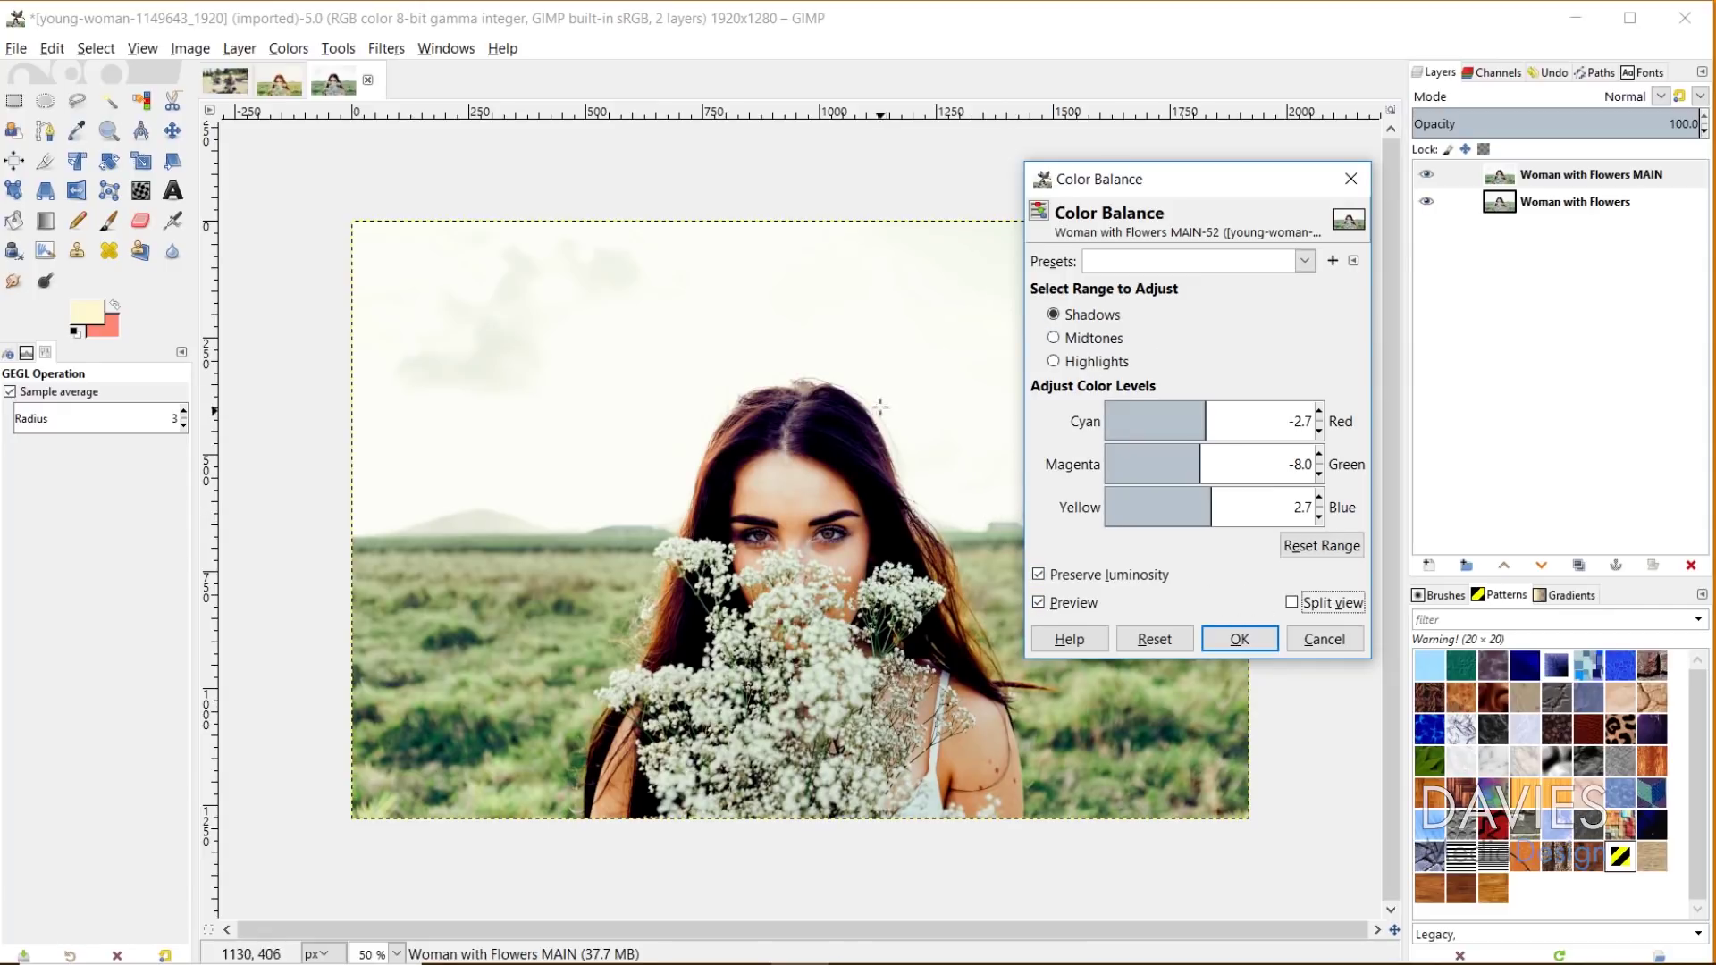
- Compare the full image with and without the Color Balance adjustment and apply it to the MAIN layer
click(1039, 603)
click(1040, 603)
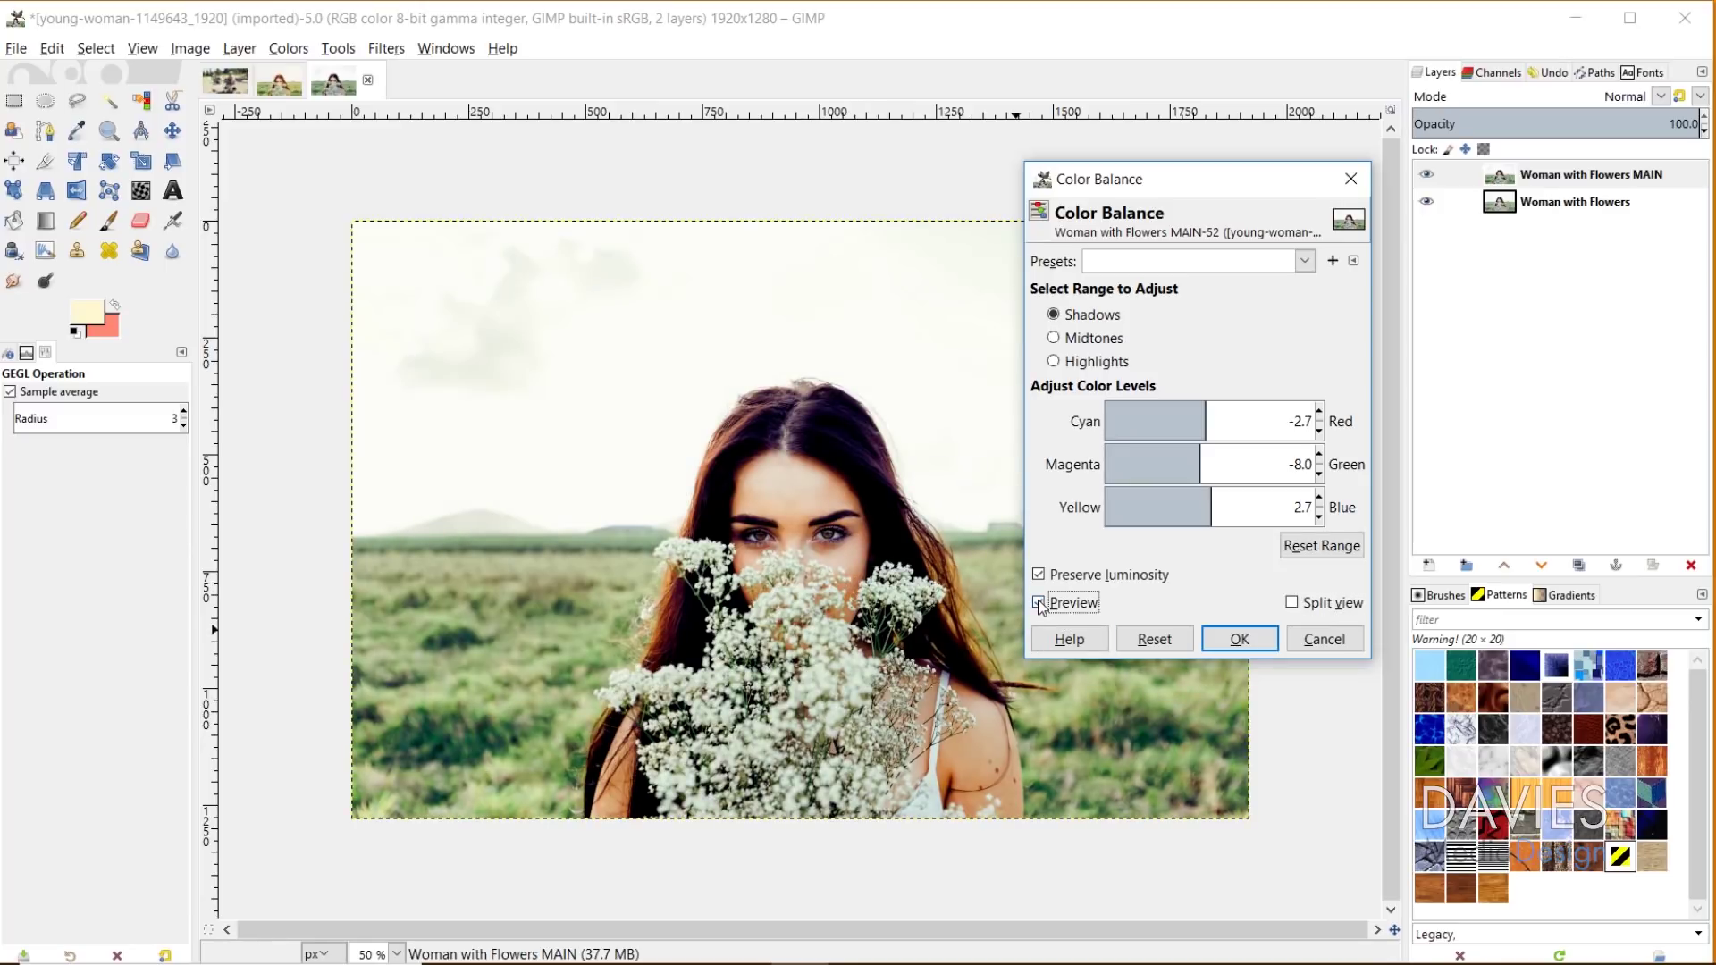
click(1040, 604)
click(1239, 639)
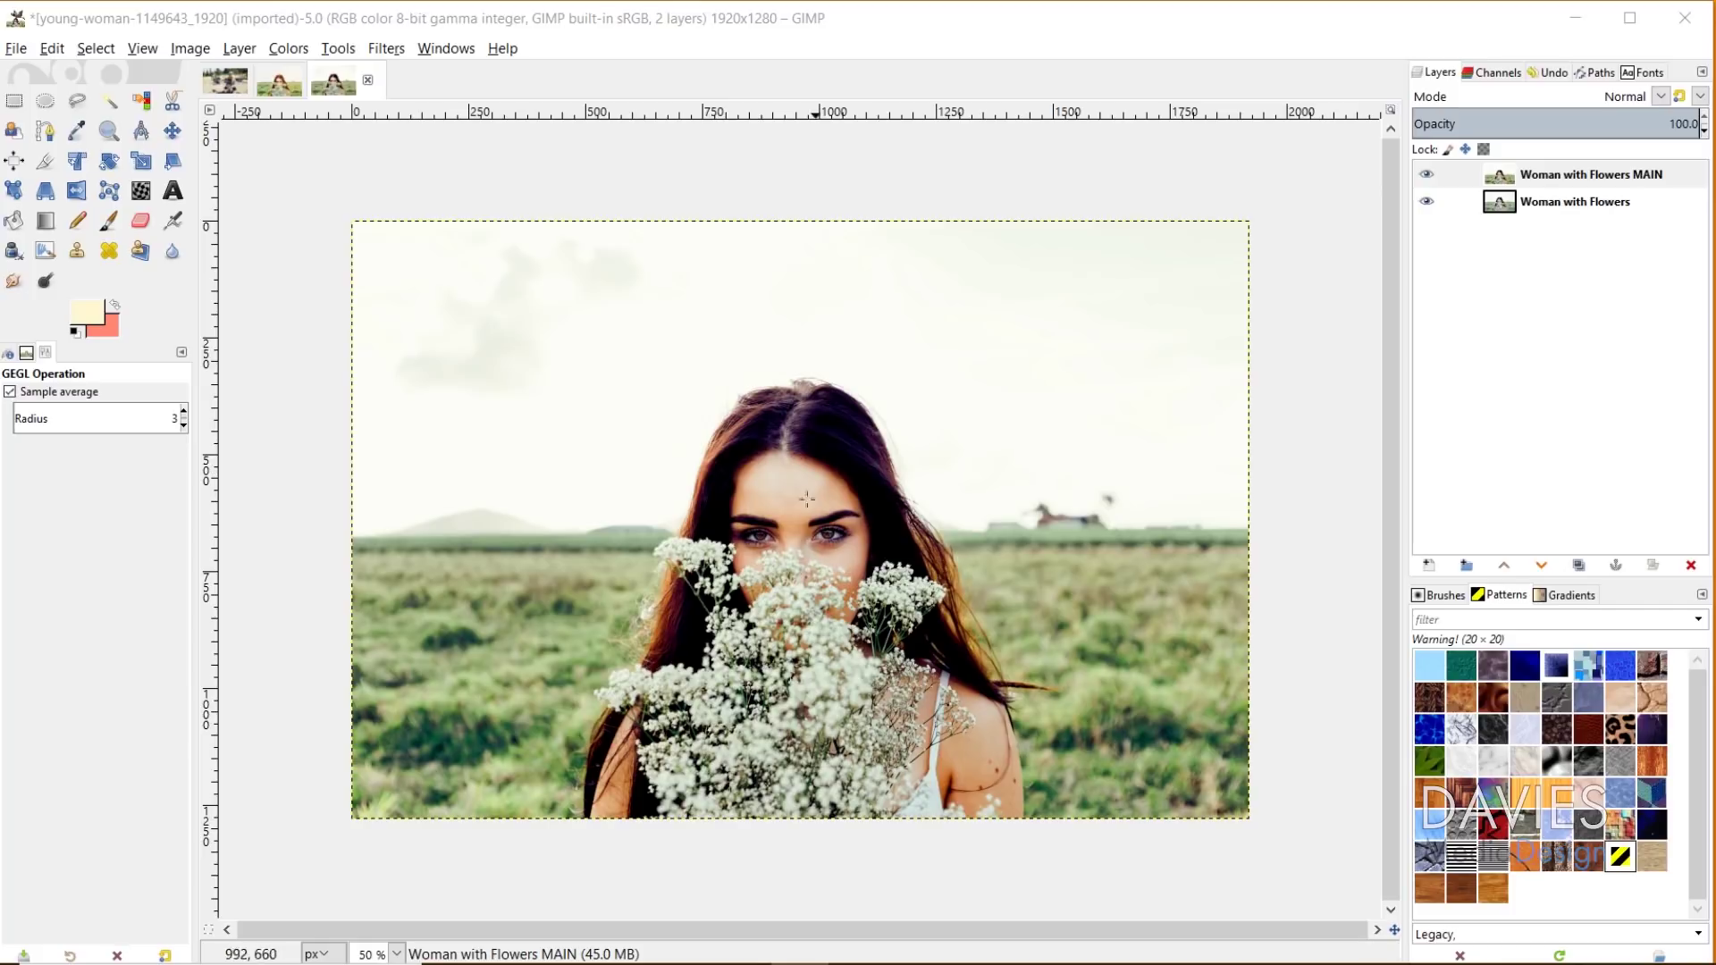
- Warm the MAIN layer with Color Temperature by raising the intended temperature to about 6981, comparing the preview, and applying
click(290, 50)
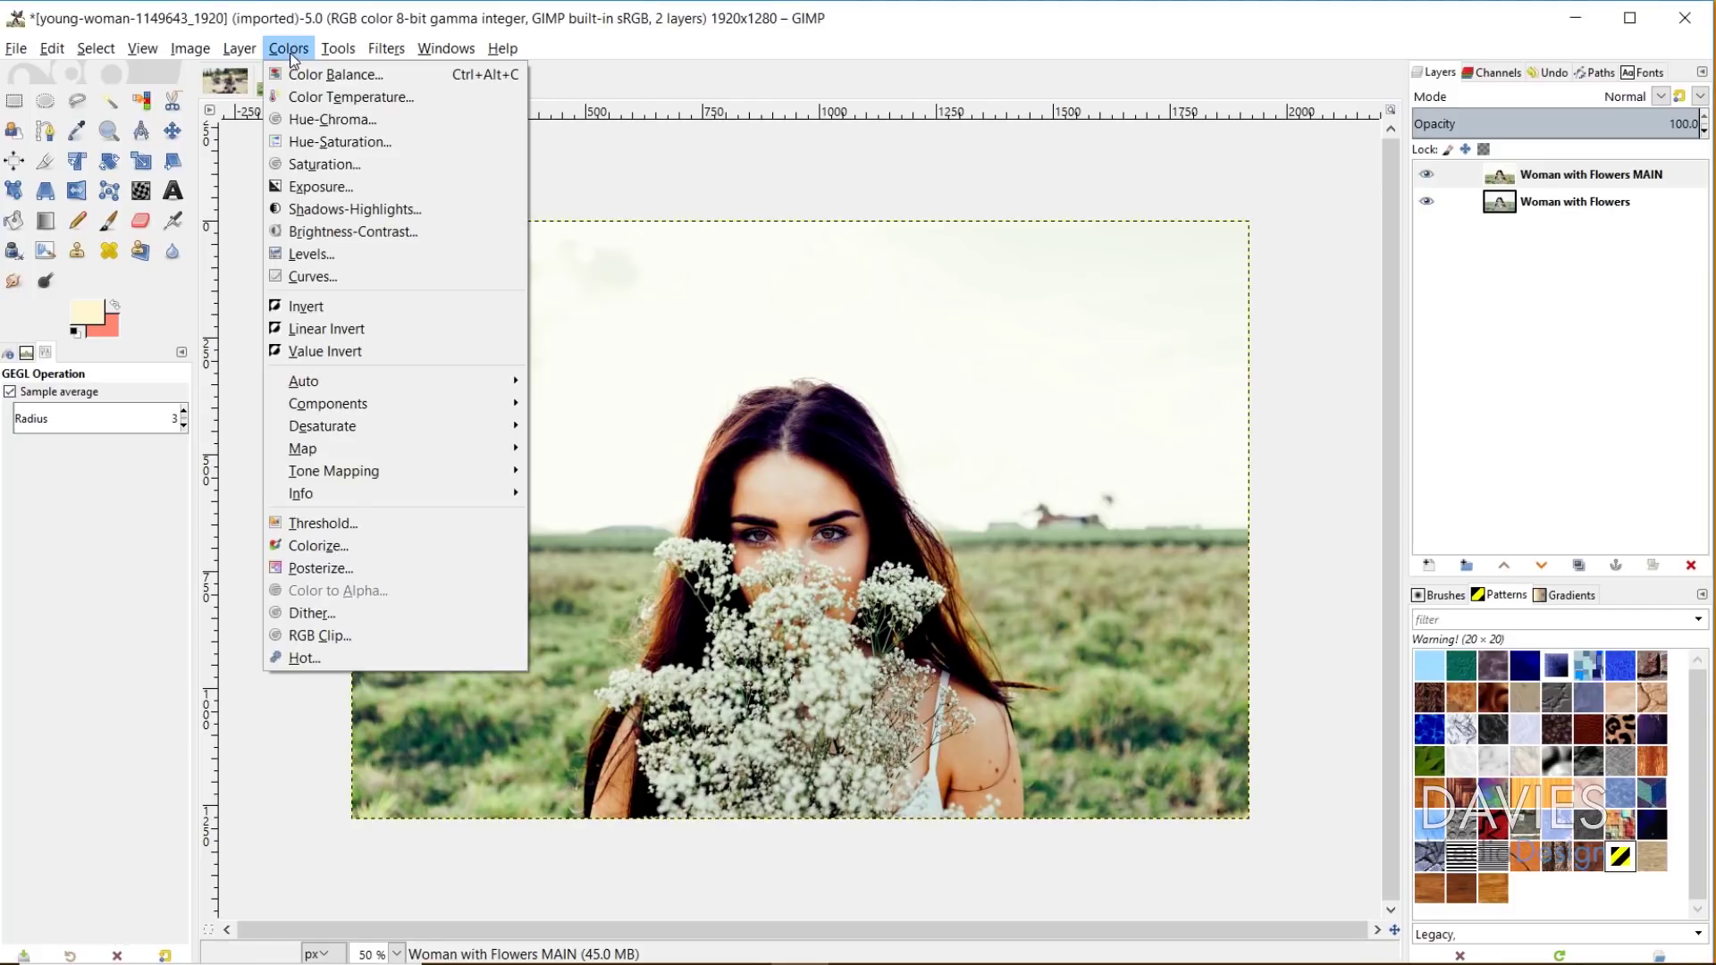
click(340, 96)
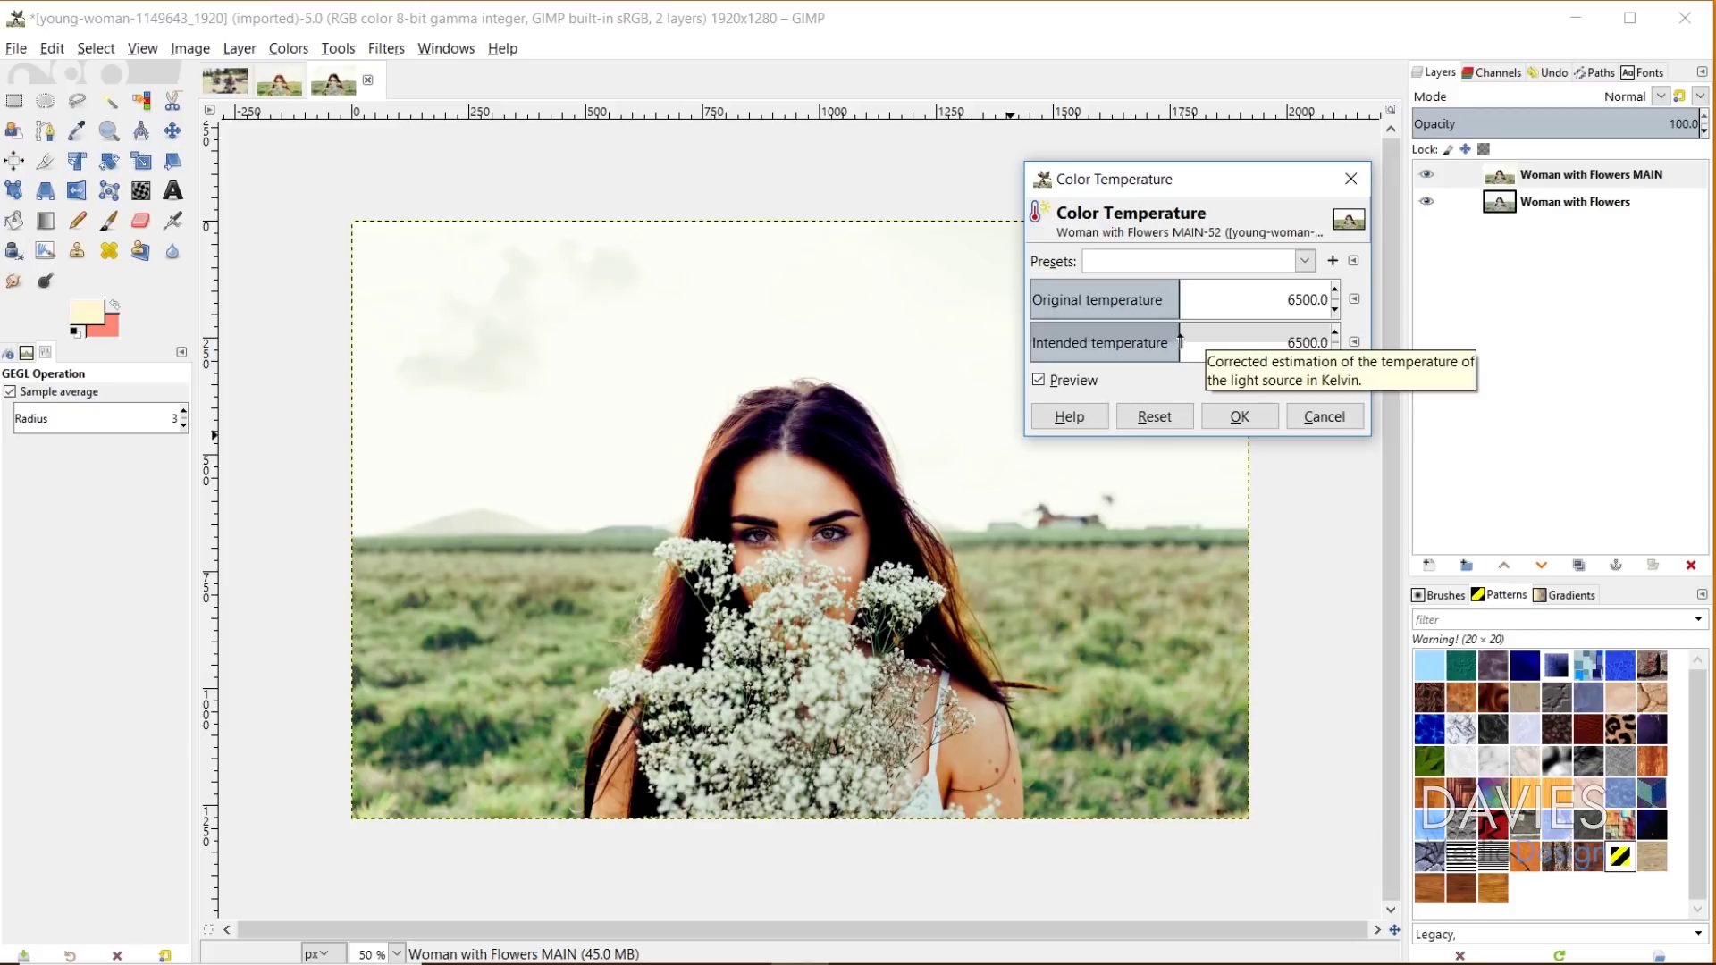
key(Tab)
mouse_move(1182, 335)
mouse_down()
mouse_move(1278, 333)
mouse_move(1194, 338)
mouse_up()
click(1038, 382)
click(1039, 382)
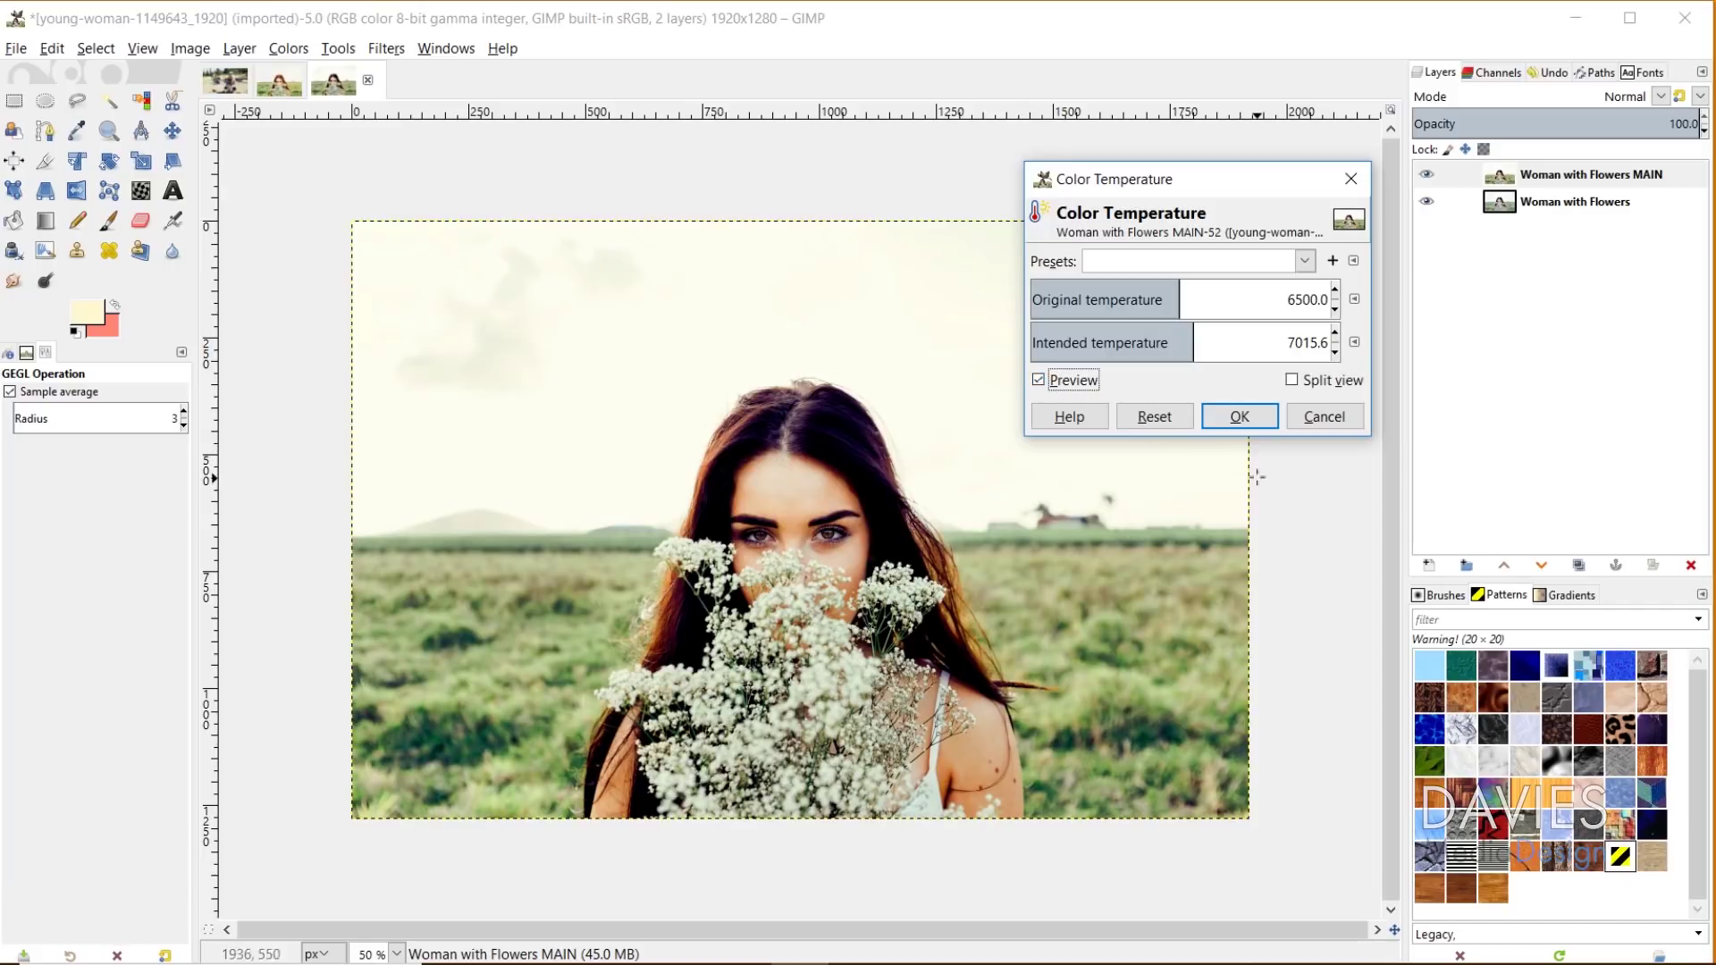
mouse_move(1188, 336)
mouse_down()
mouse_move(1166, 336)
mouse_move(1194, 340)
mouse_up()
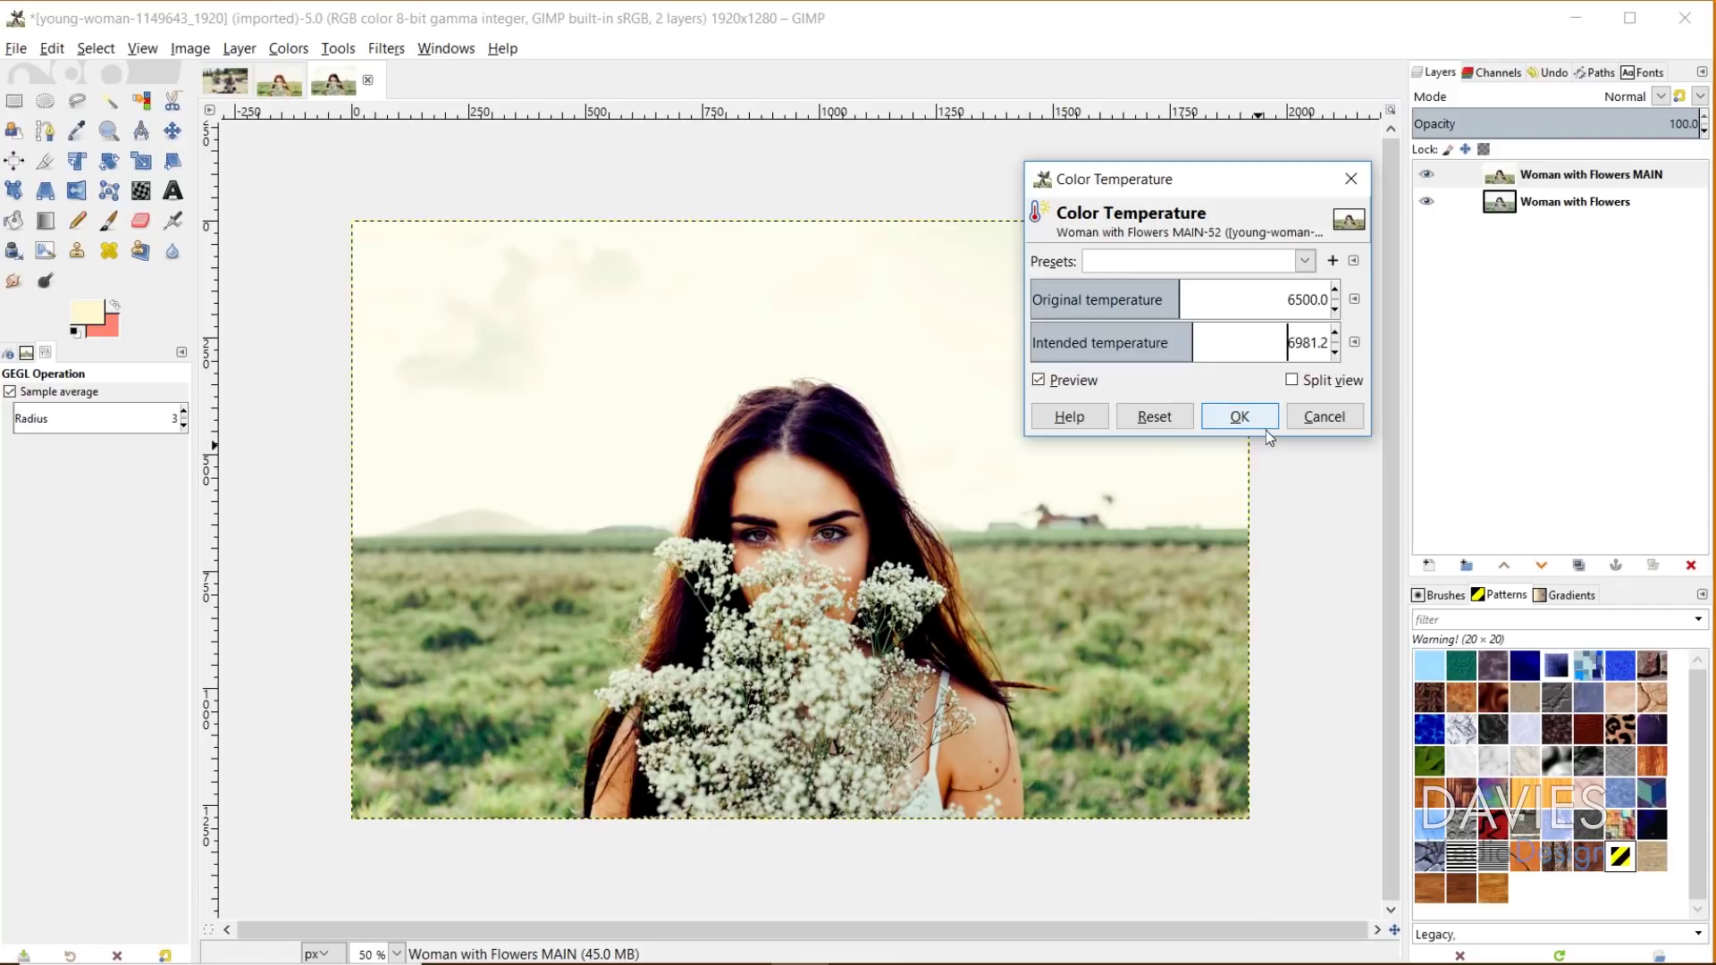
click(1240, 416)
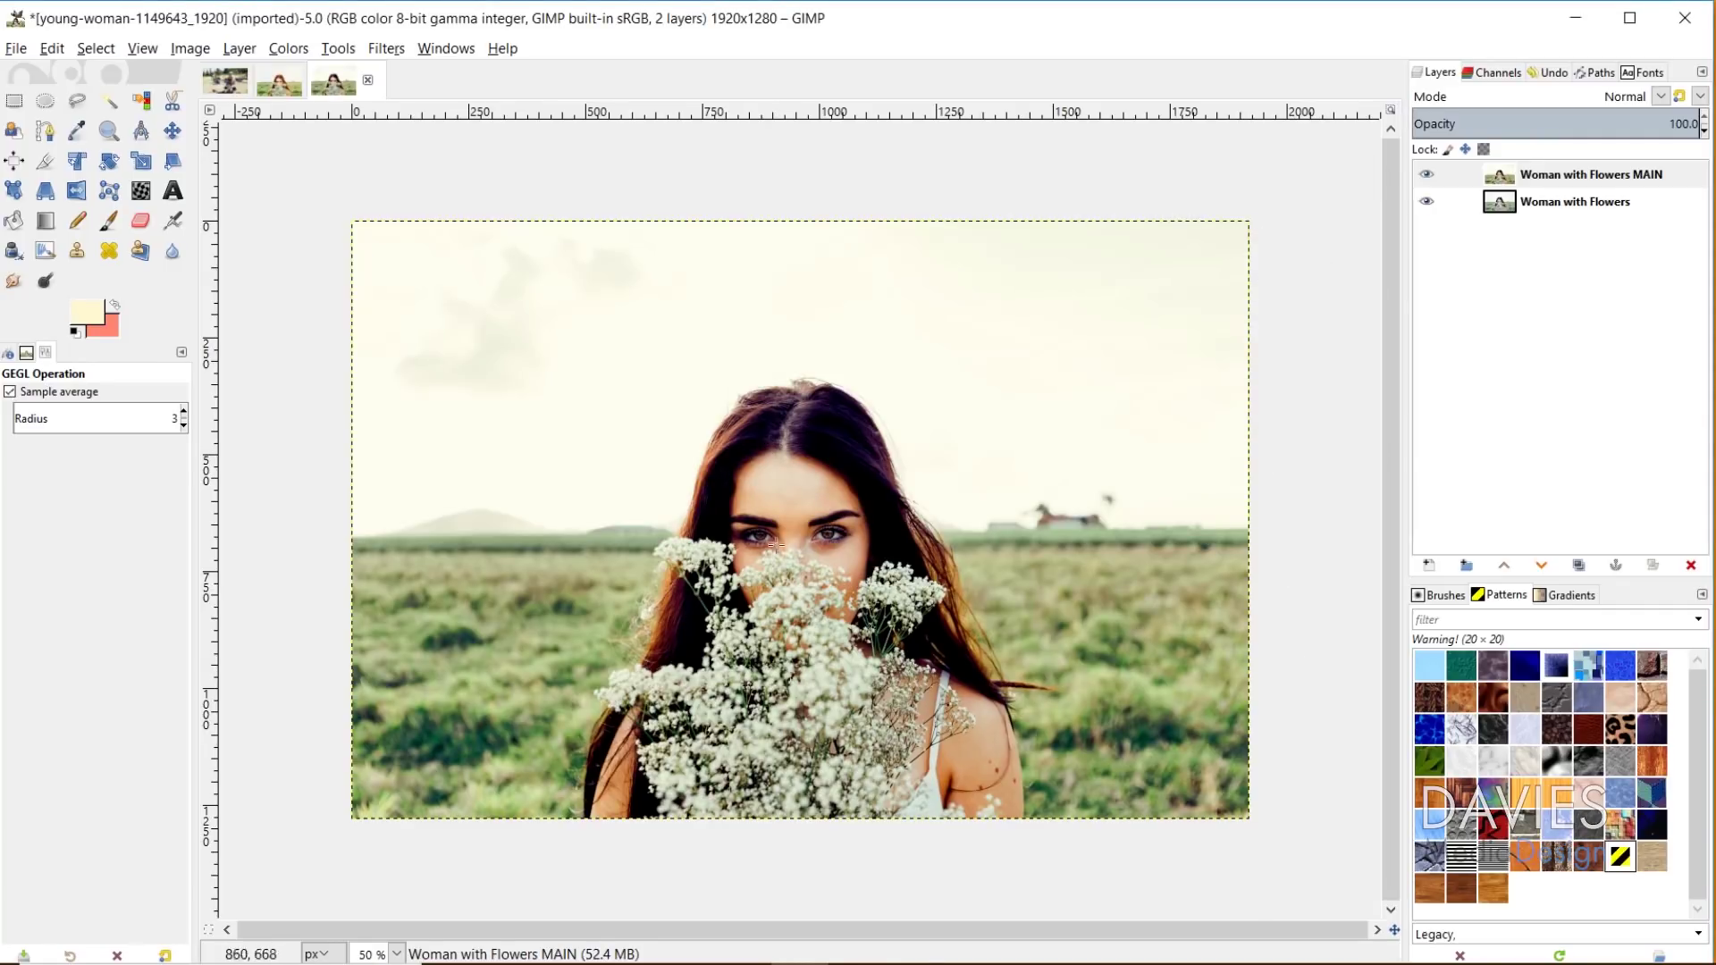
- Boost the MAIN layer's colors with Saturation by trying several strengths, settling on a scale of 1.127, and applying
click(289, 48)
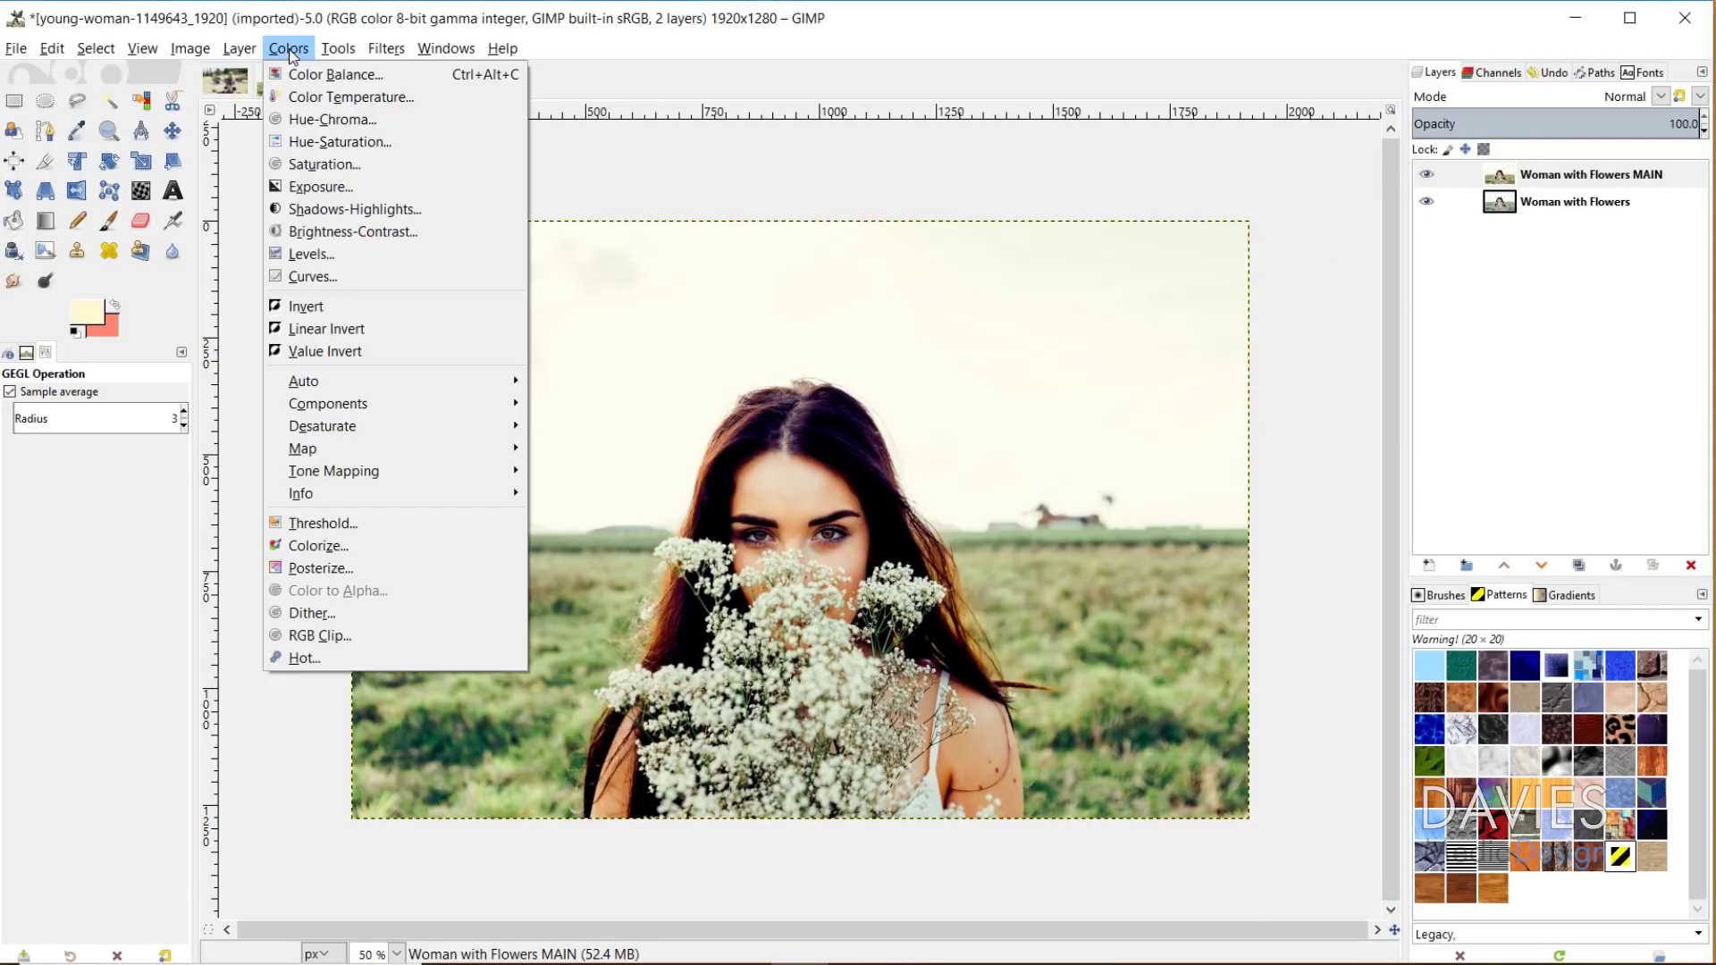
click(323, 164)
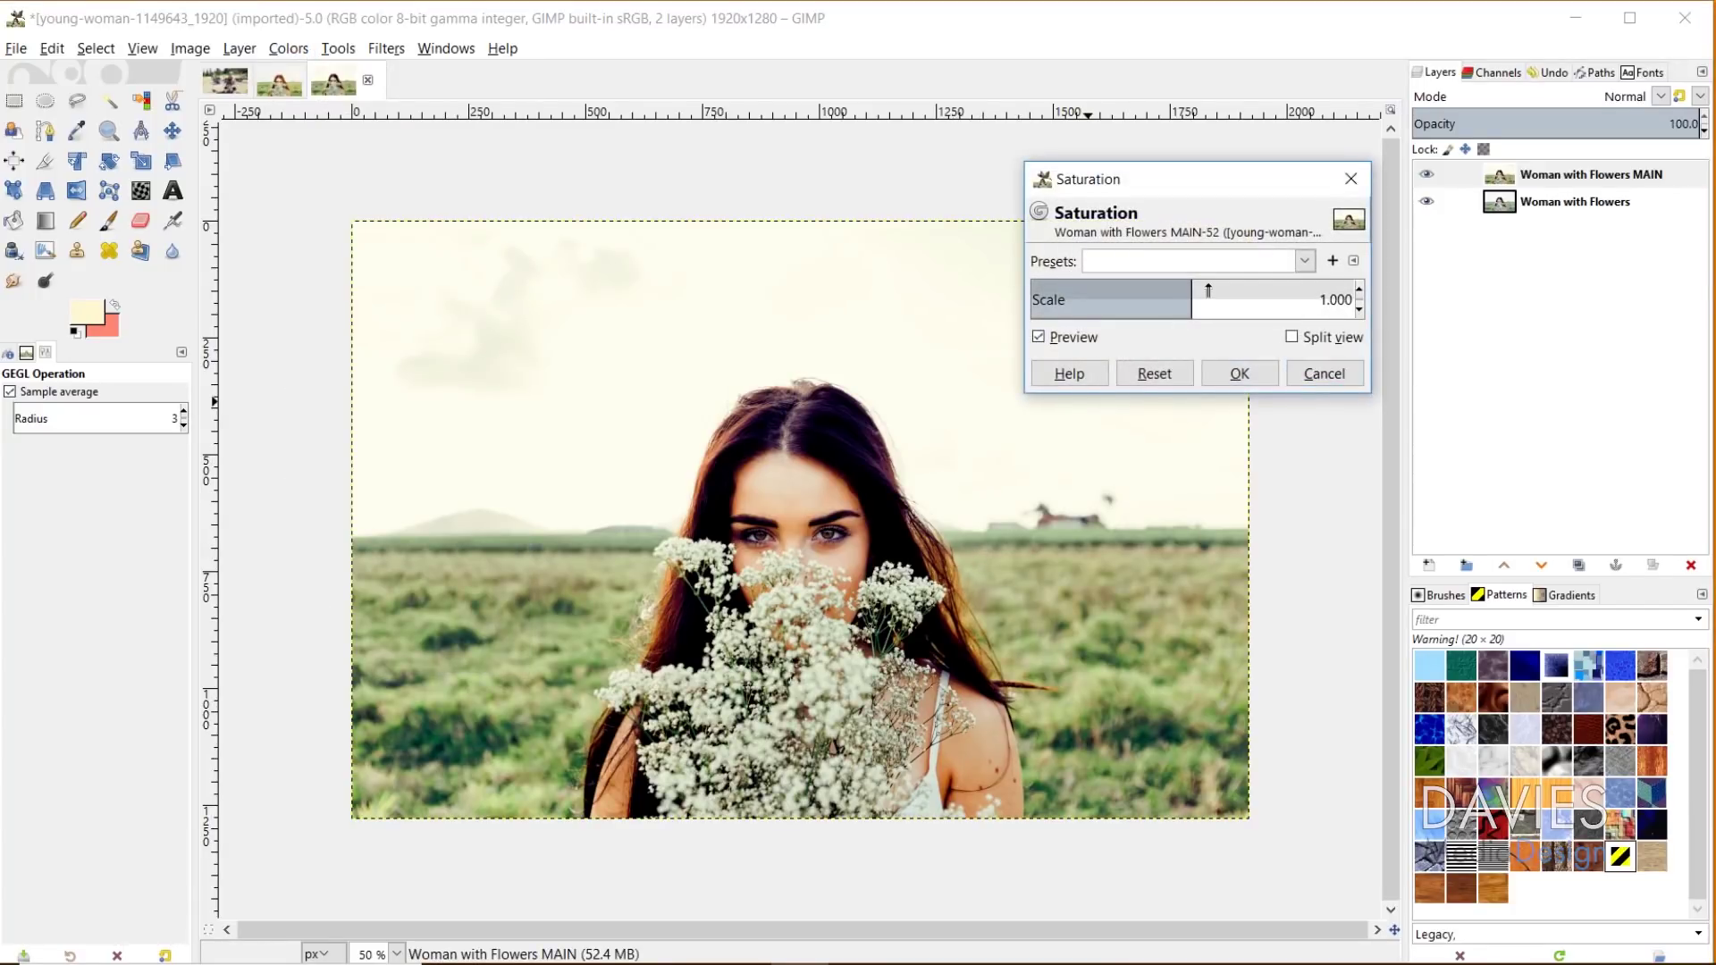
click(1196, 289)
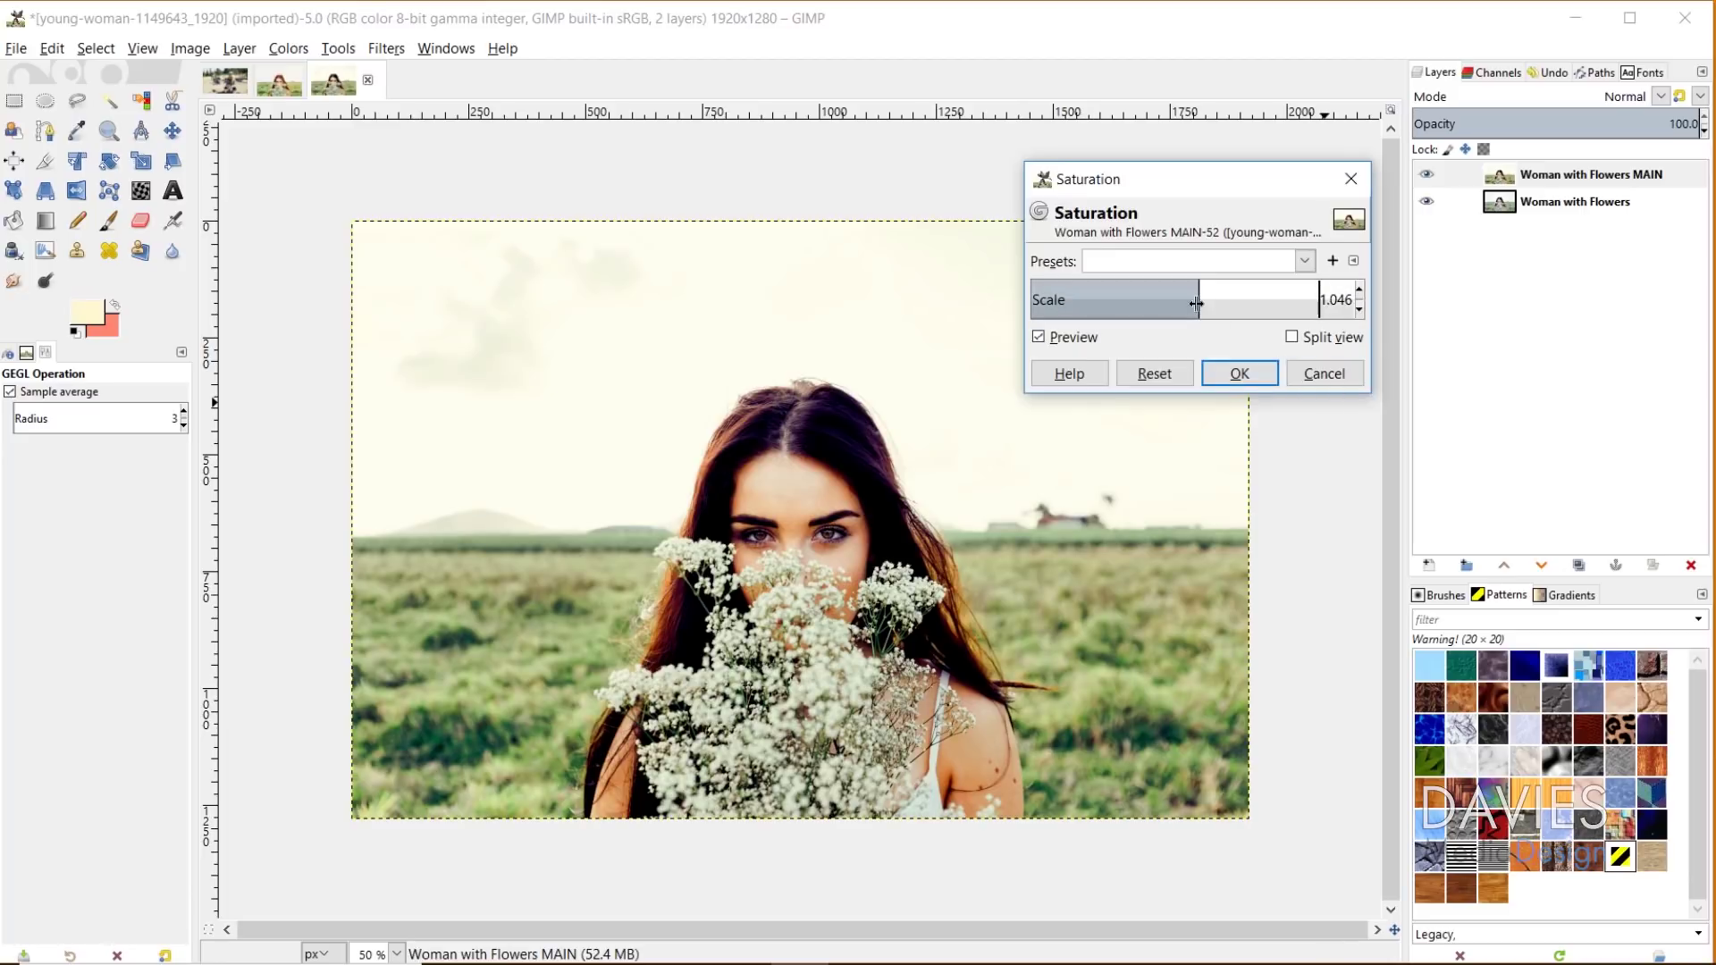
click(1203, 291)
click(1208, 291)
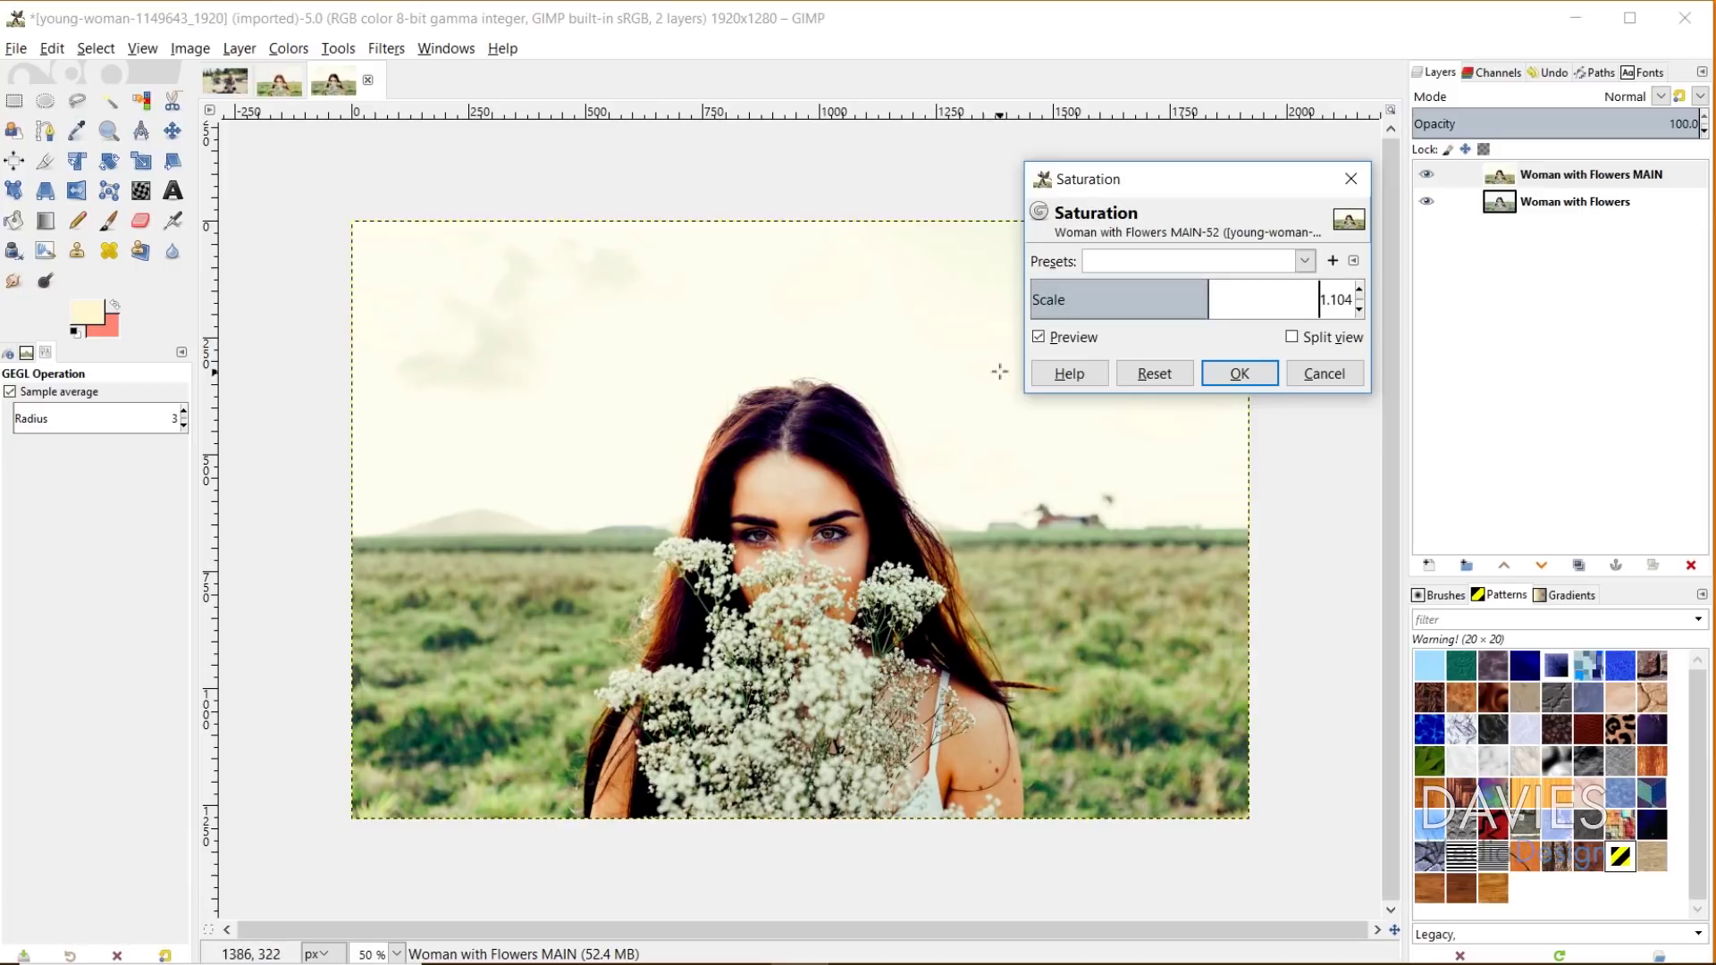
click(1223, 292)
click(1223, 292)
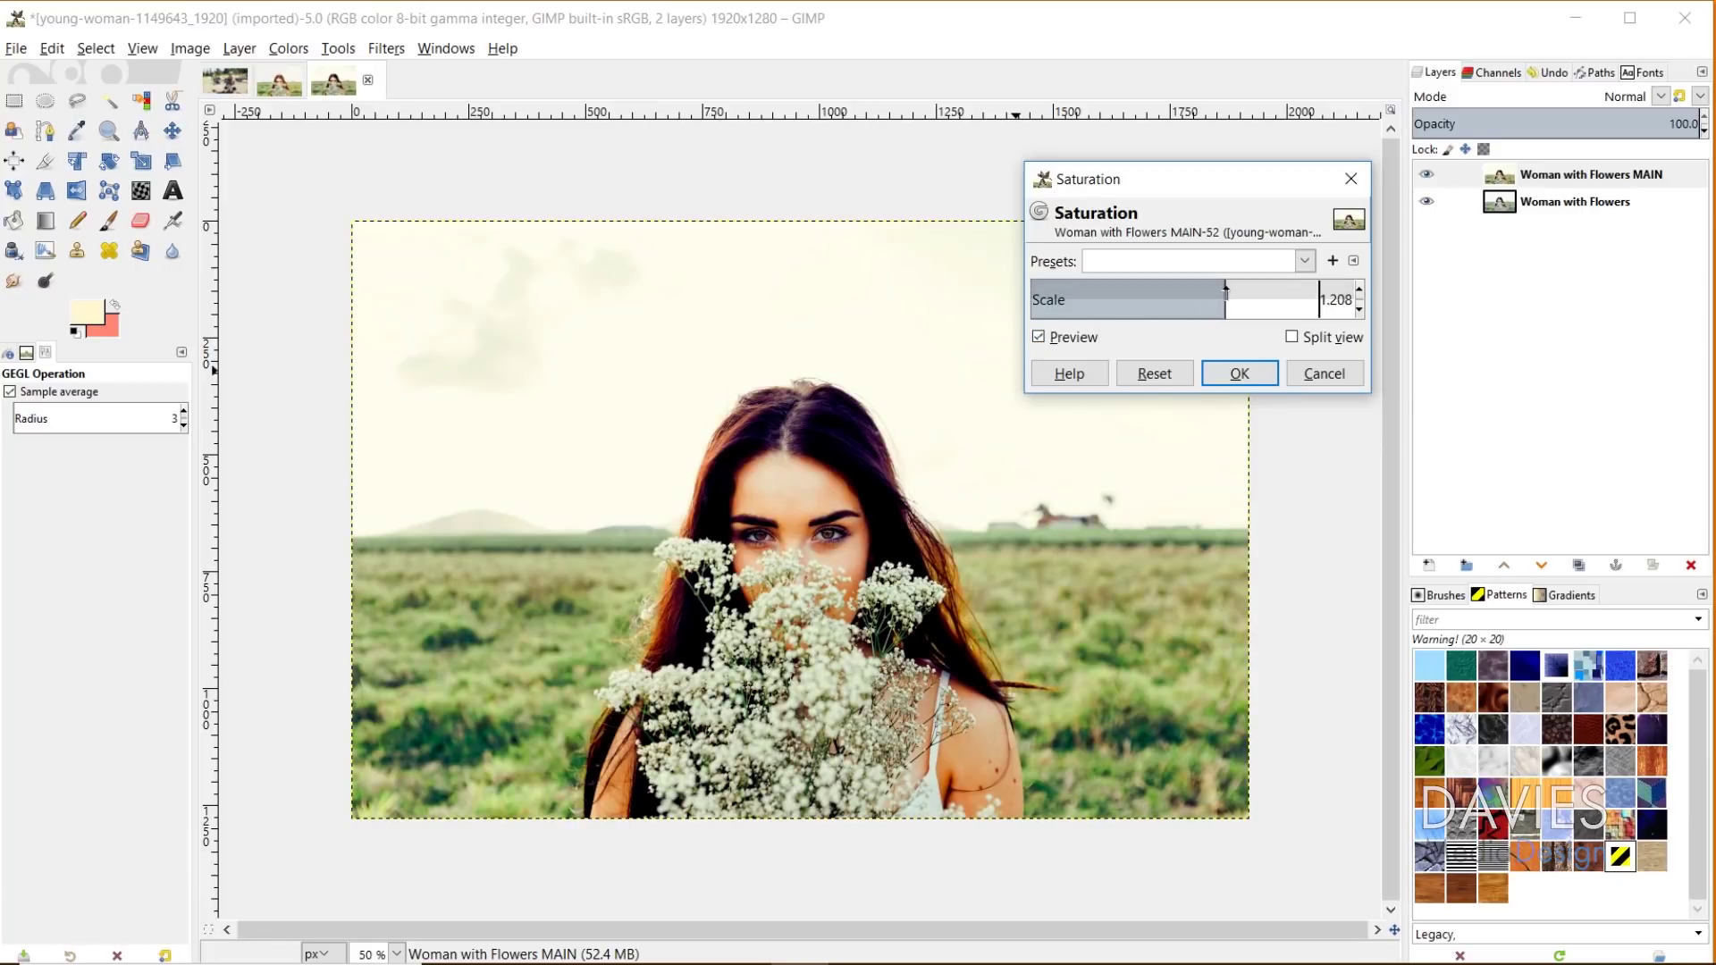
drag(1225, 292, 1212, 300)
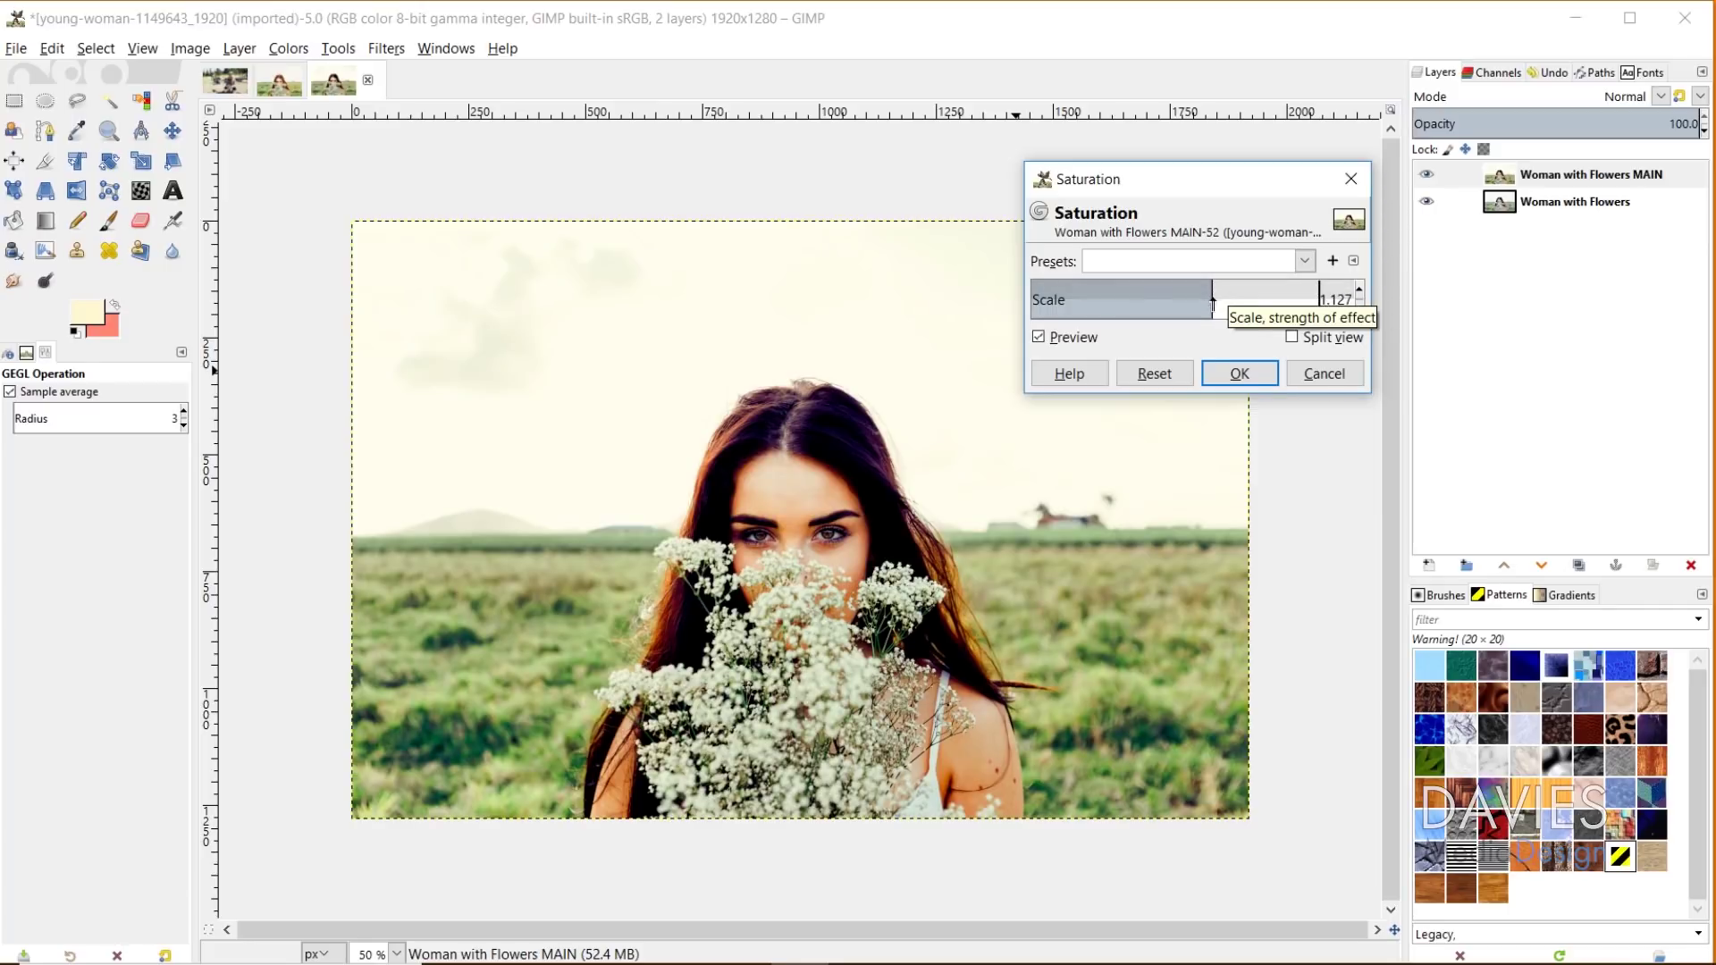
click(1241, 374)
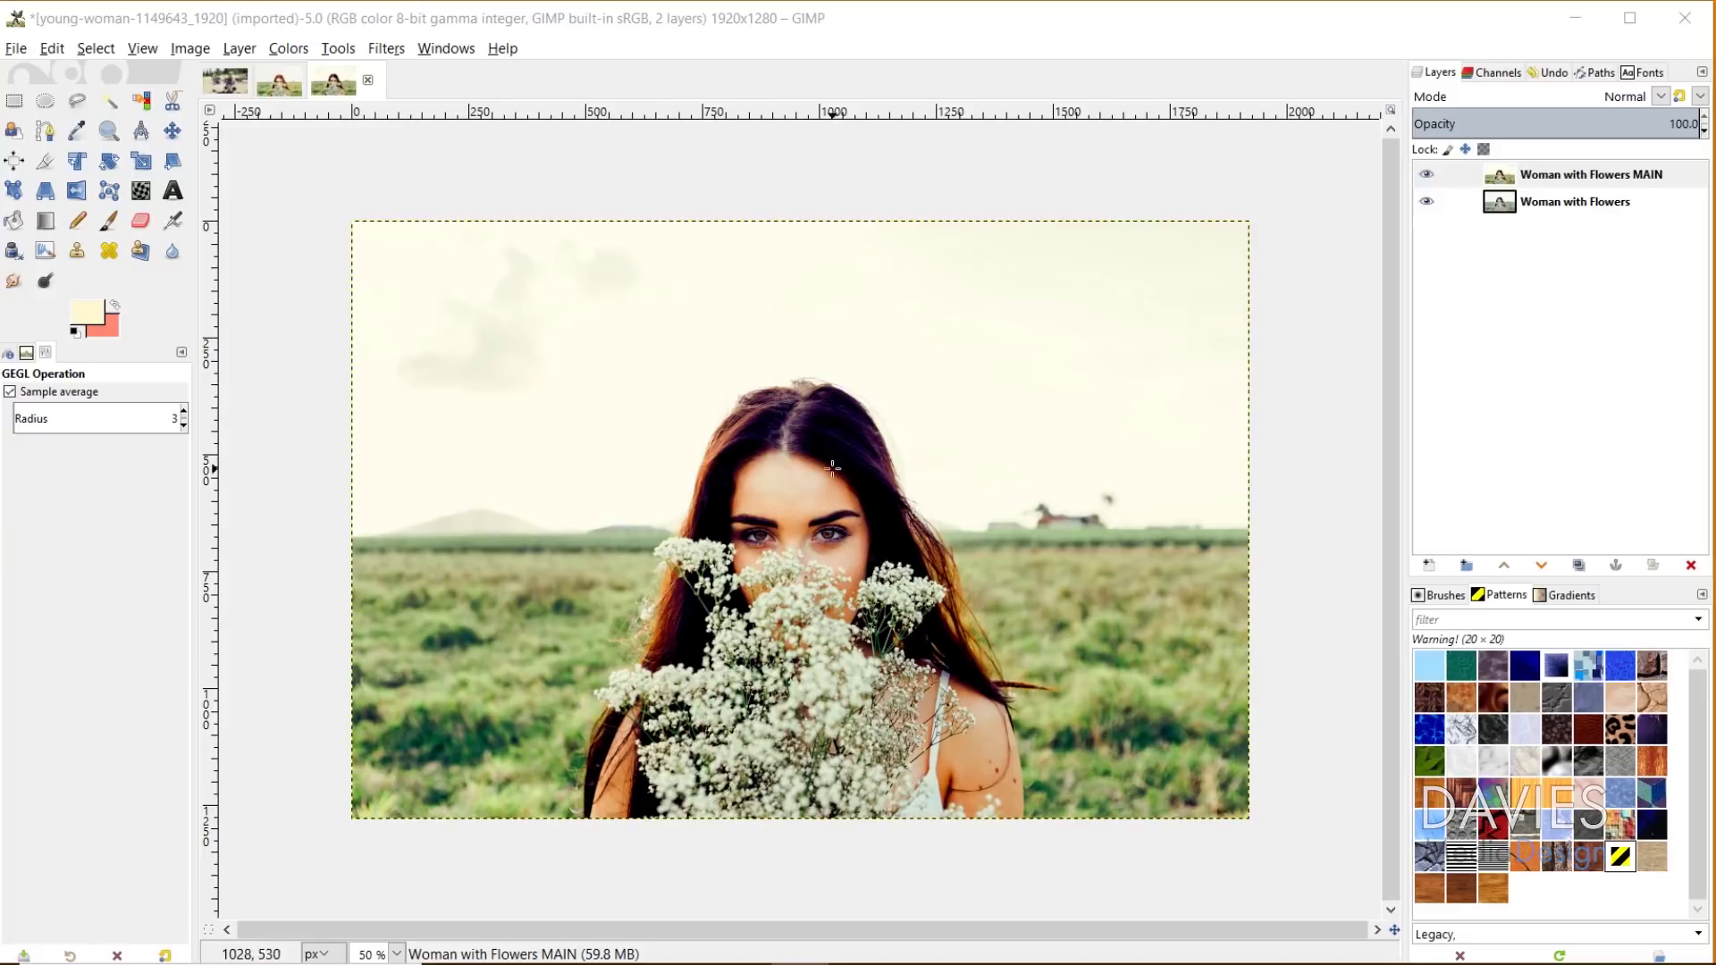
- Open the Shadows-Highlights adjustment for the MAIN layer
click(290, 50)
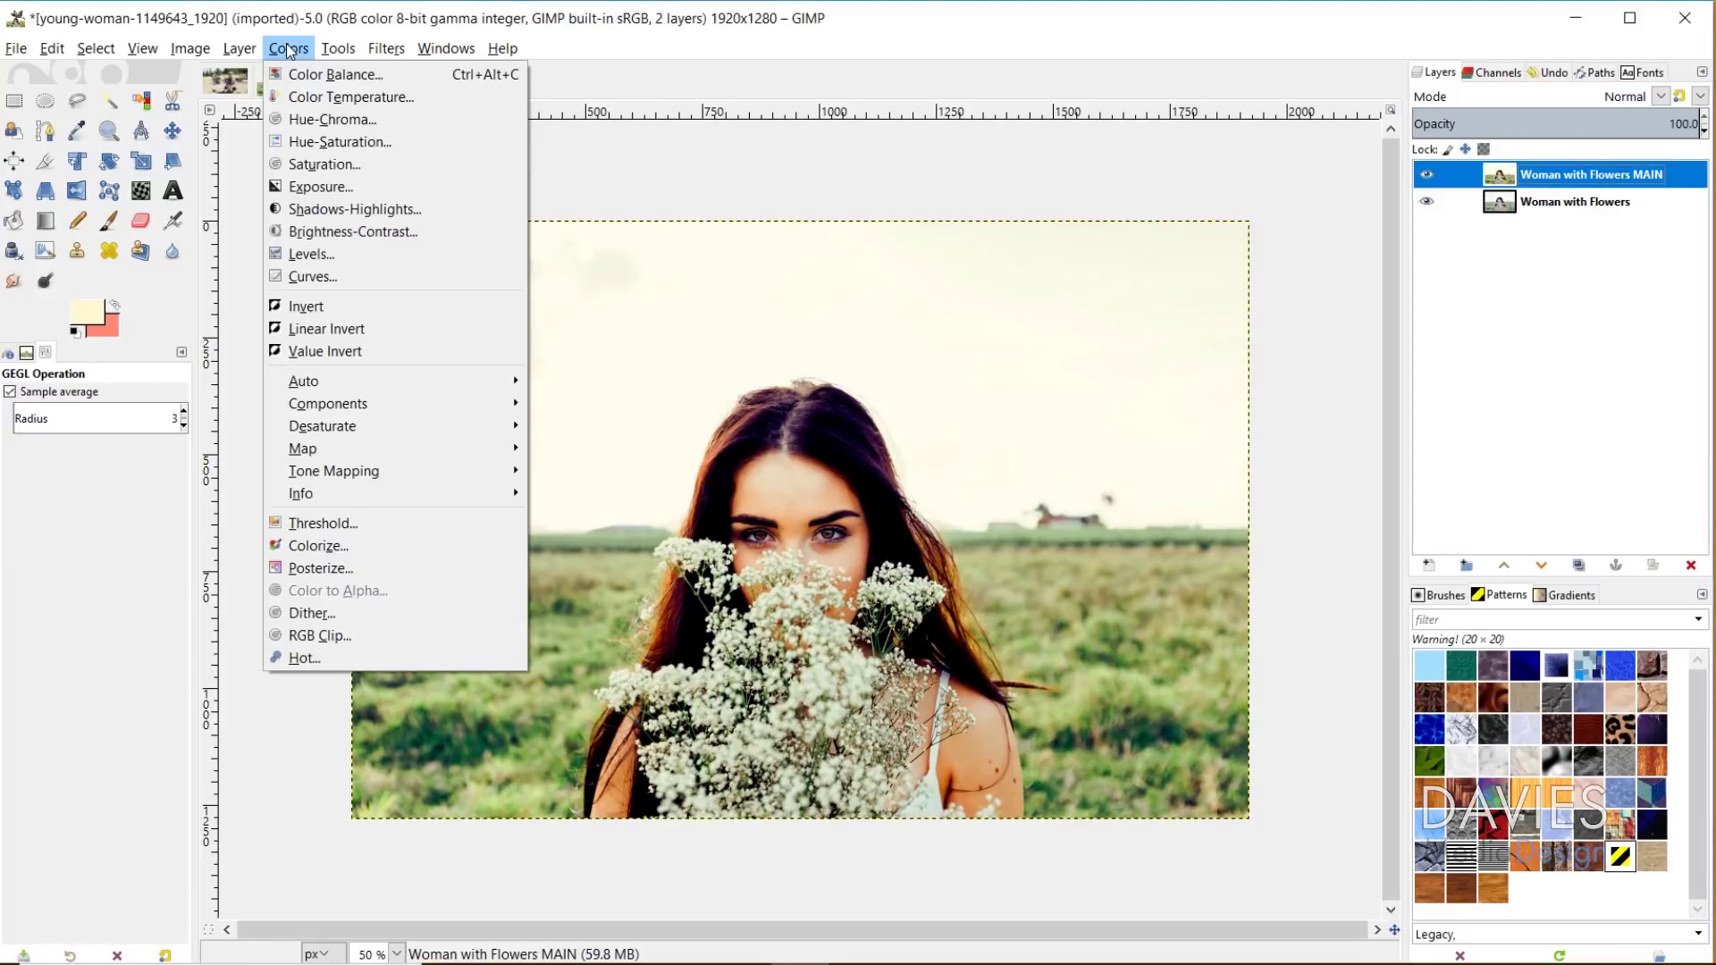
click(353, 209)
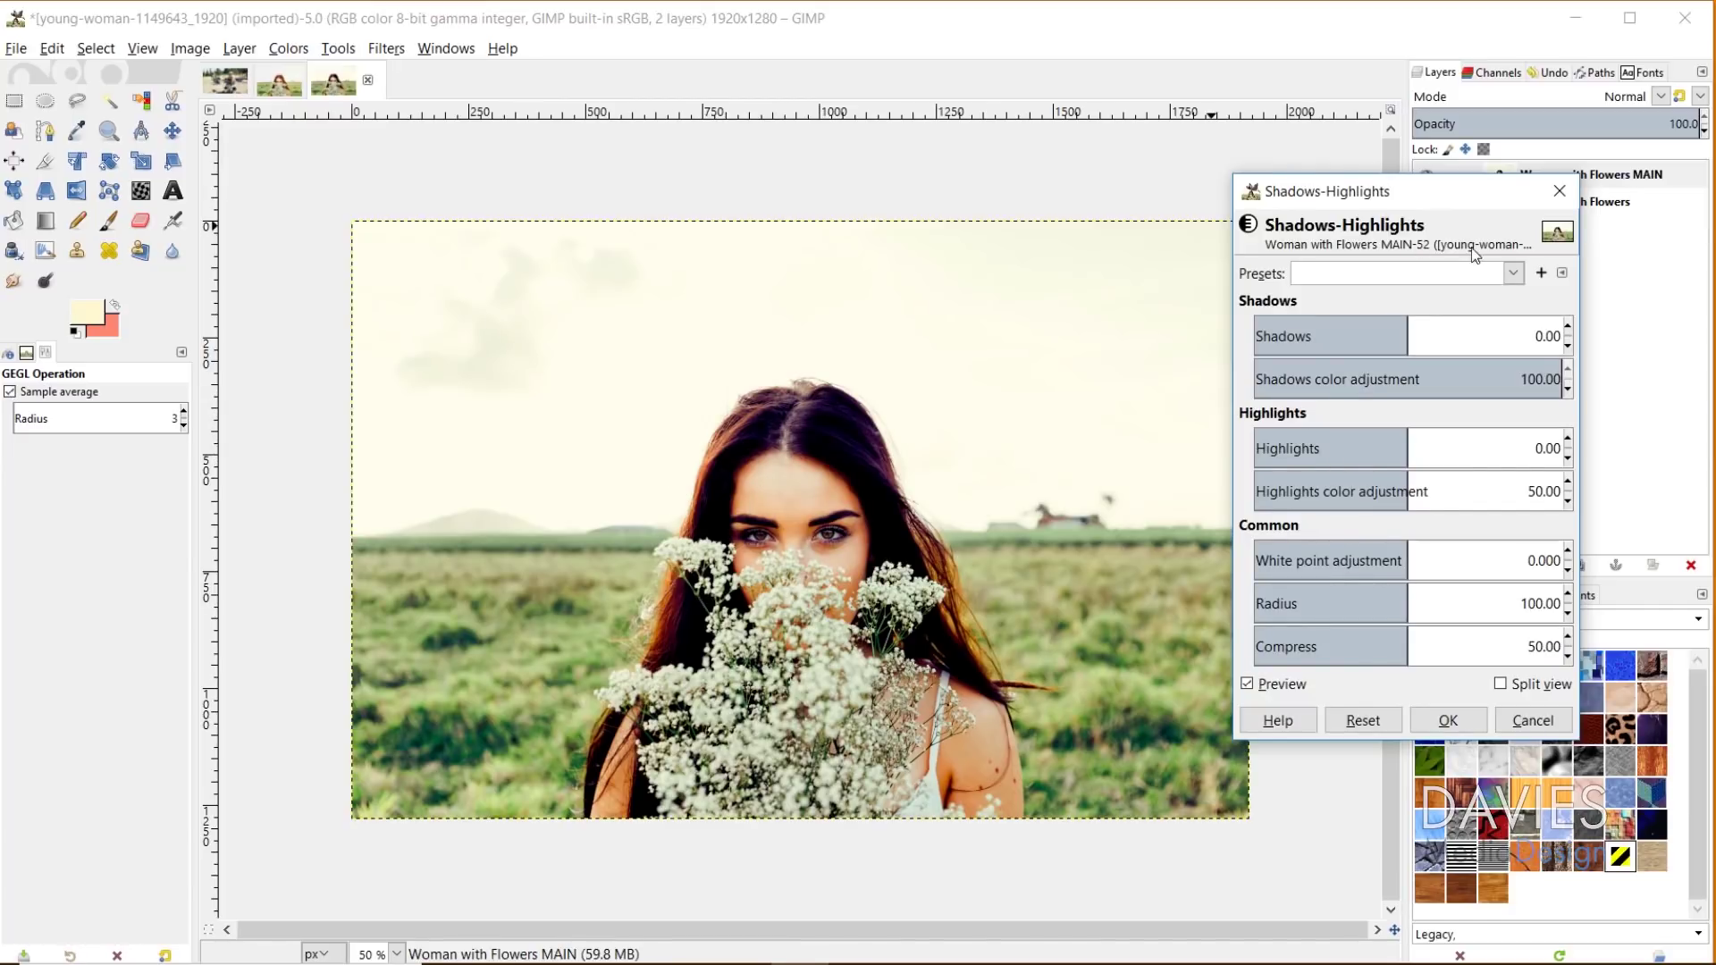
drag(1491, 324, 1507, 324)
scroll(1544, 327, down, 10)
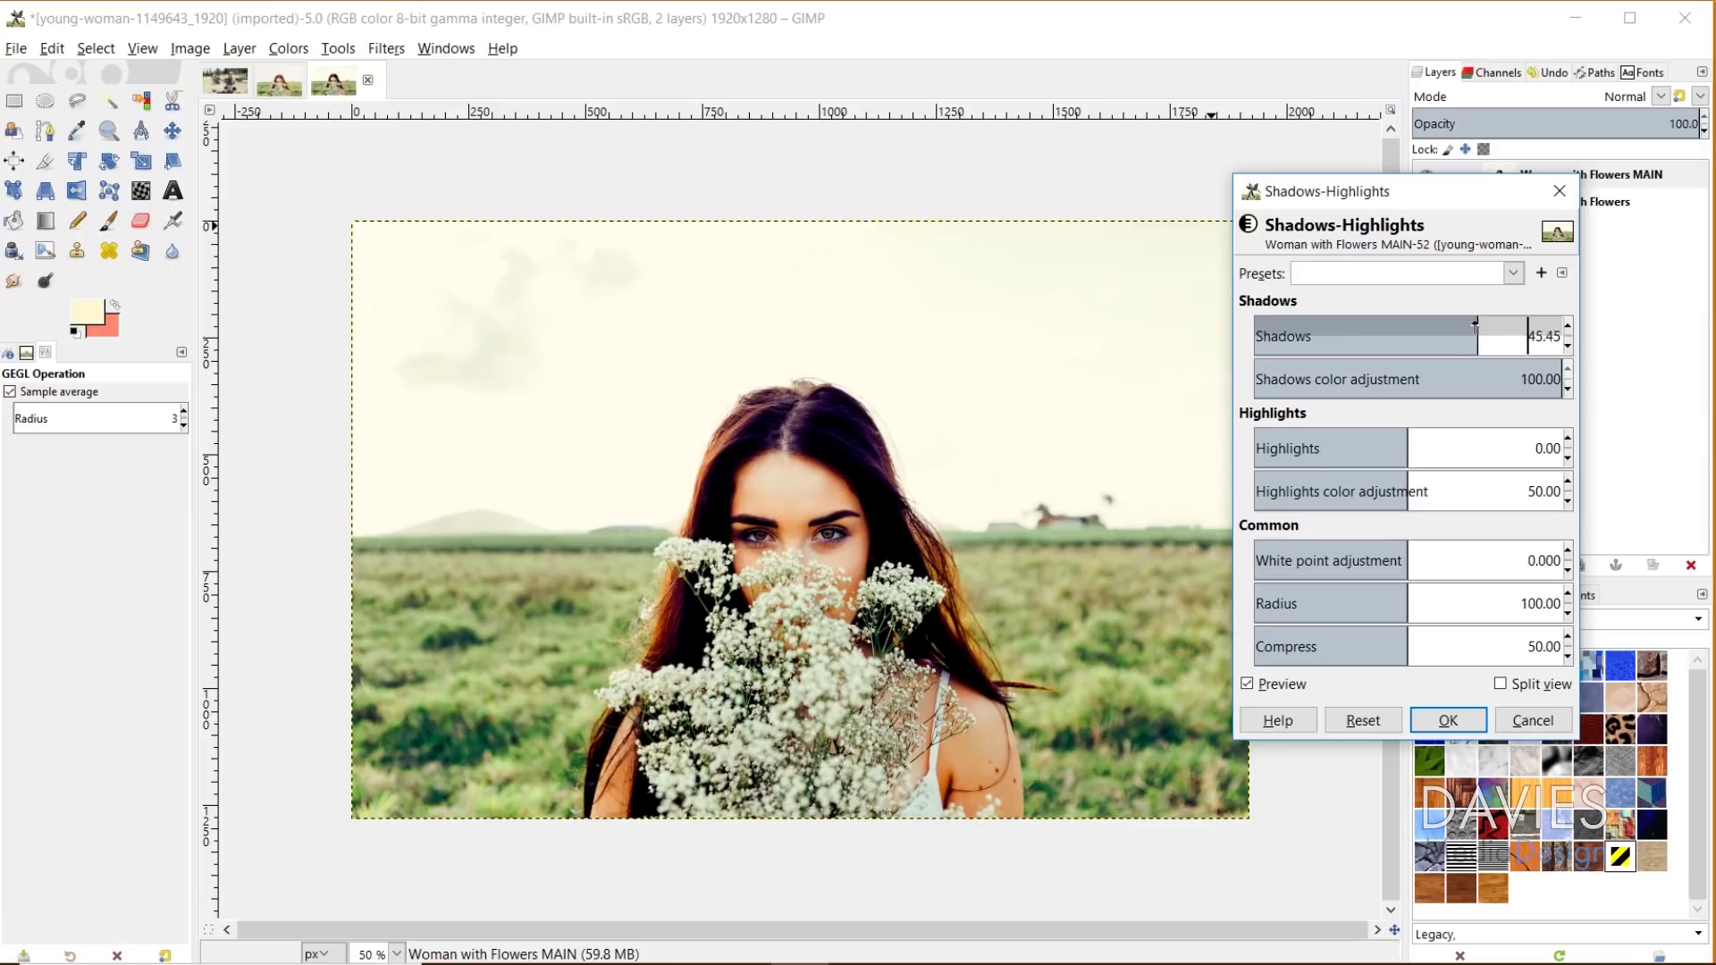
double_click(1544, 327)
text(0)
key(Return)
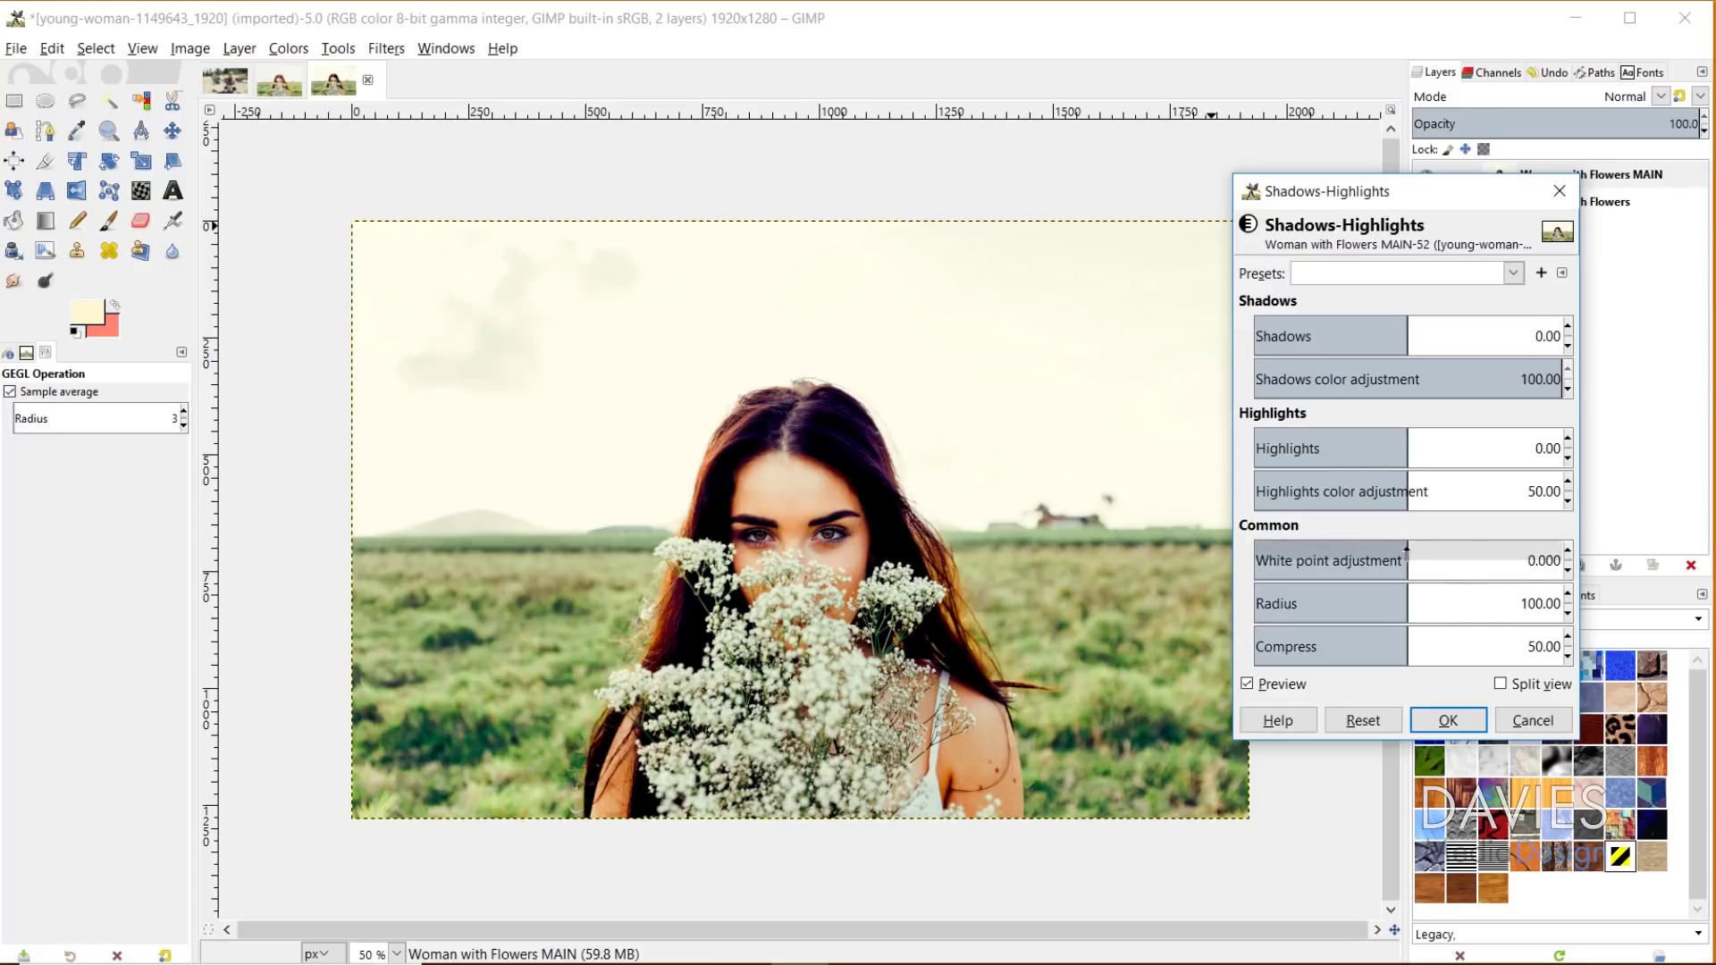
- Raise the white point adjustment to about 5.03 in Shadows-Highlights, compare in split view, and apply
drag(1408, 550, 1490, 549)
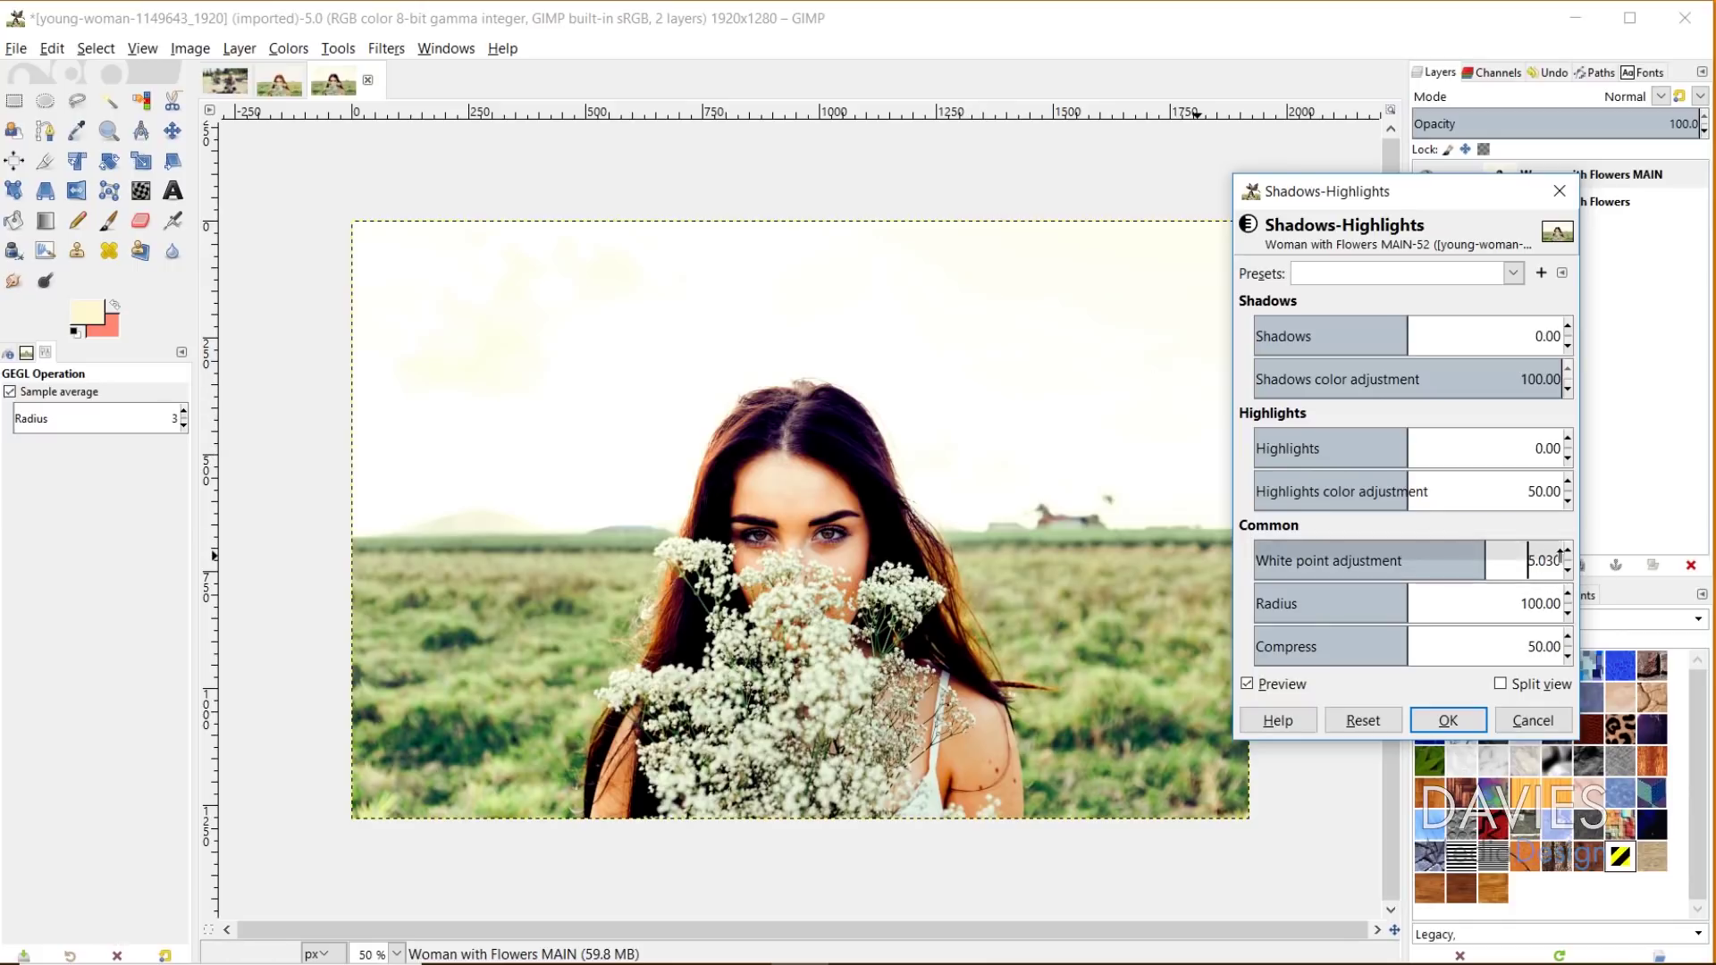
click(1501, 685)
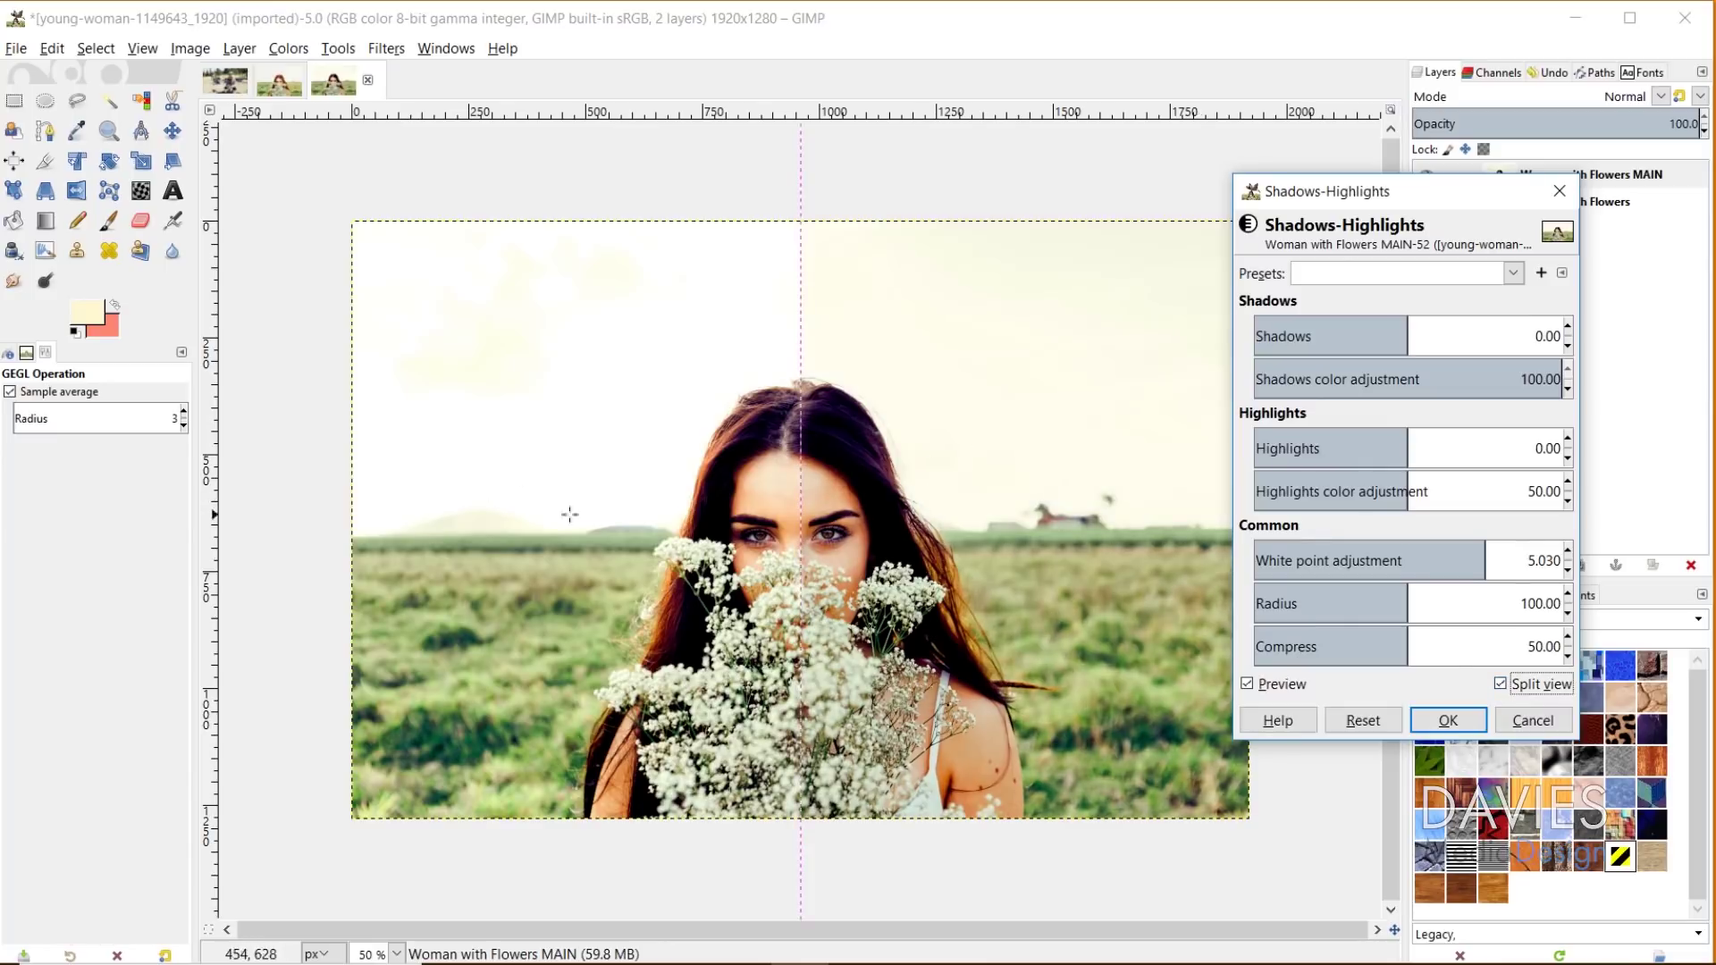
click(1448, 720)
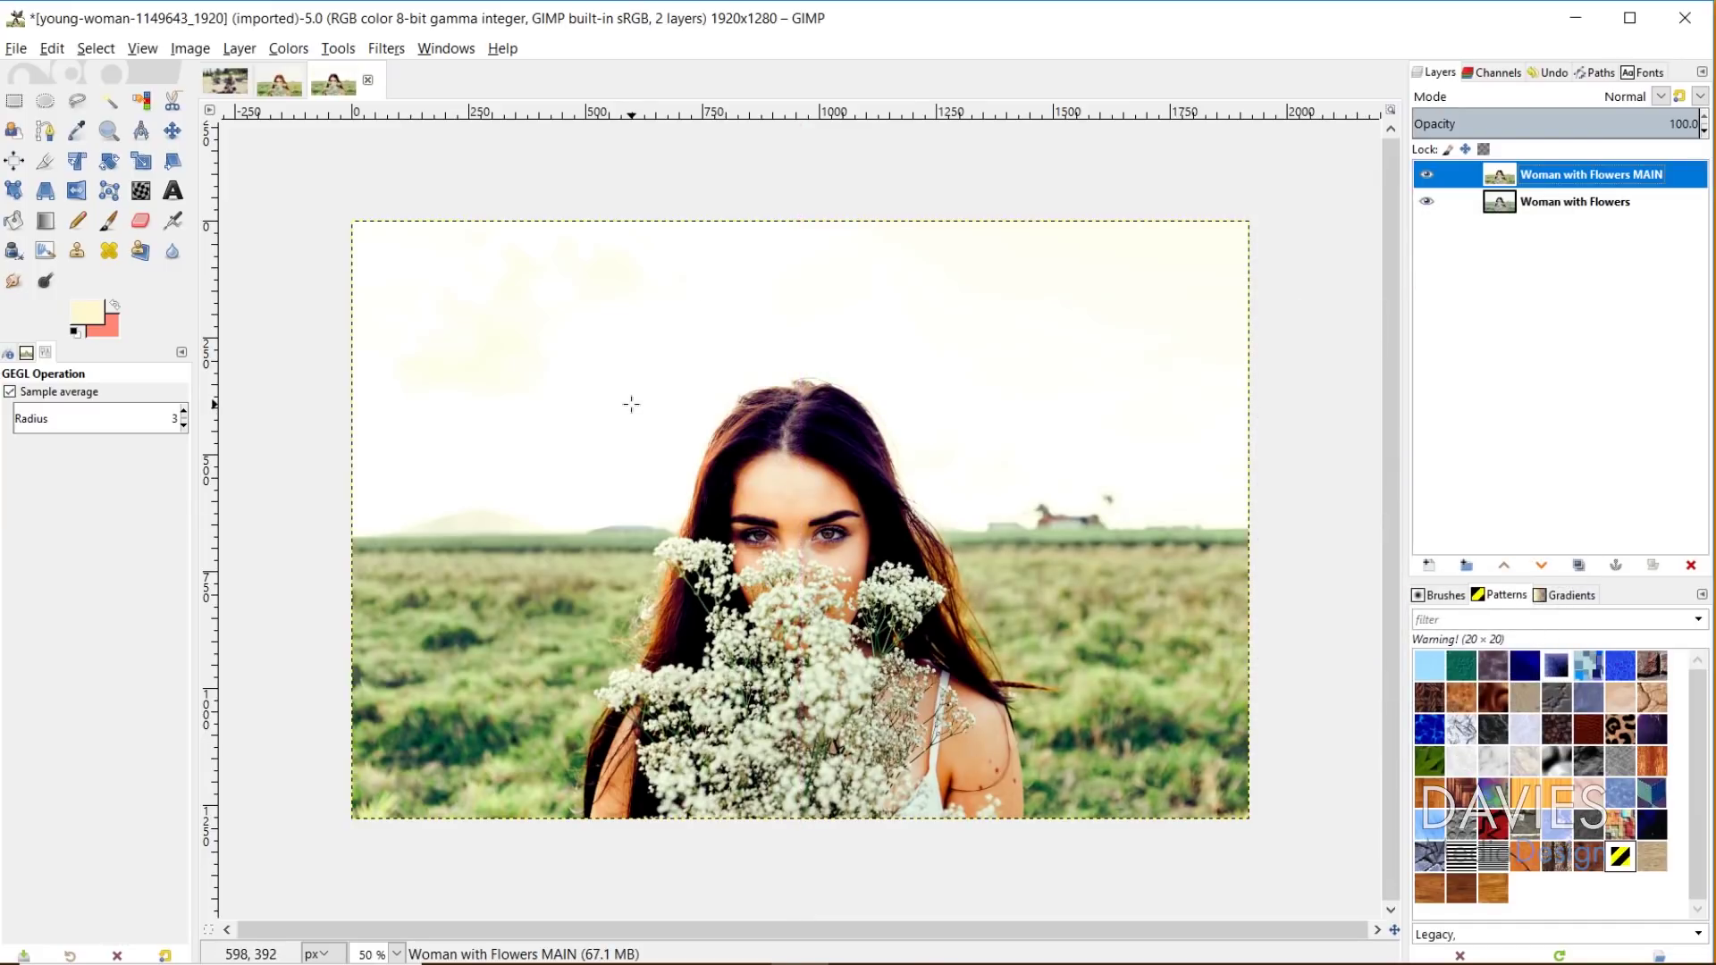
- Start Curves on the MAIN layer's Value channel, anchor a point at about x 217, y 211, and slightly lower the white endpoint
click(295, 49)
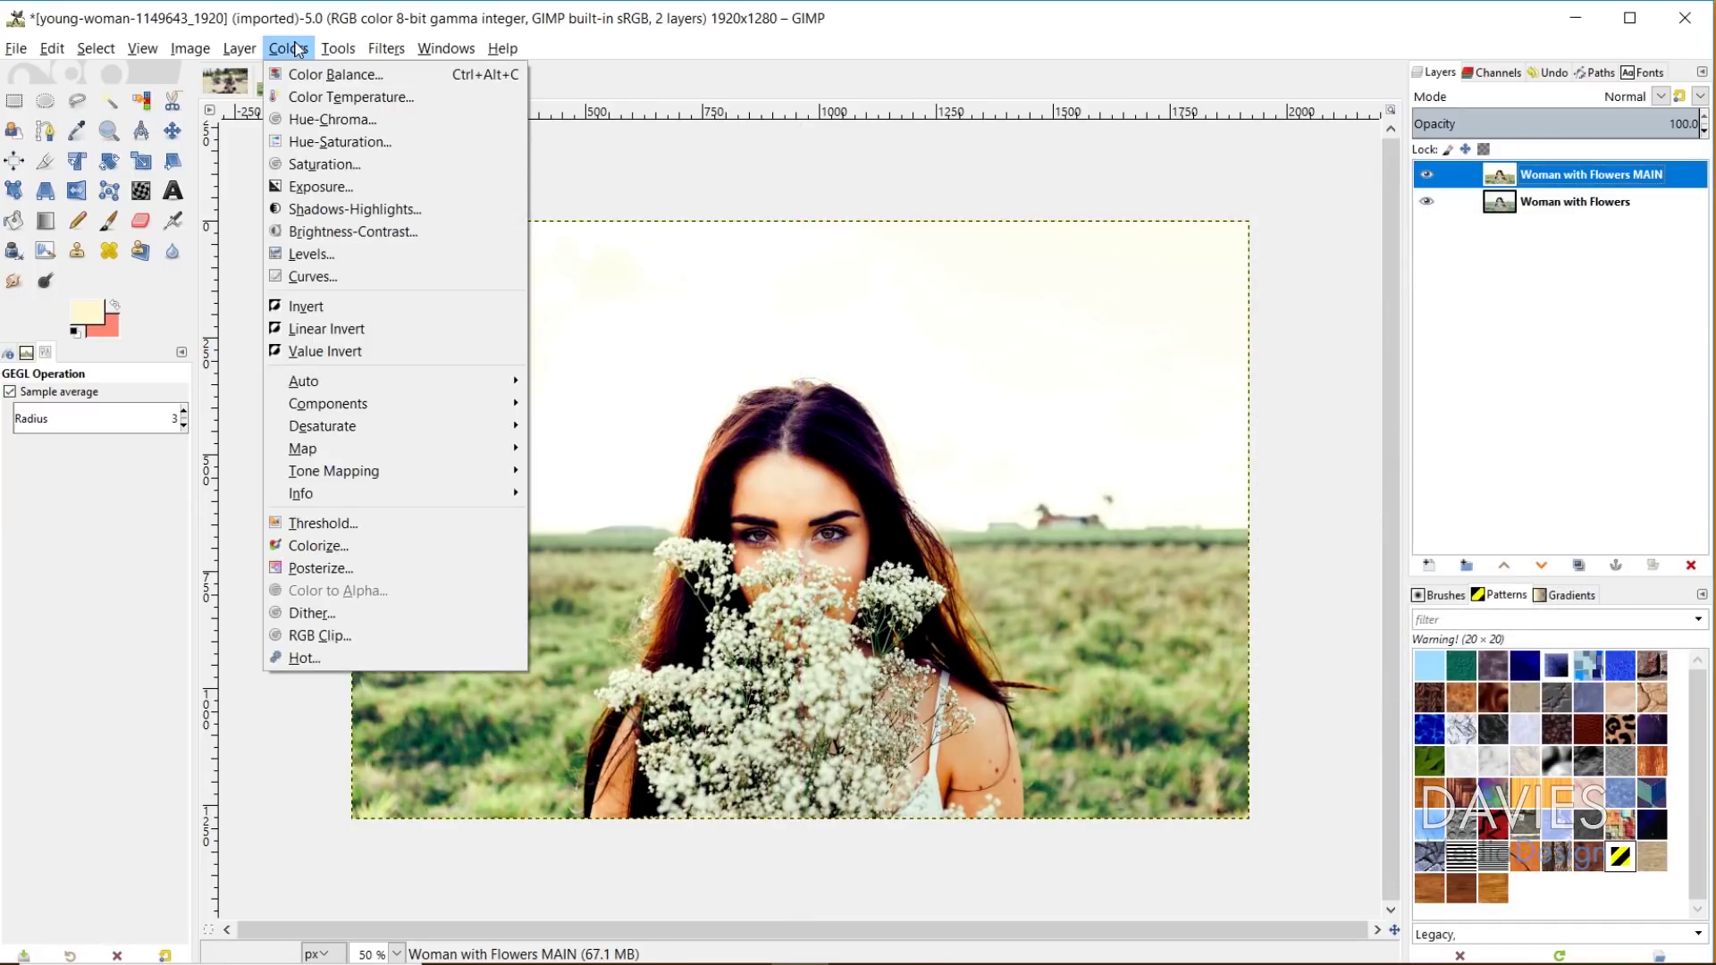
click(313, 276)
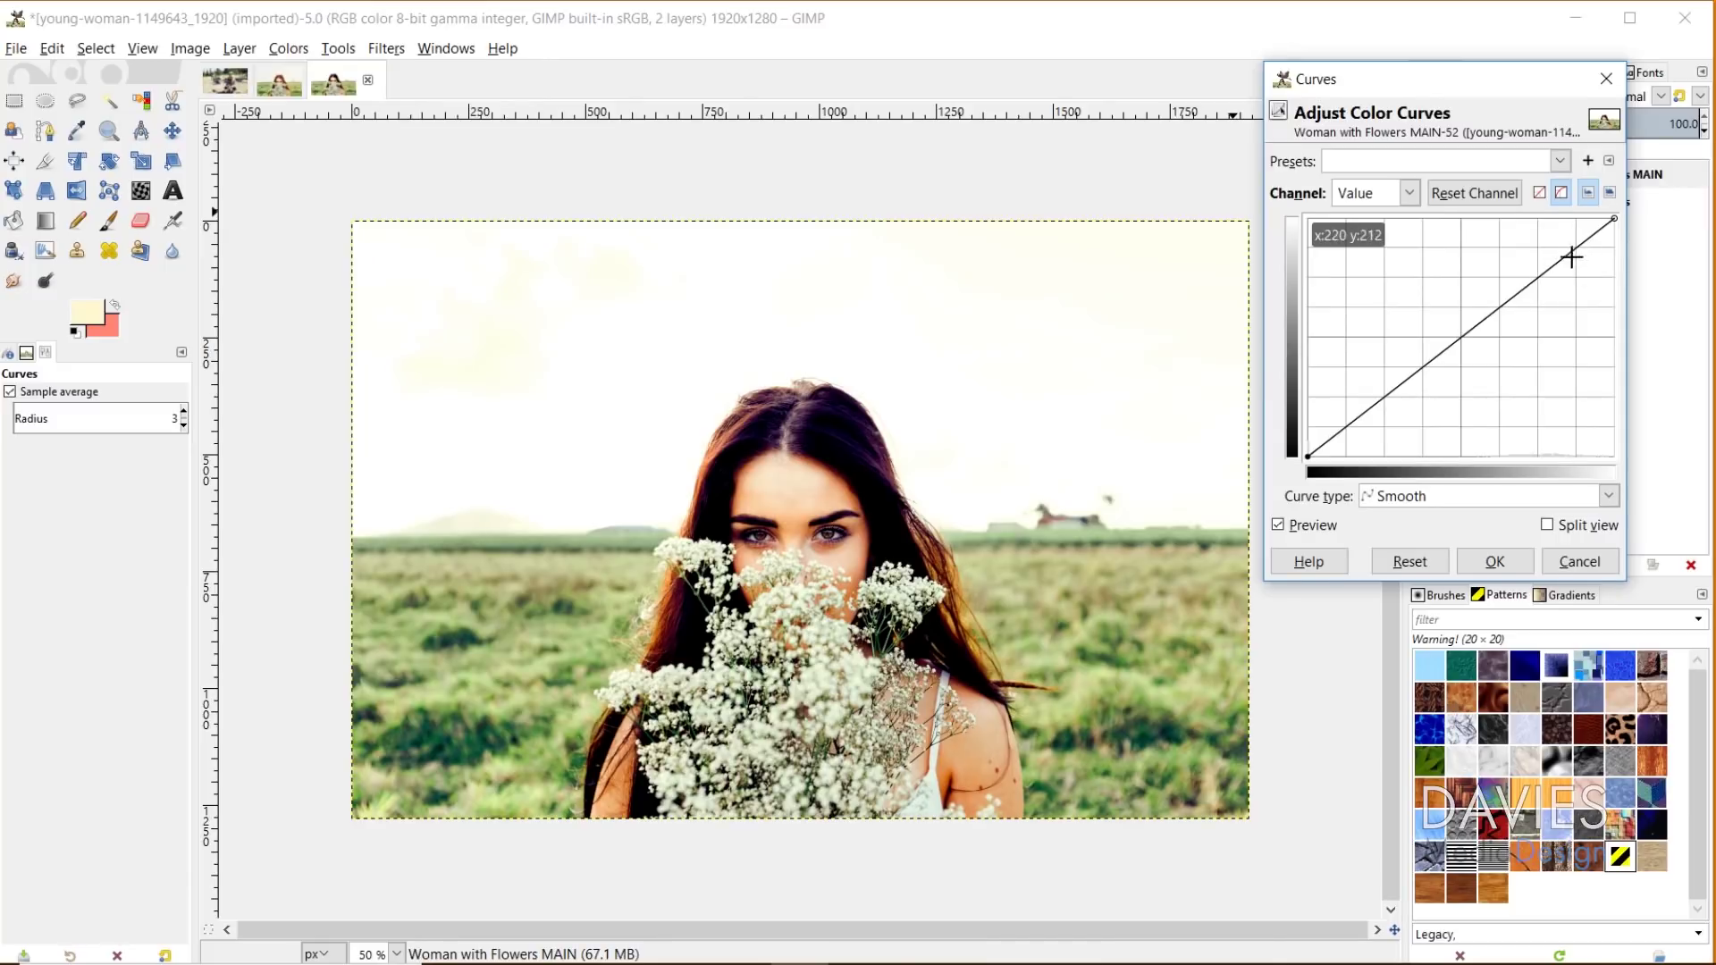
click(1564, 258)
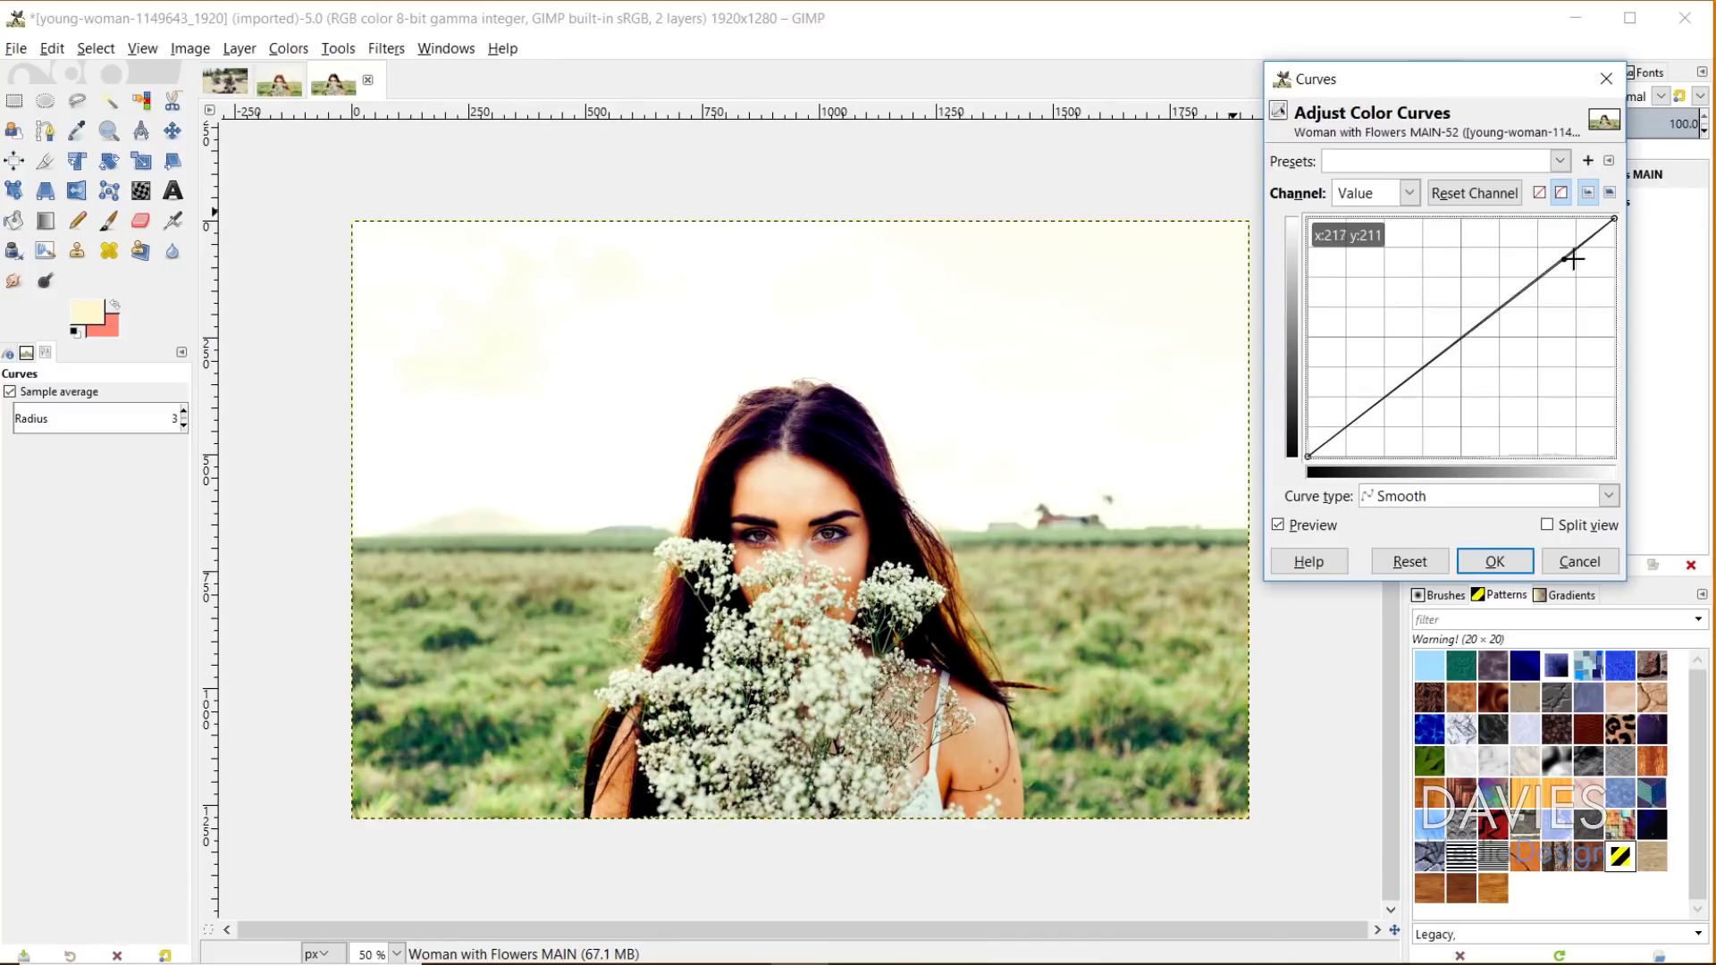
drag(1616, 218, 1635, 231)
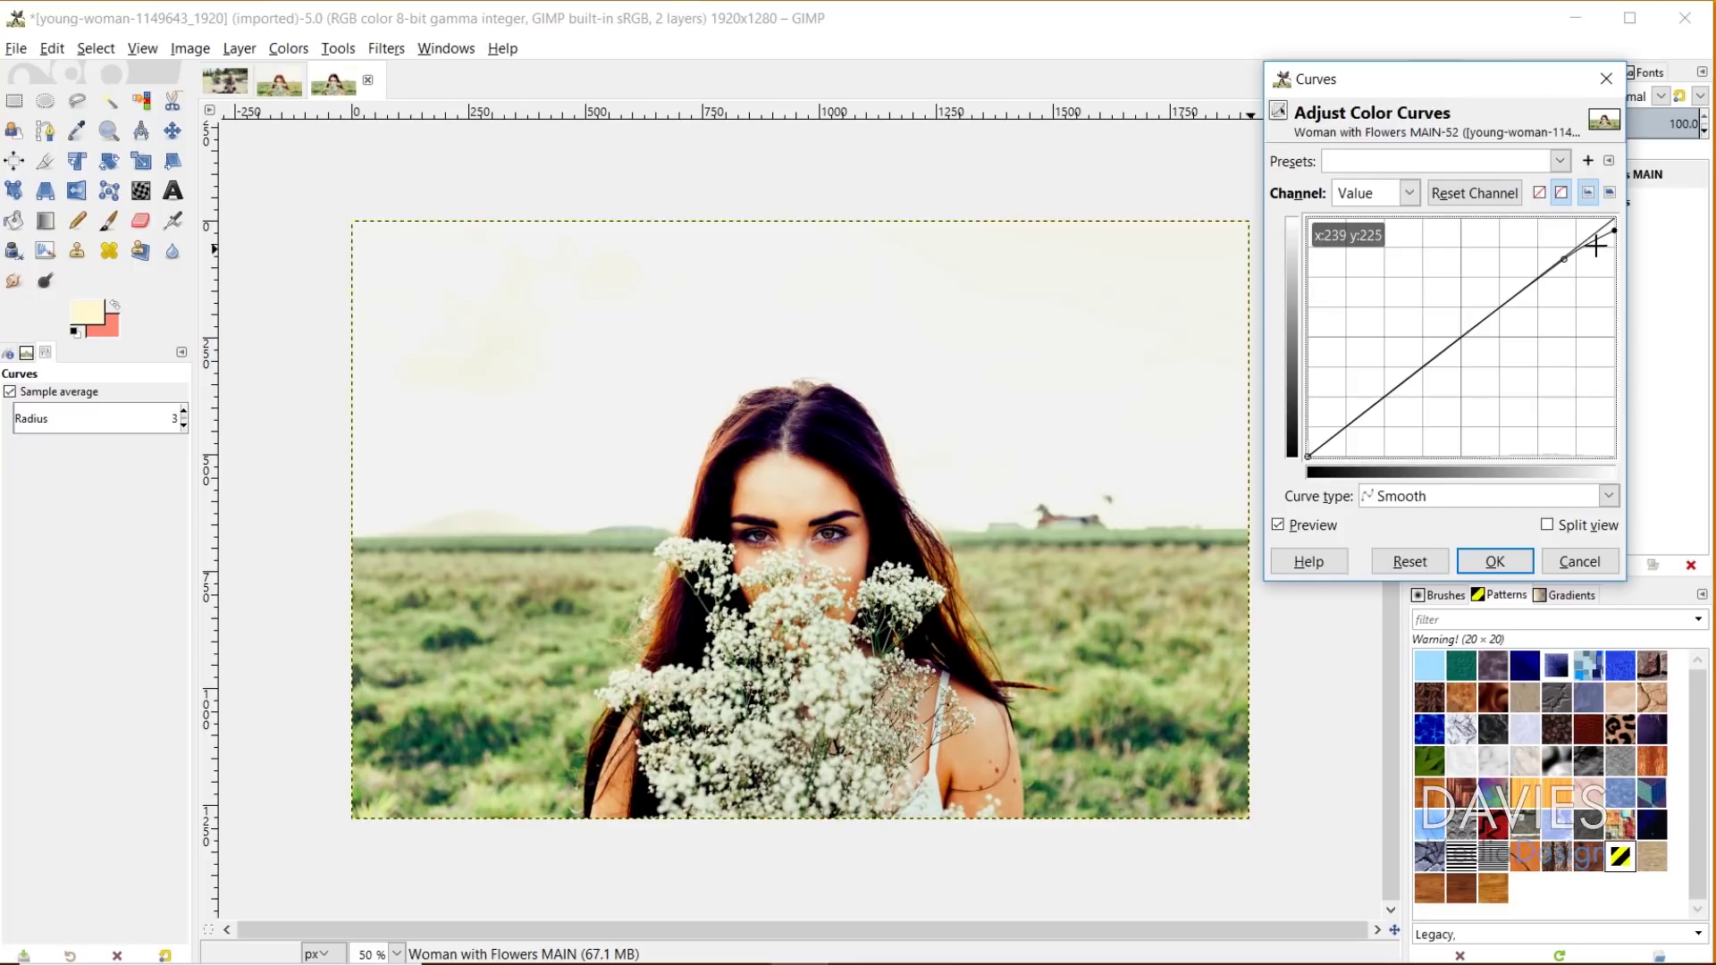
- Add a point just before the white endpoint of the Value curve, nudge it slightly, compare with the original, and apply Curves
drag(1595, 236, 1595, 235)
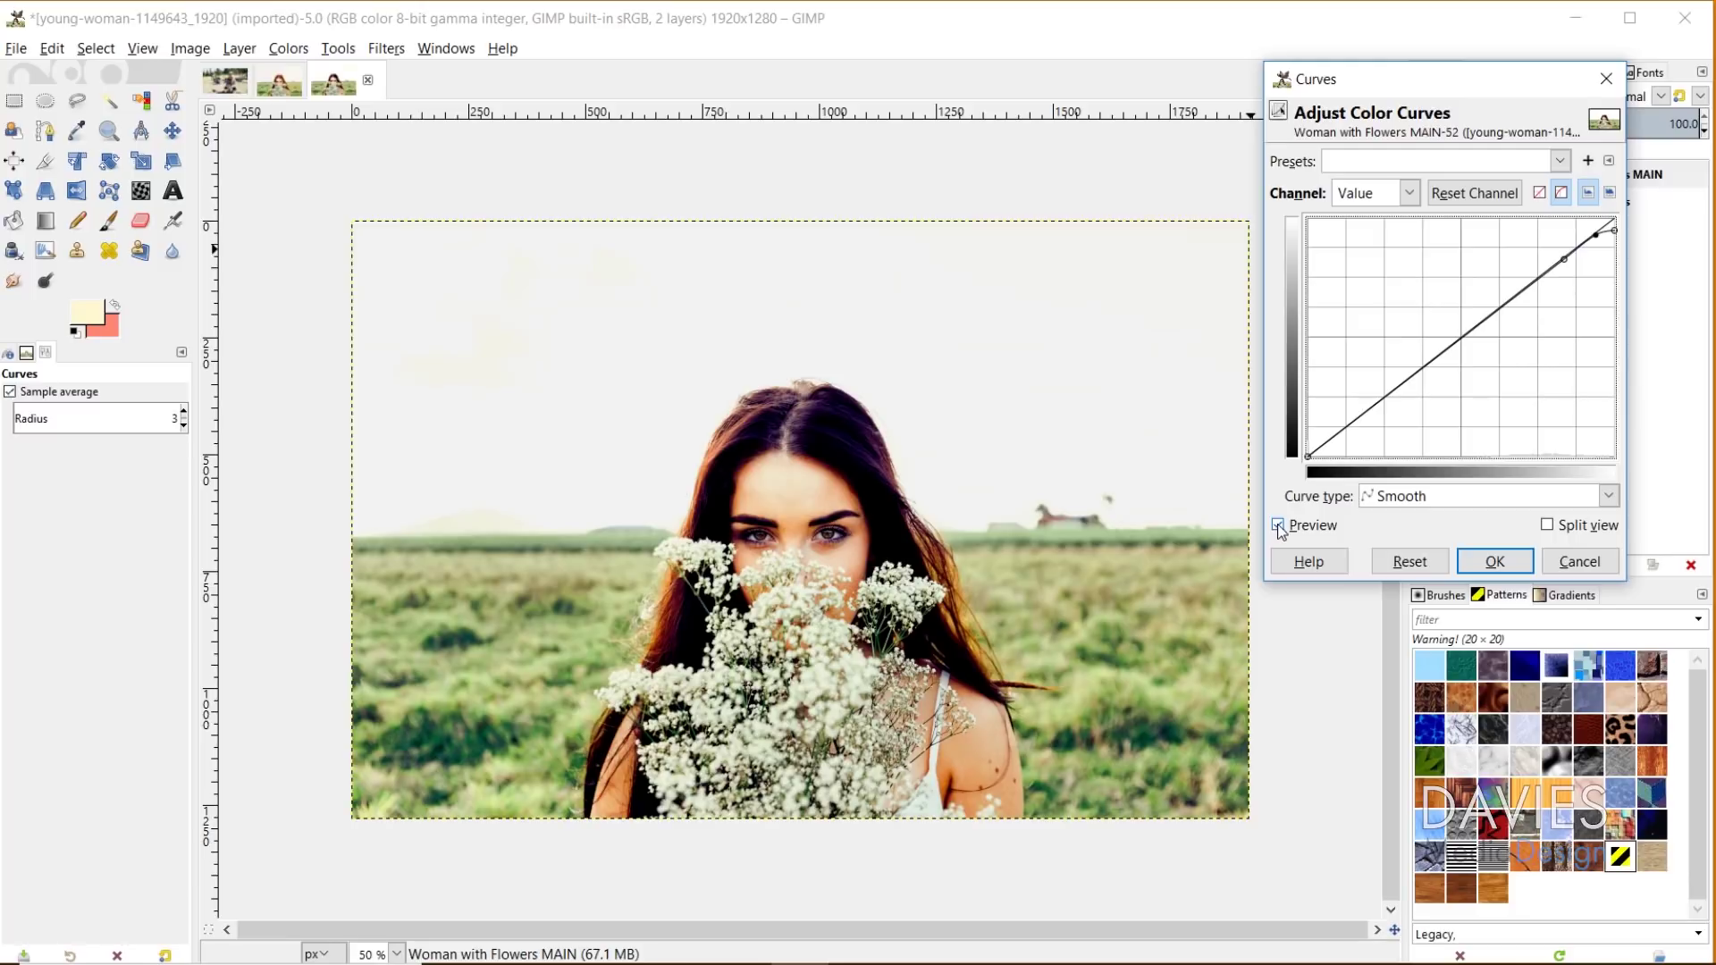
drag(1596, 236, 1598, 236)
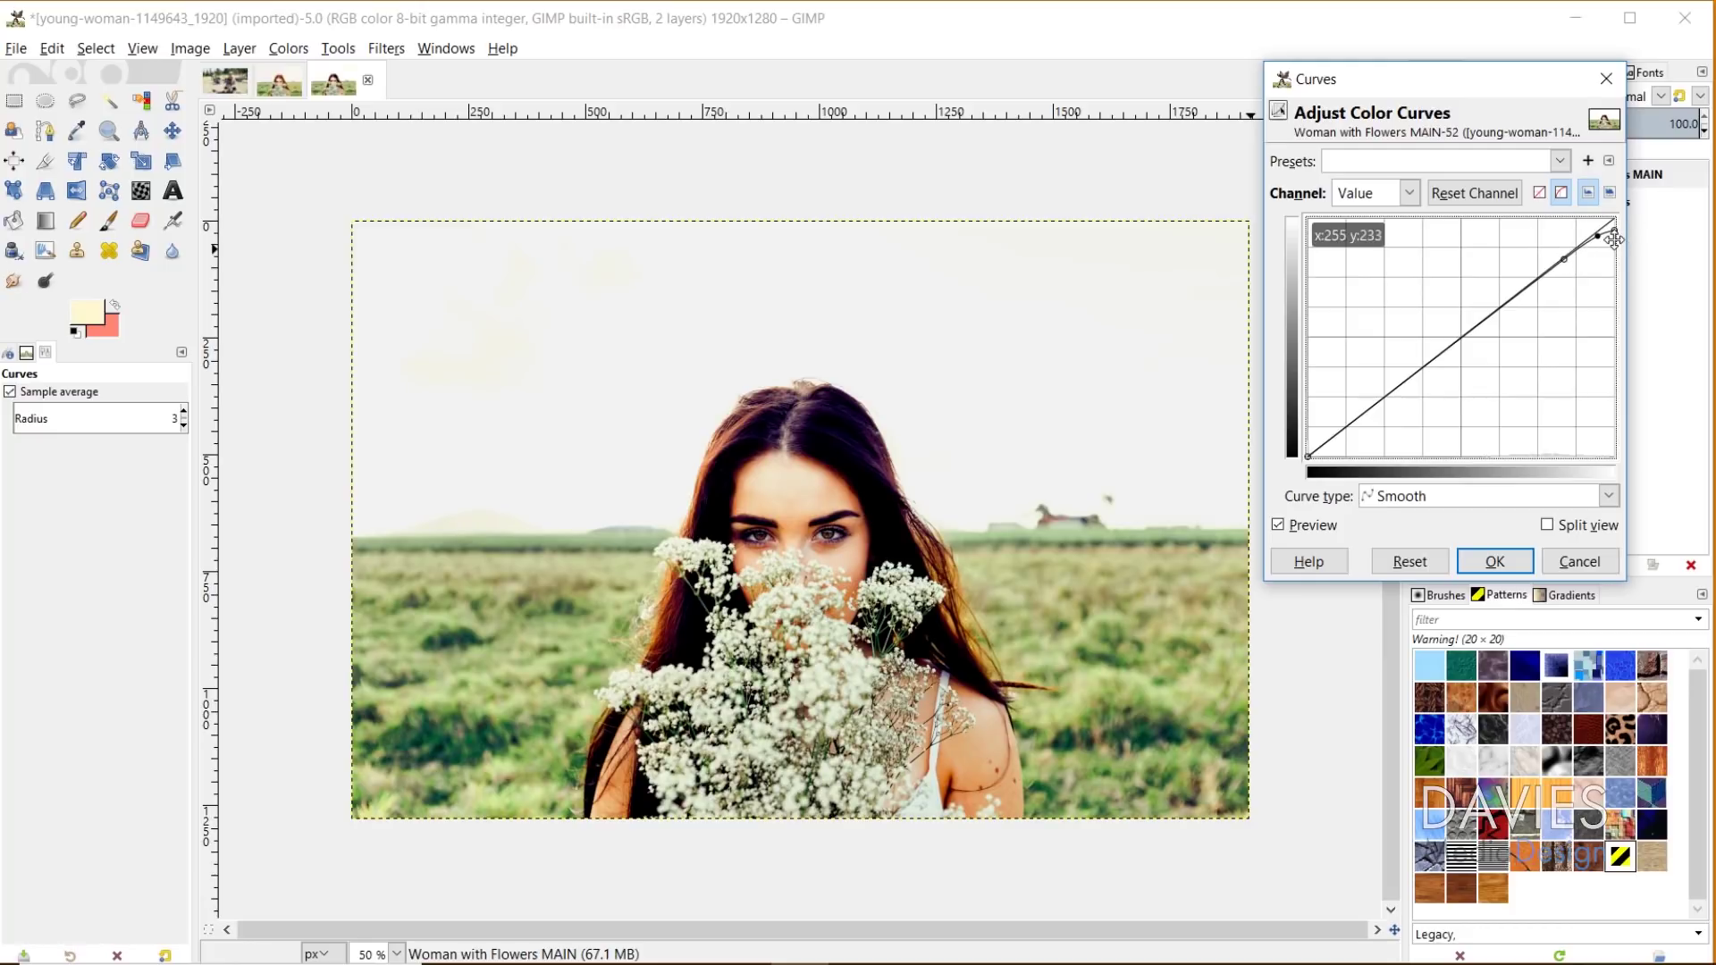
click(1278, 527)
click(1278, 527)
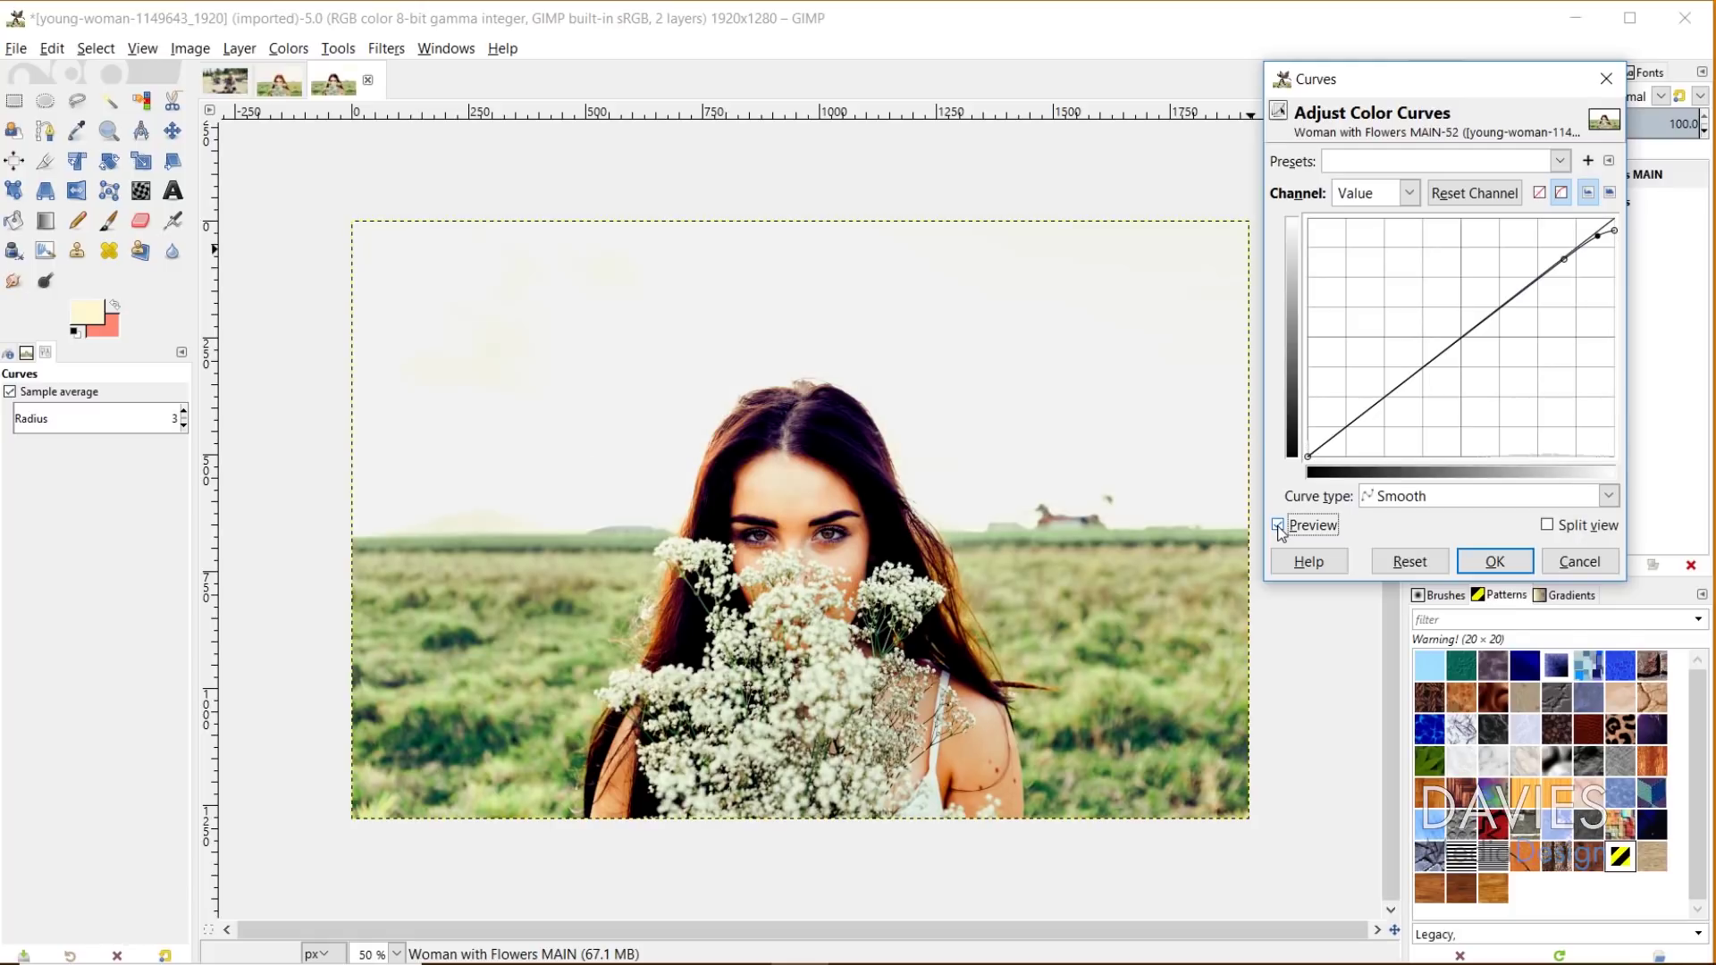
click(1278, 527)
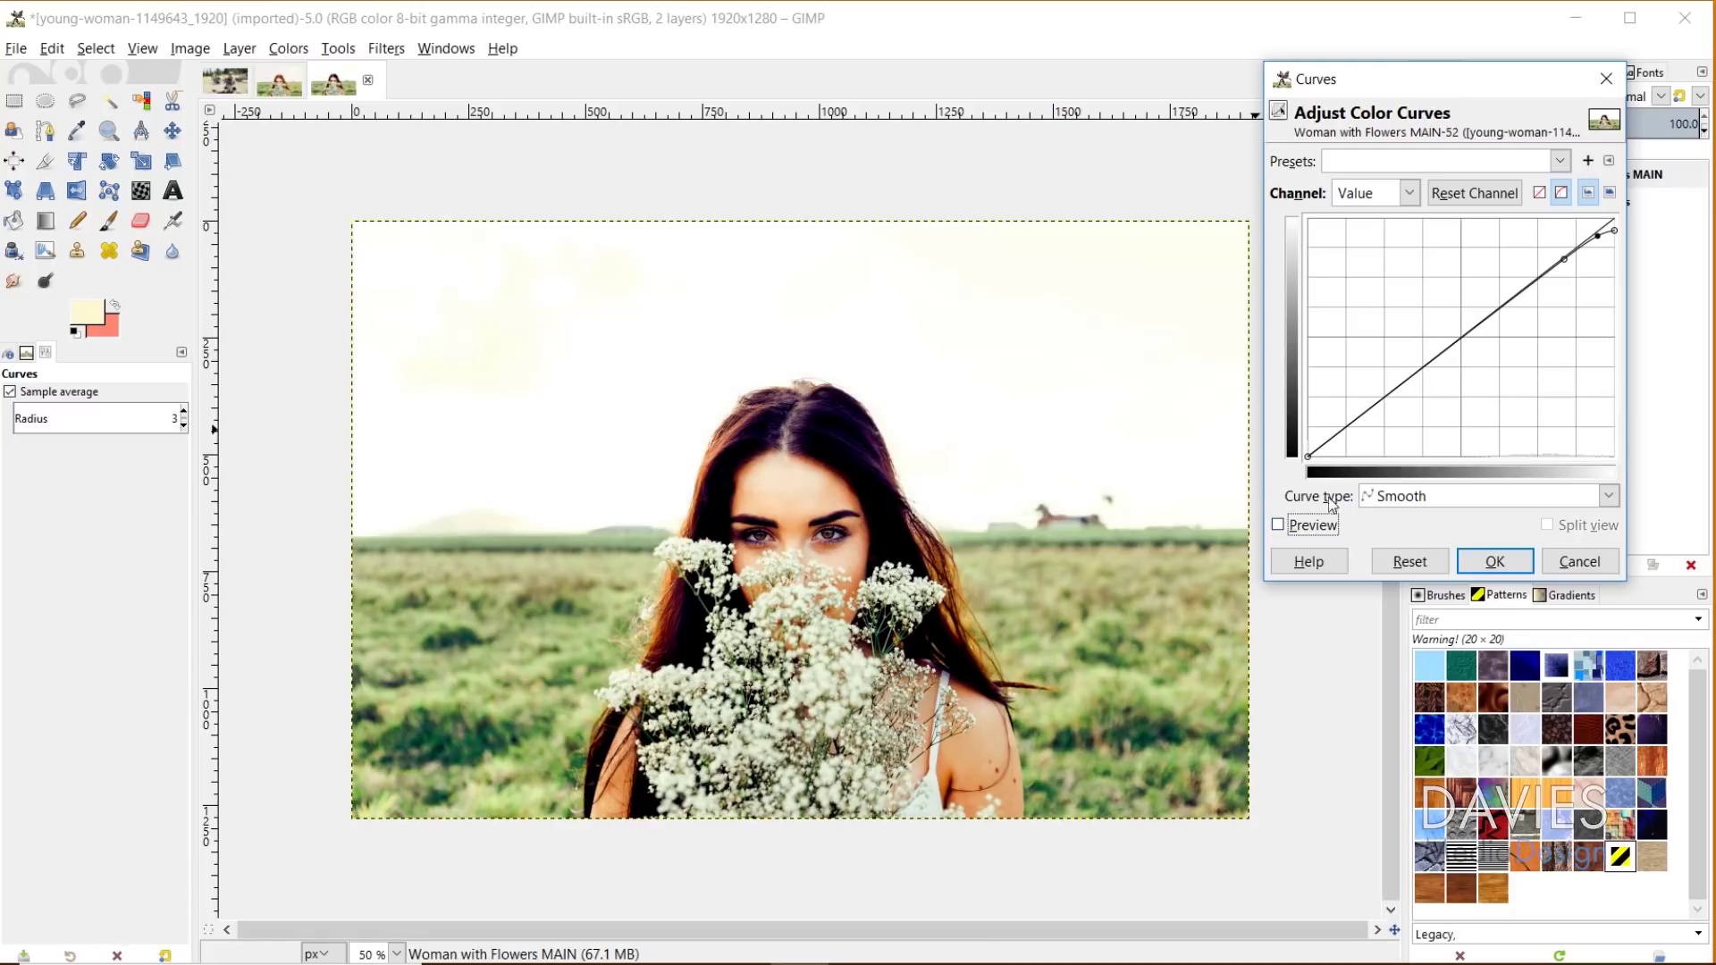
click(1278, 526)
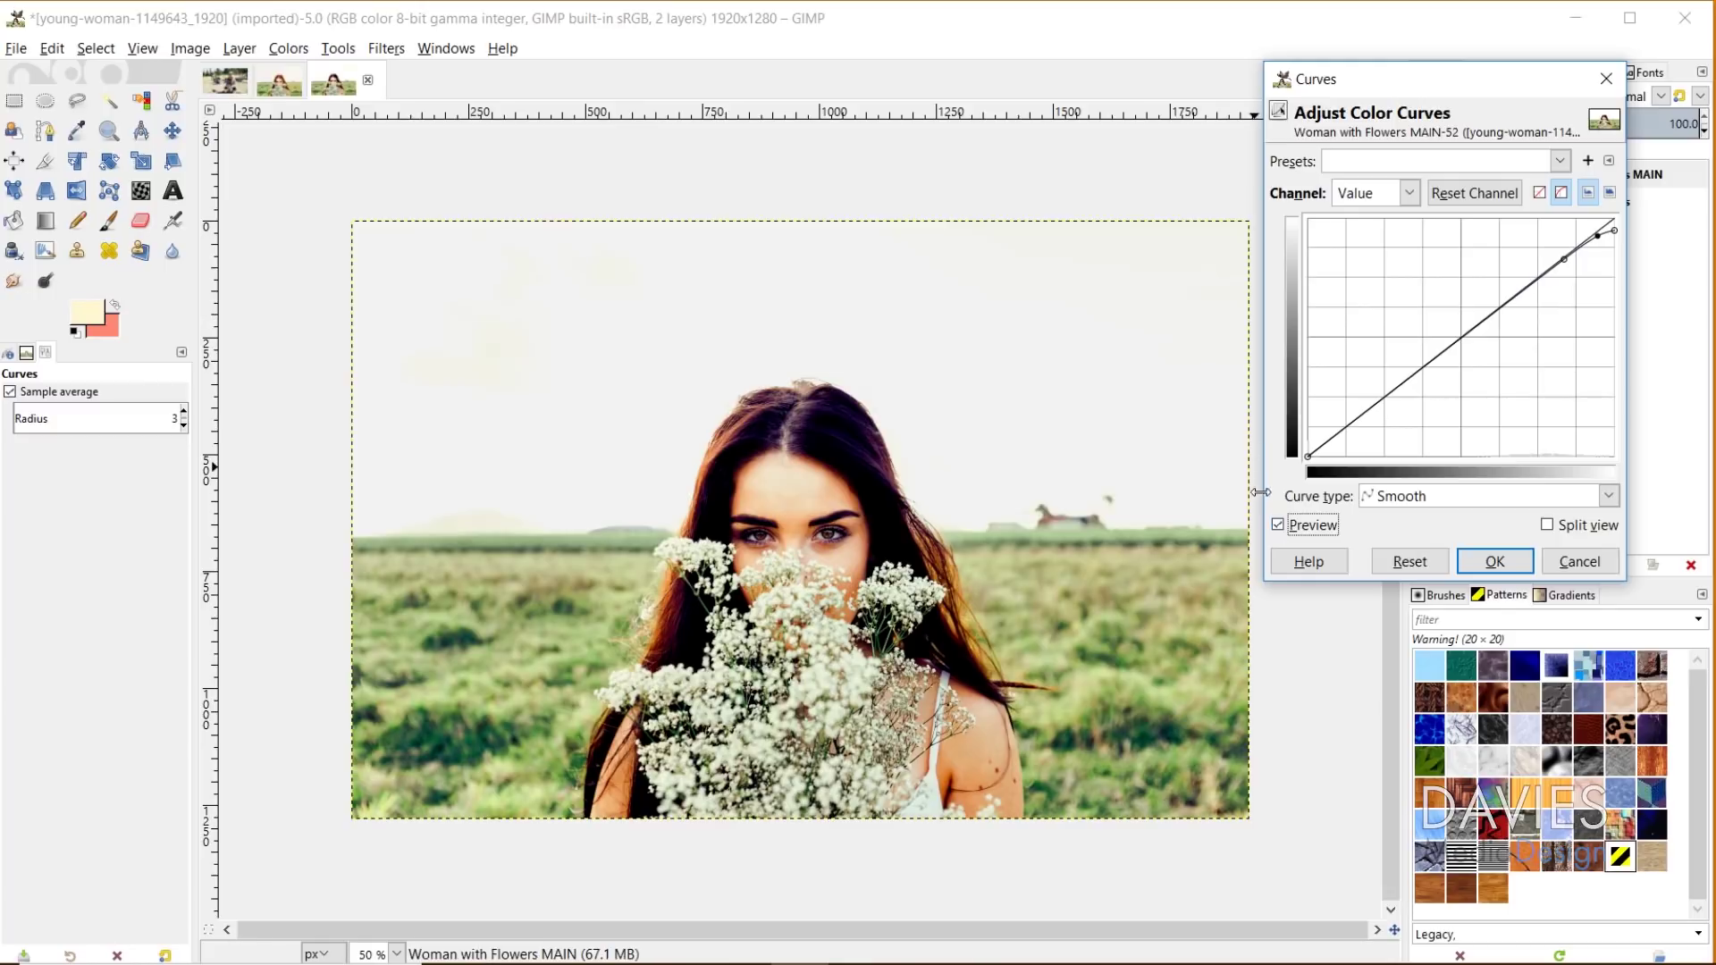
click(1495, 563)
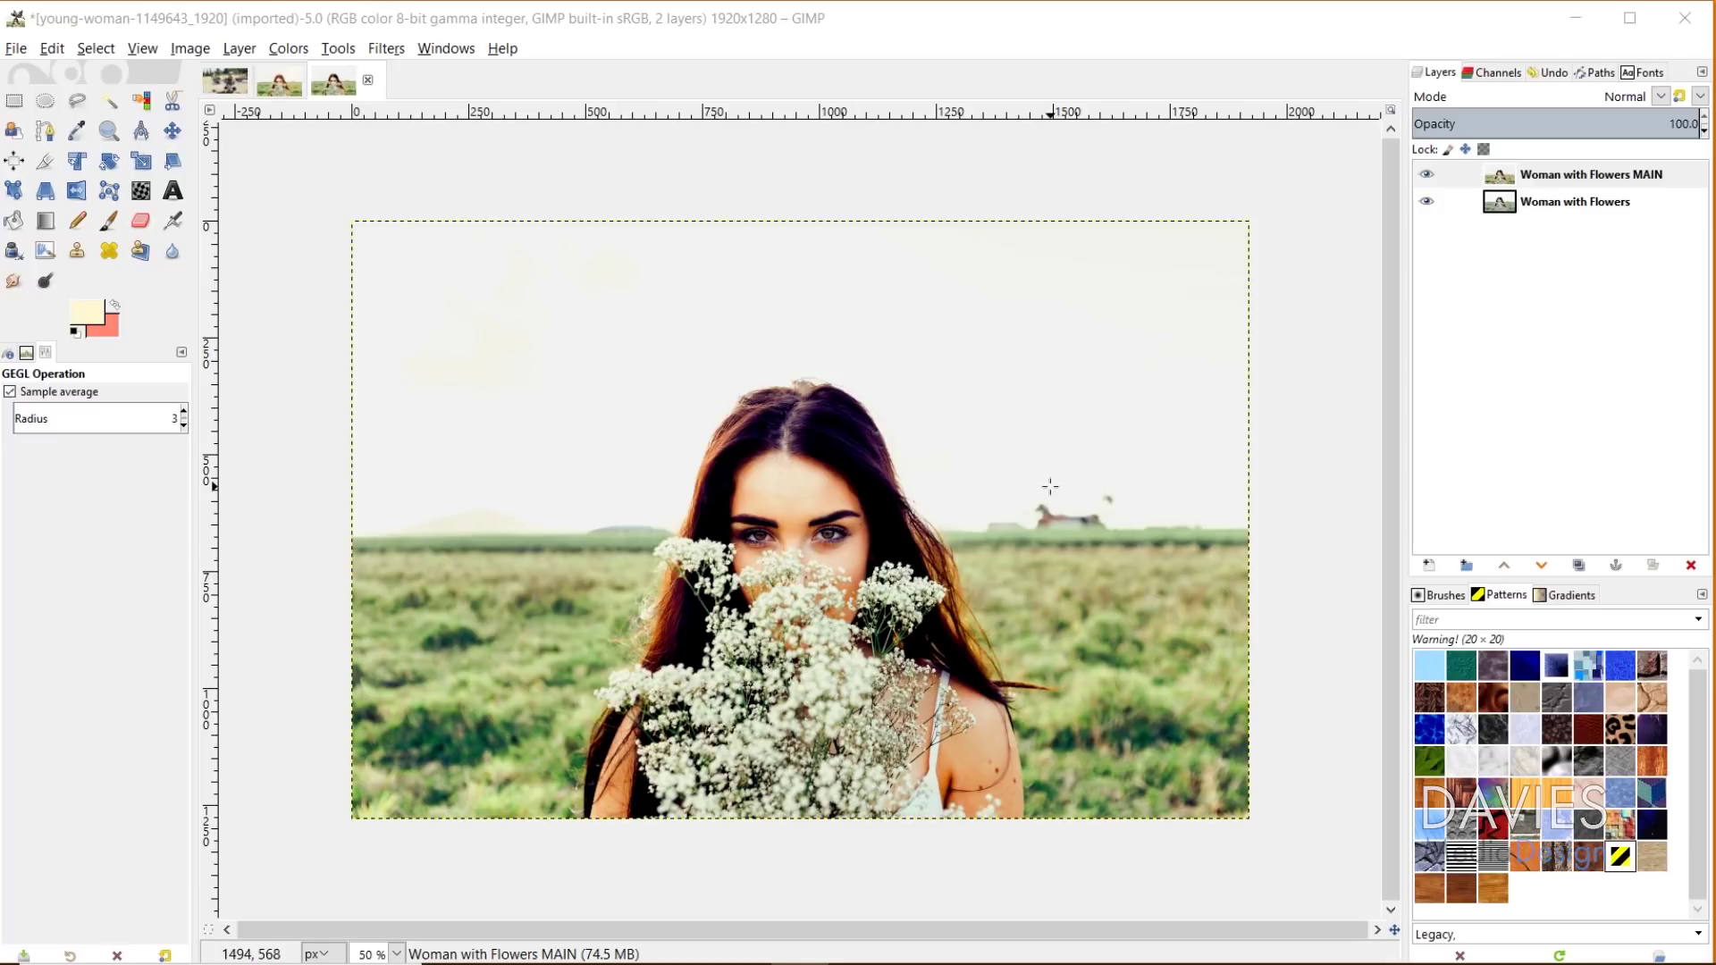
- Create a new 1920 x 1280 px layer named Sun with transparent fill above the MAIN layer
click(1429, 564)
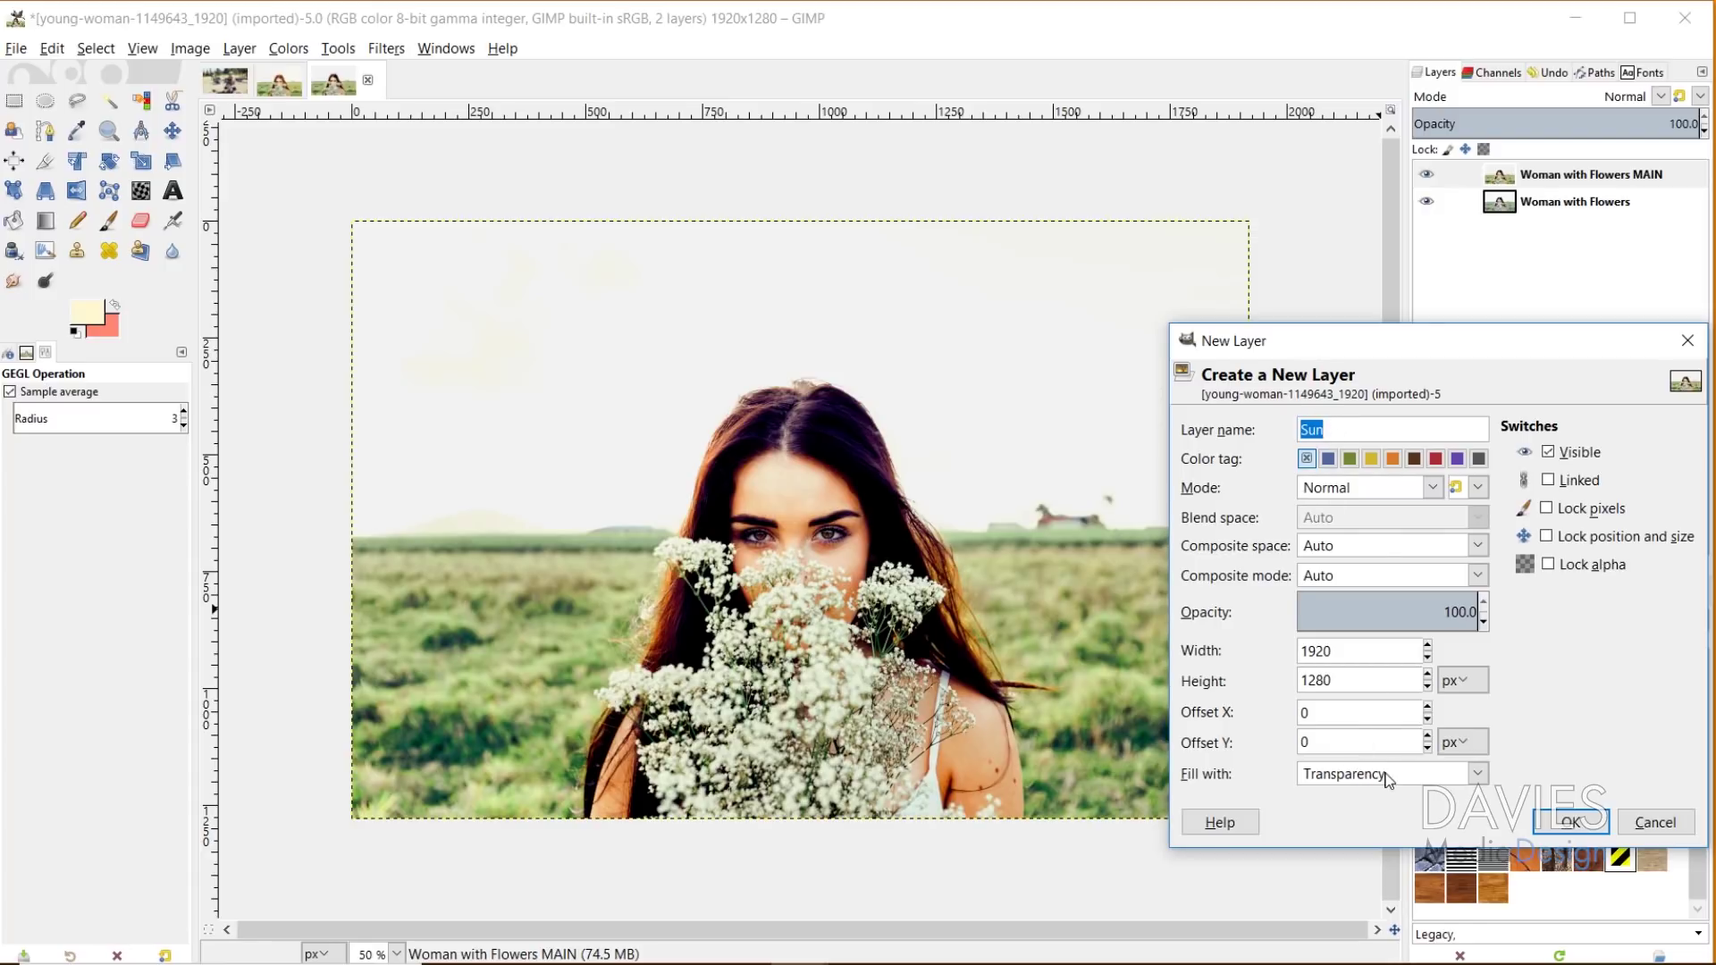
click(1559, 826)
key(m)
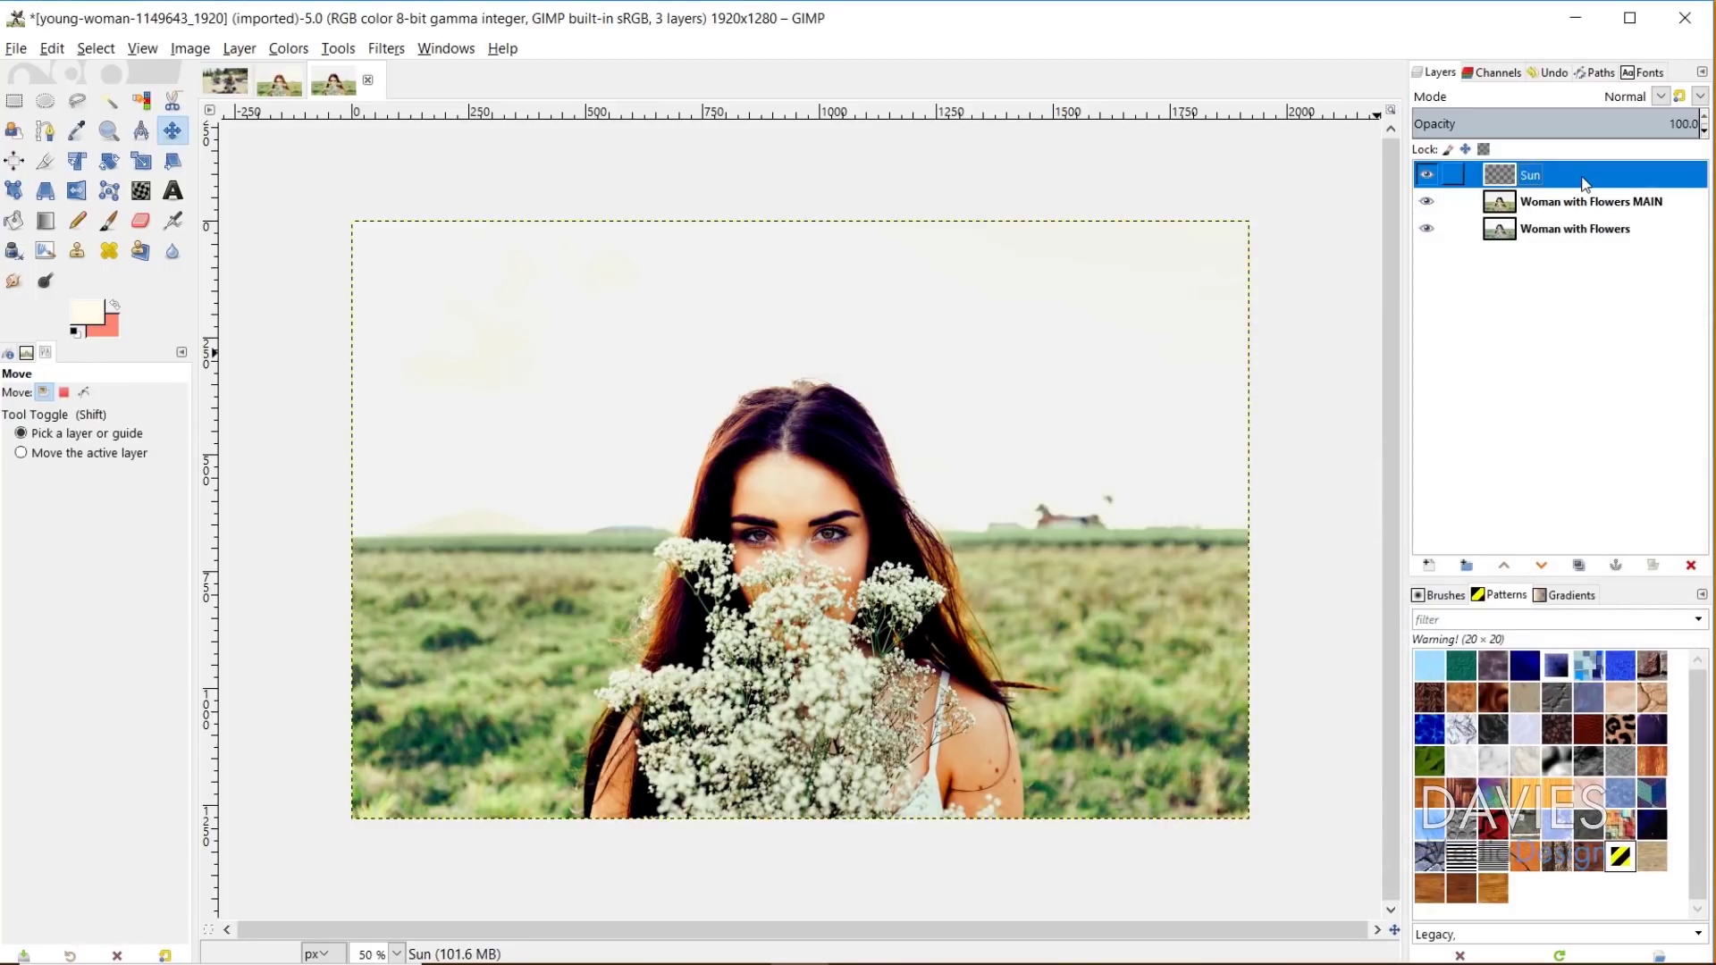
- Set the Gradient tool to FG to BG (RGB) at 75.3 opacity, checking the foreground and background colors
click(46, 221)
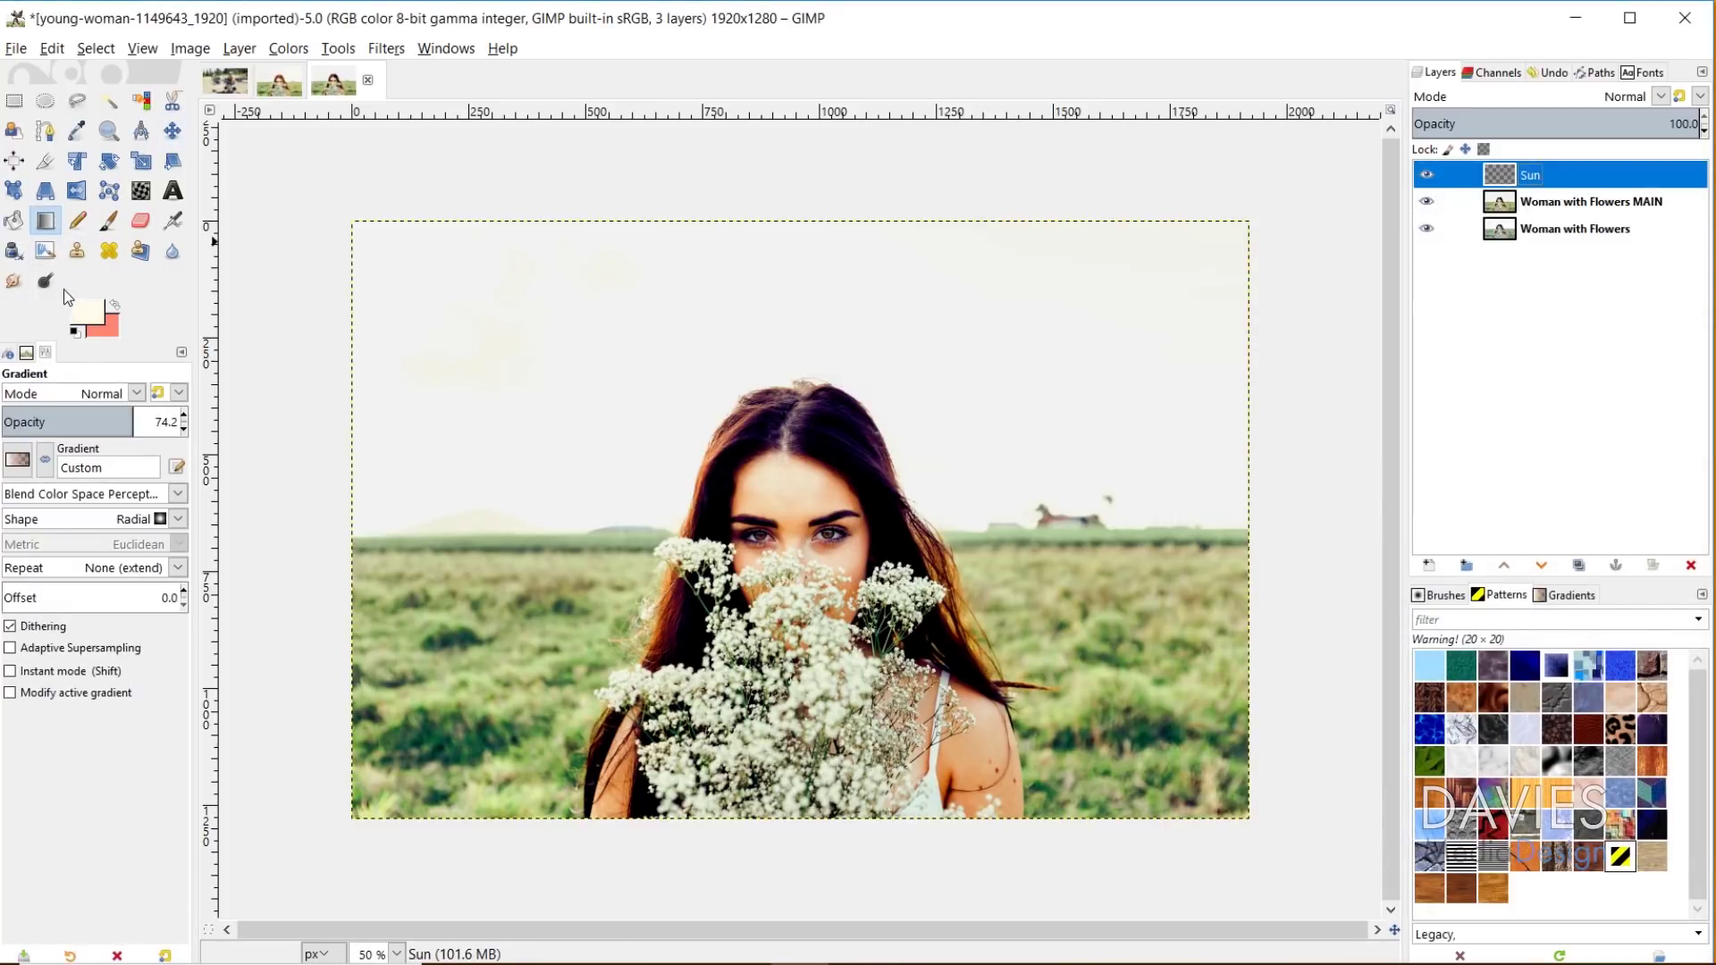
click(18, 459)
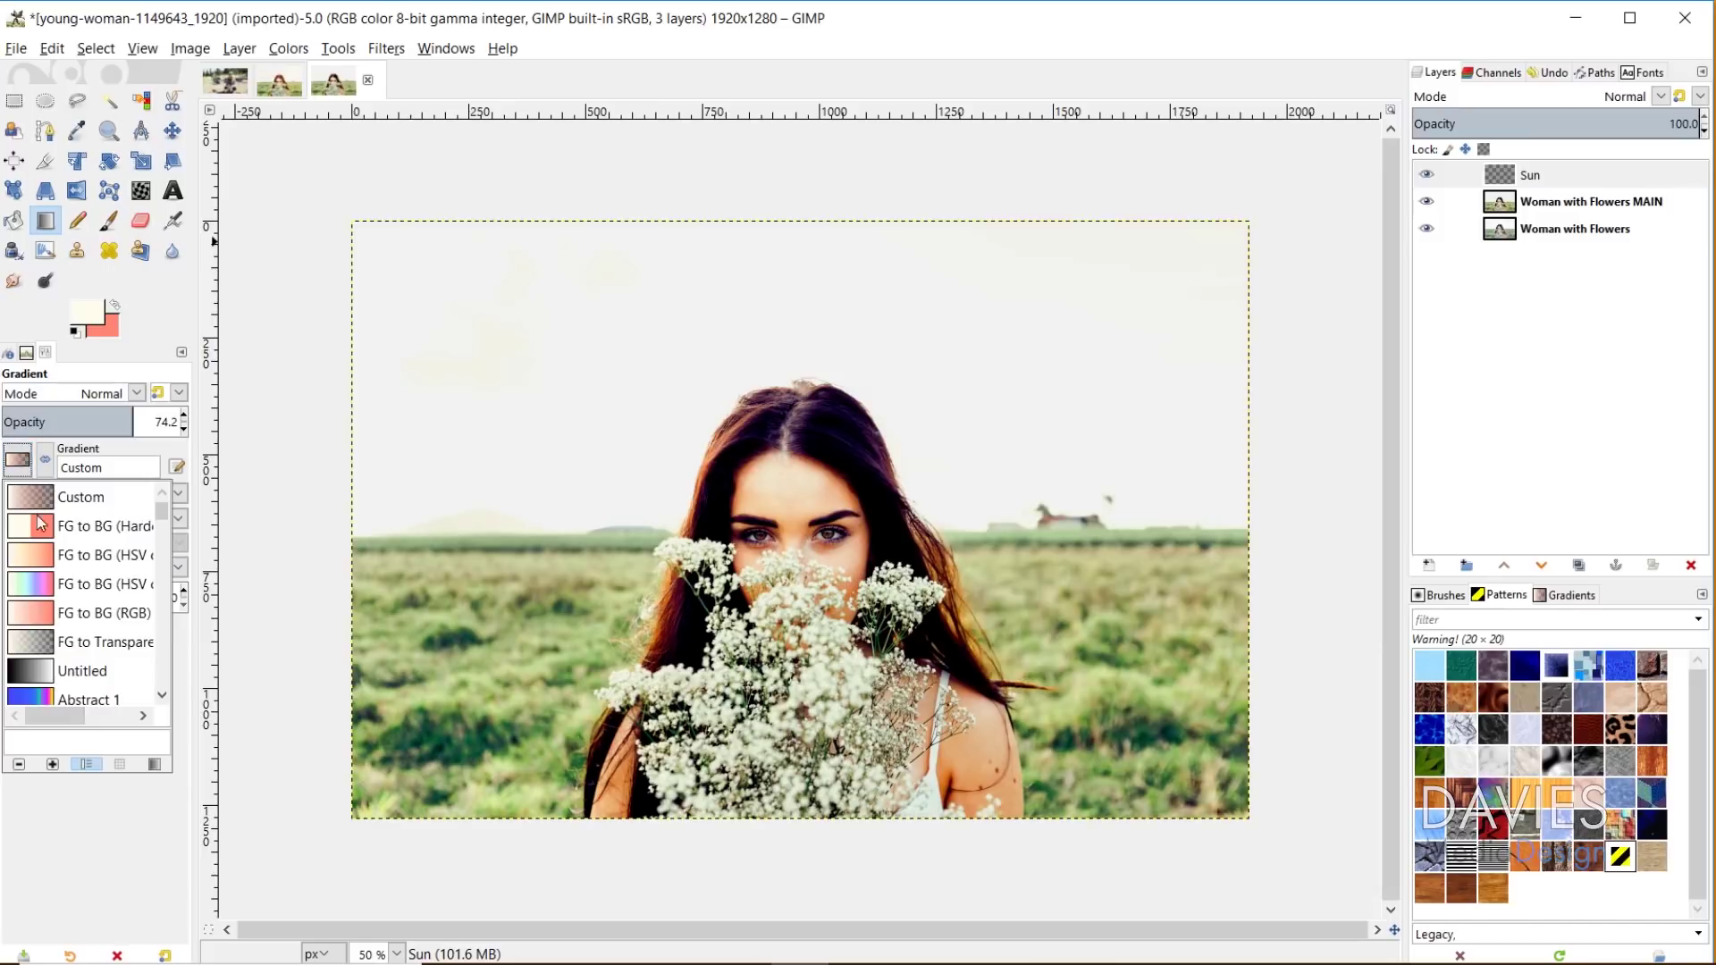
click(41, 608)
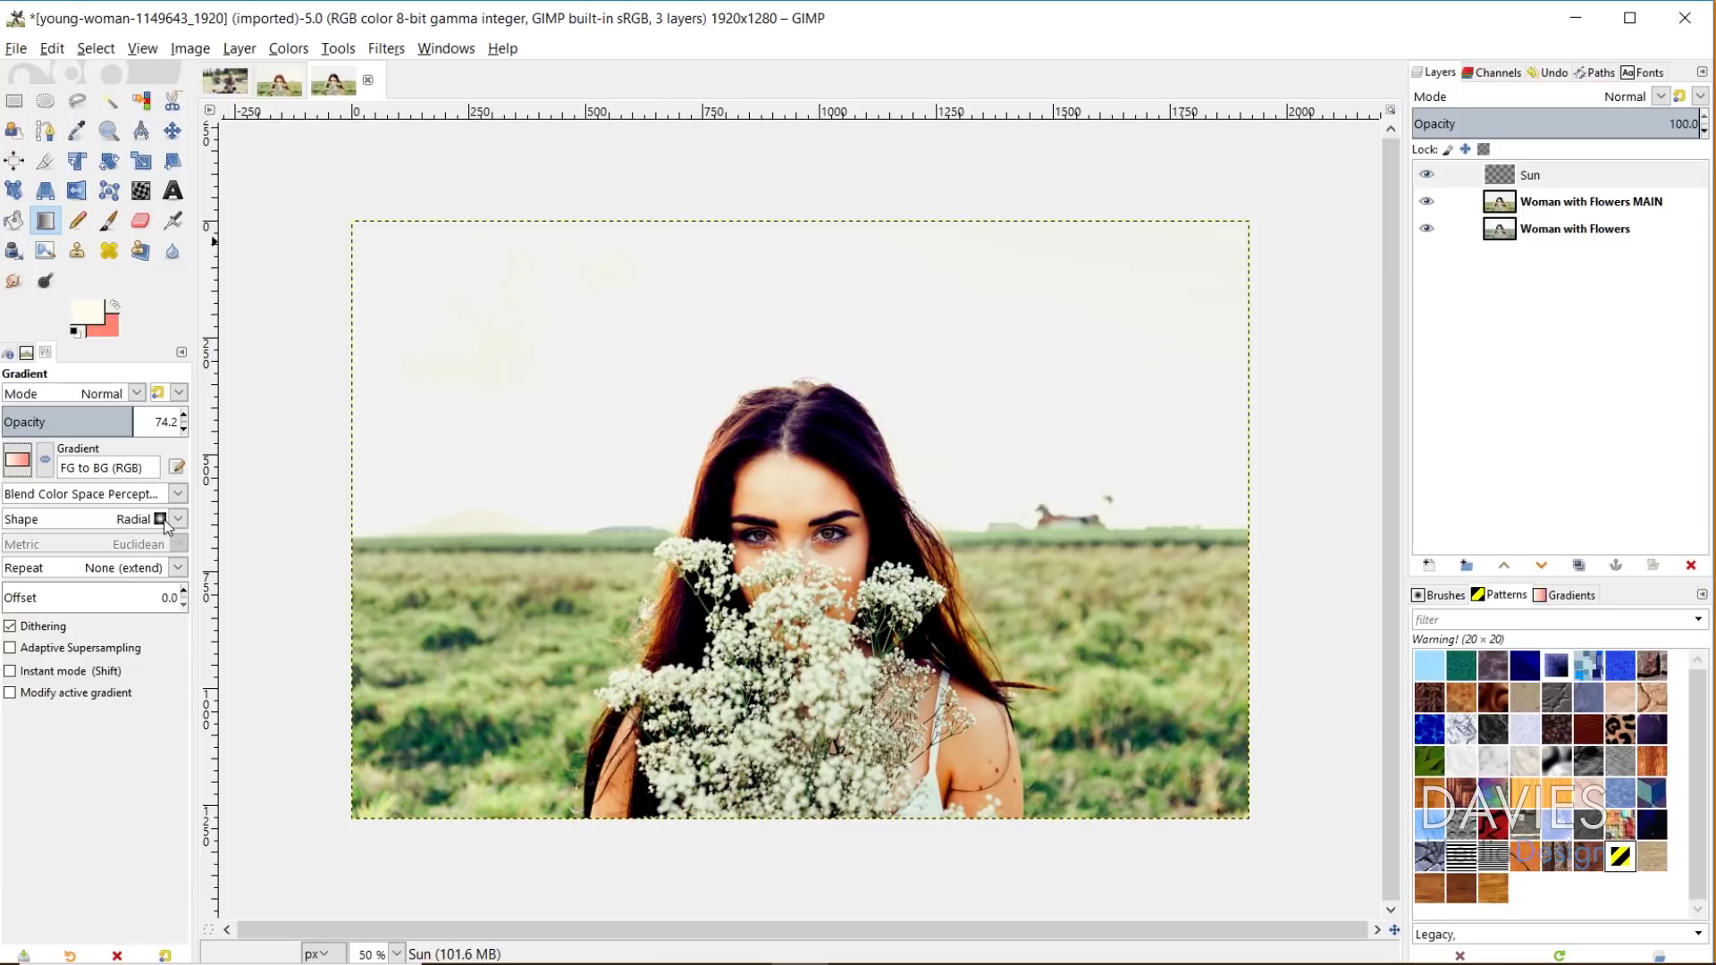
click(93, 318)
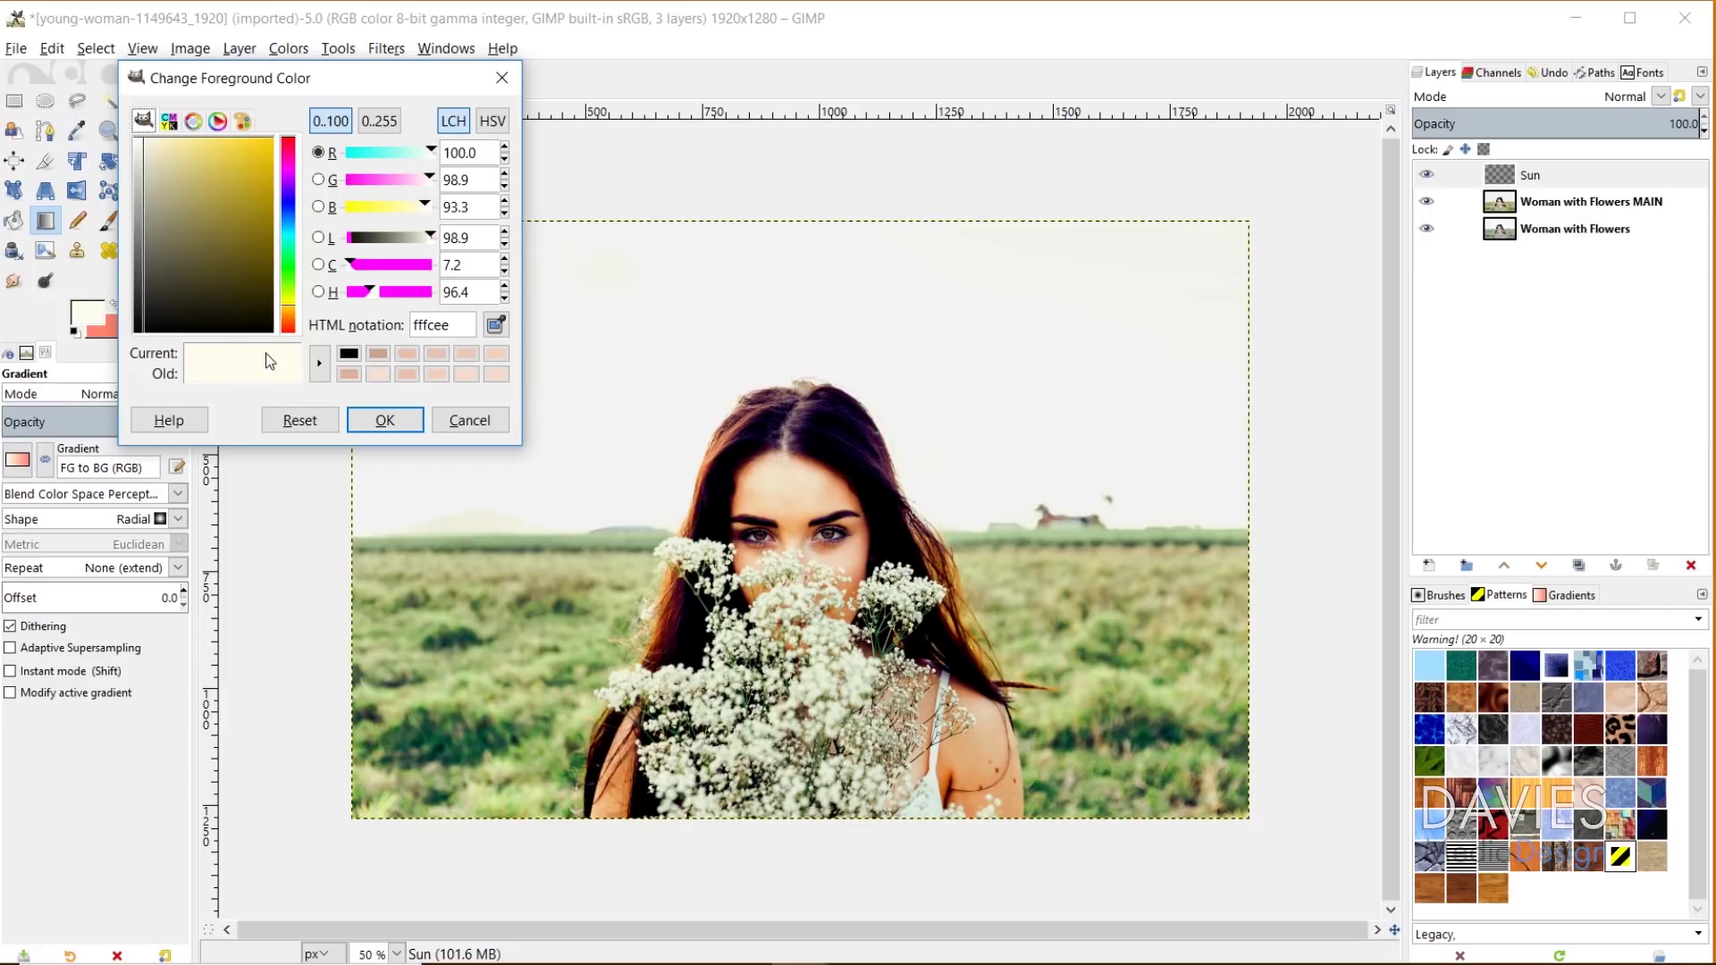
click(384, 420)
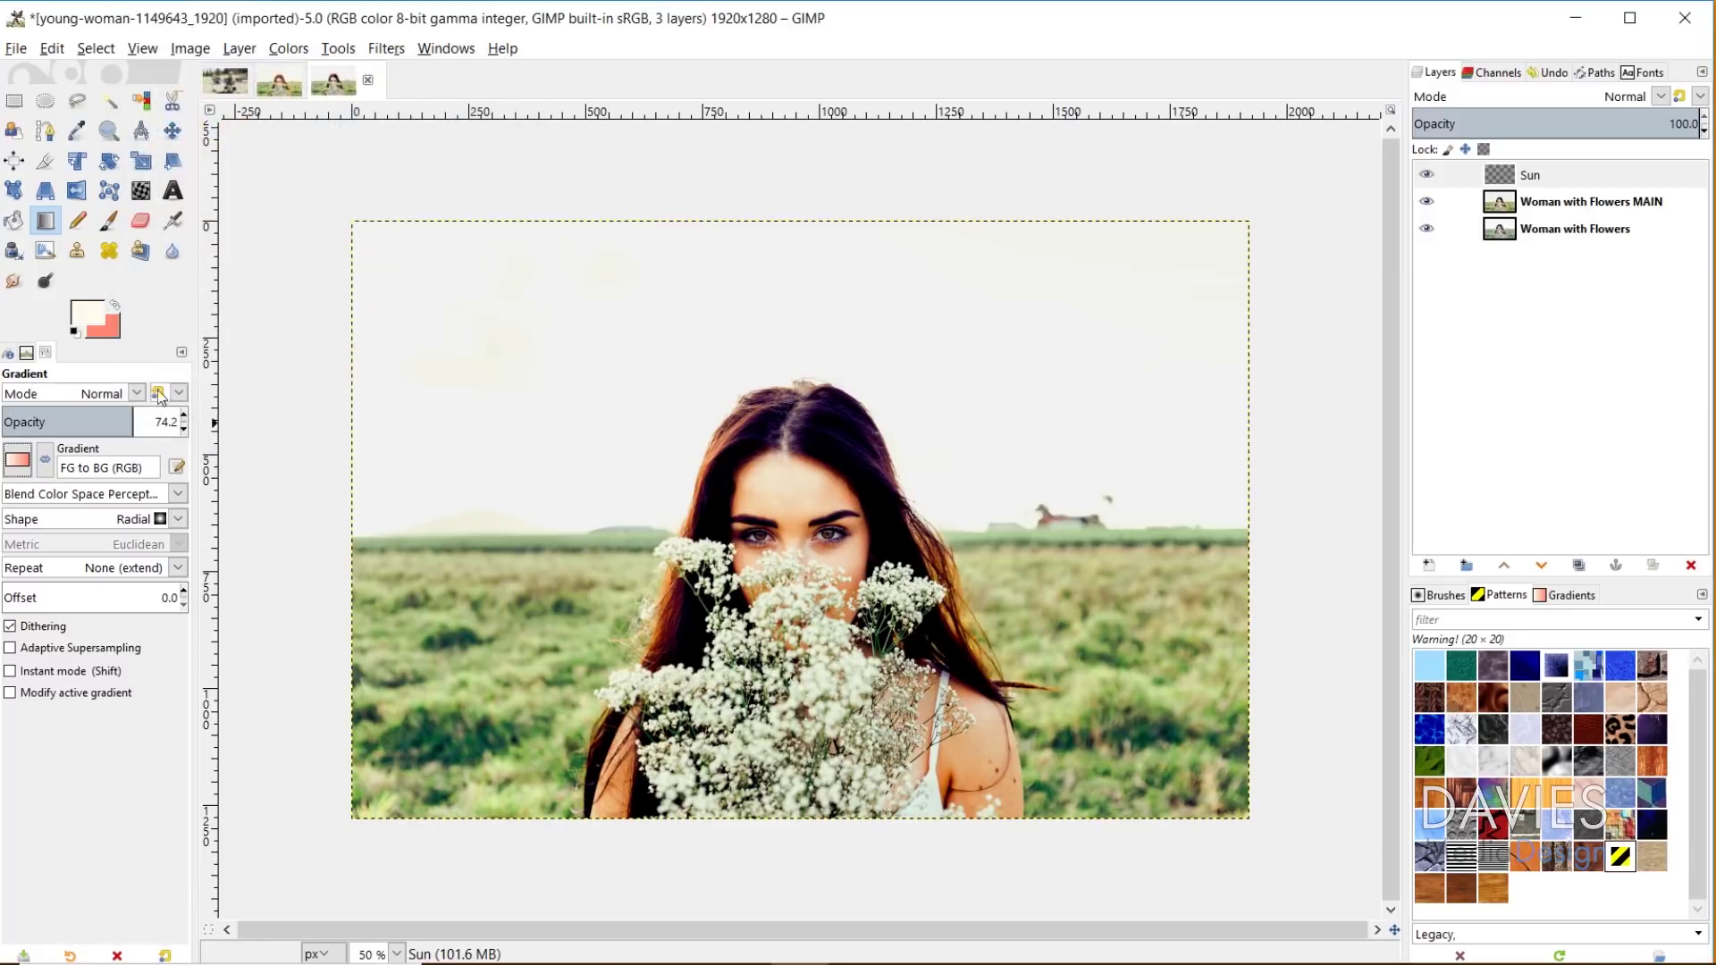
click(118, 325)
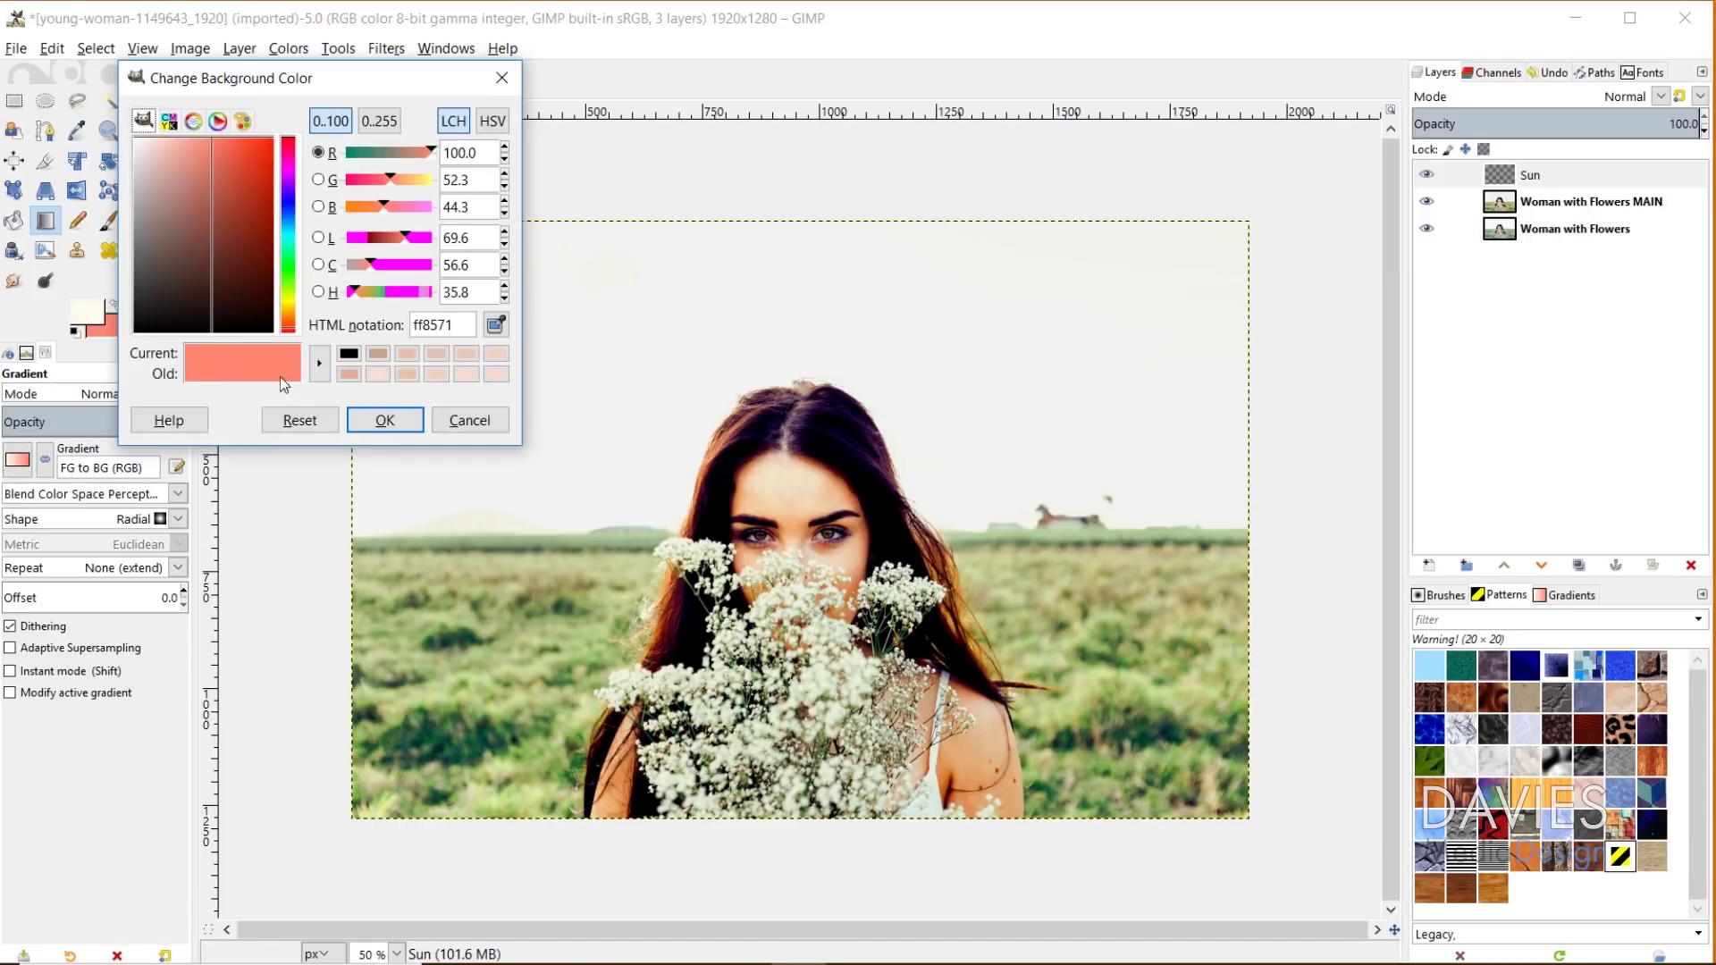
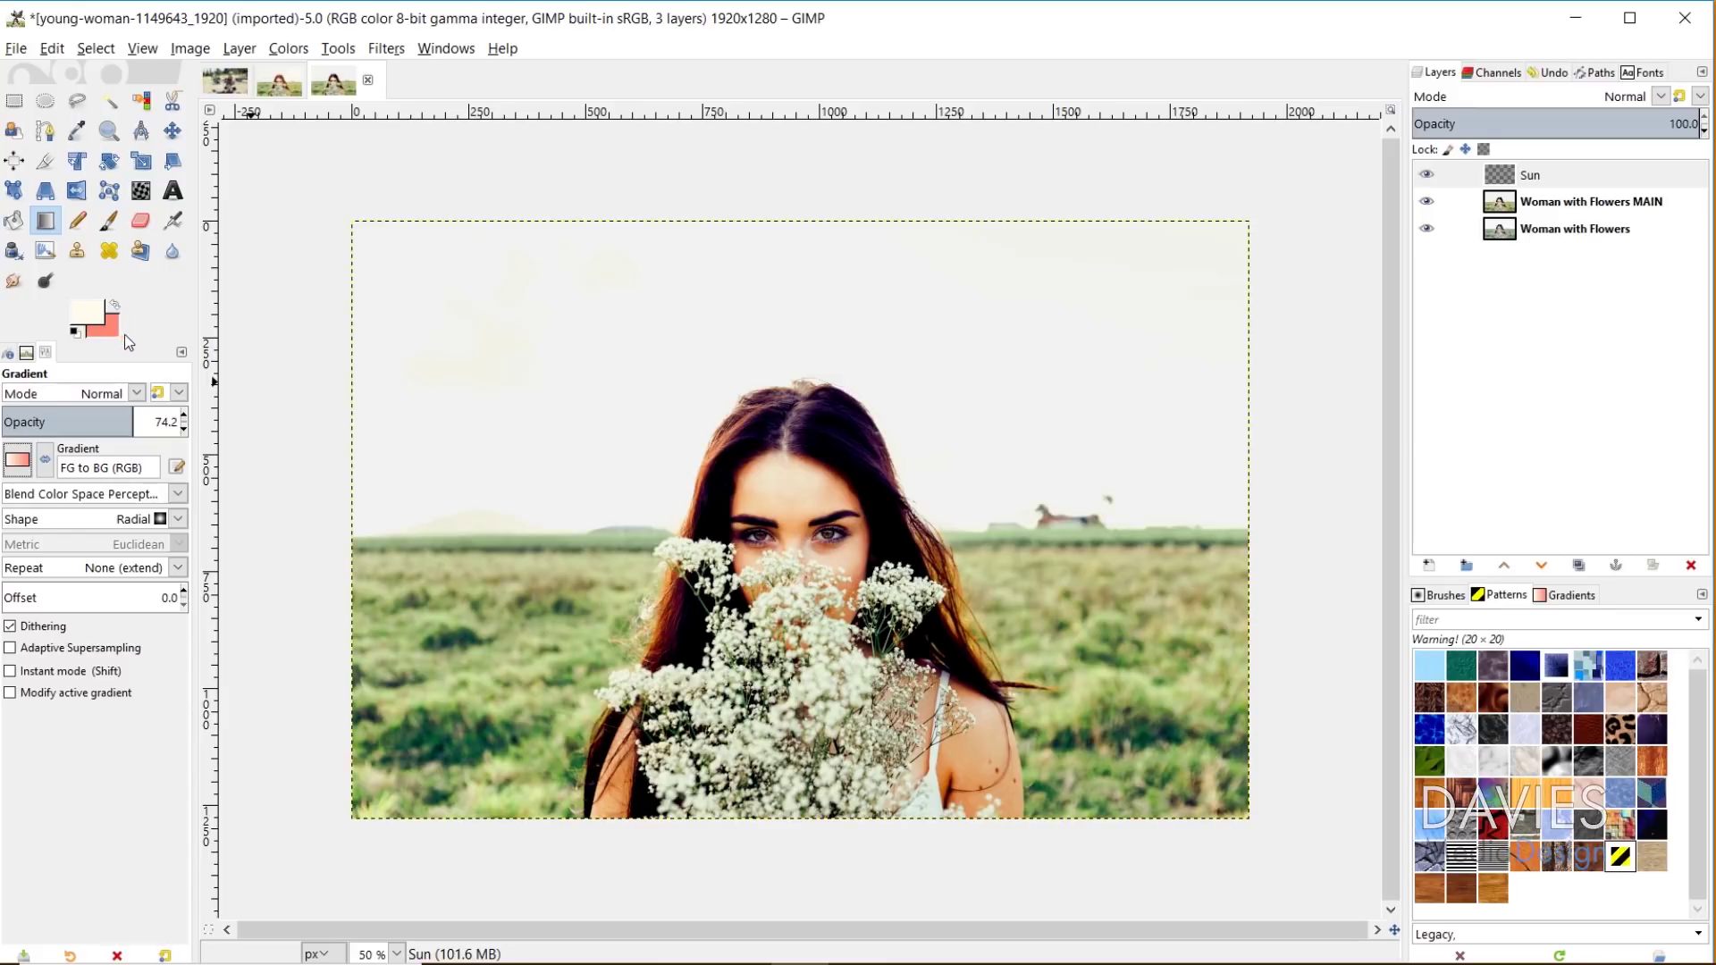
mouse_move(132, 421)
mouse_down()
mouse_move(102, 421)
mouse_move(147, 421)
mouse_up()
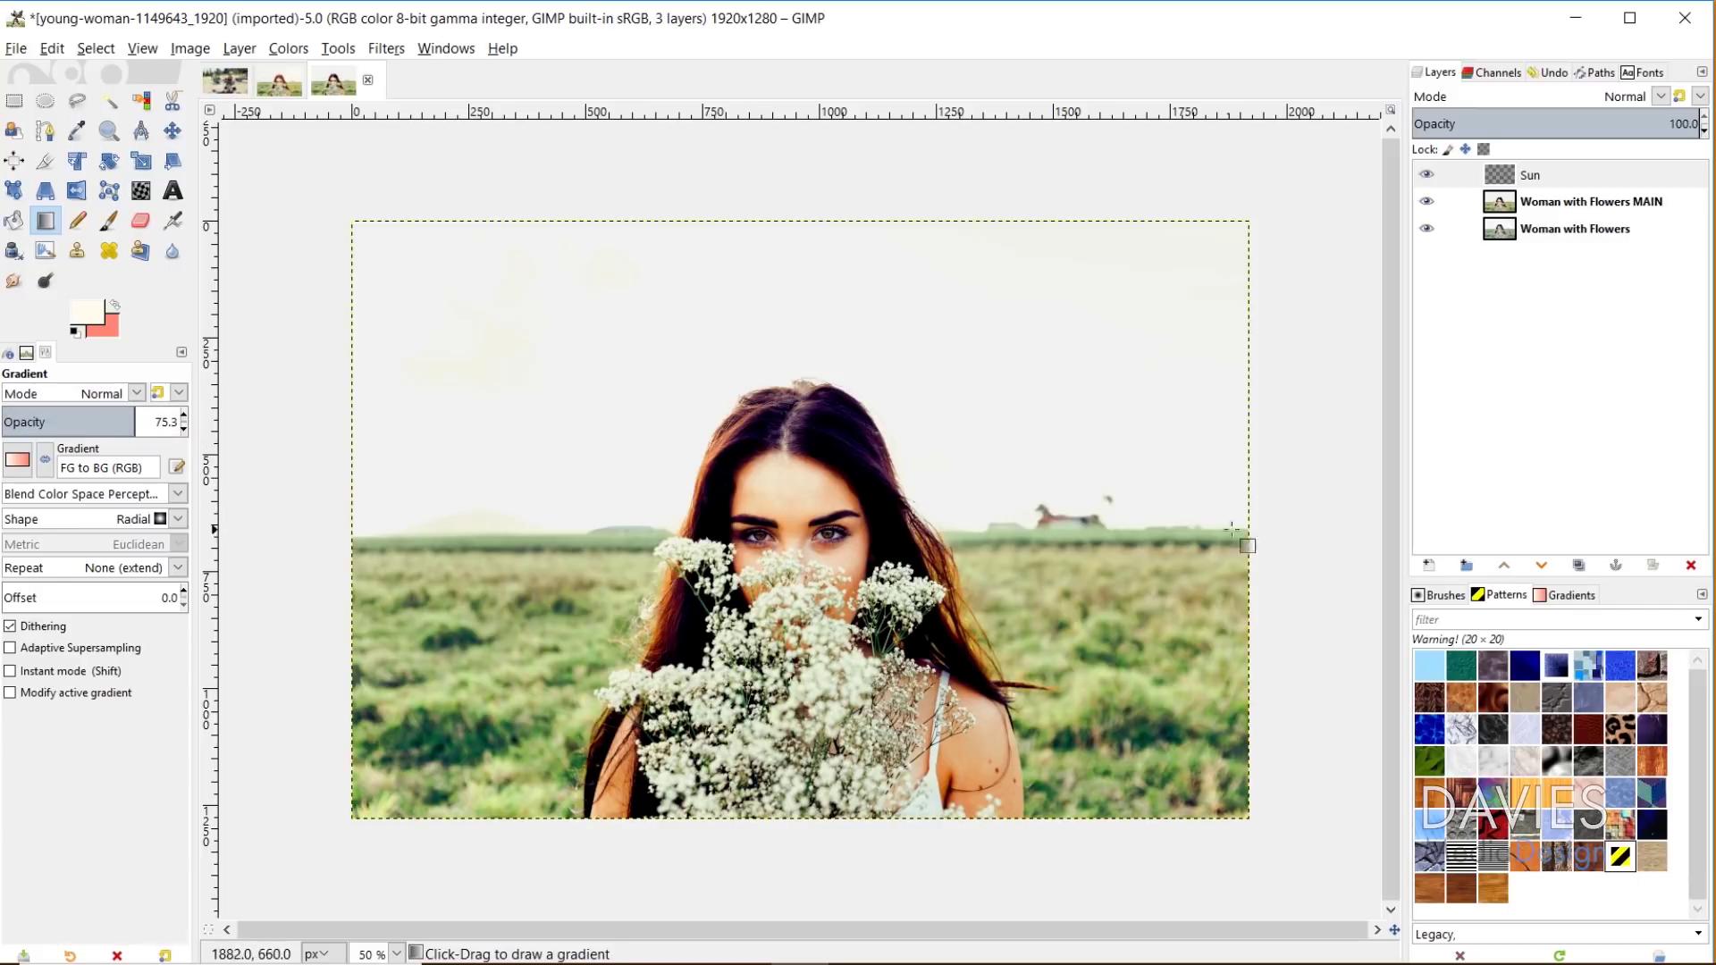
- Draw a radial gradient from the photo's right edge near the horizon to about x 918, y 602, with its end color at 0 alpha
drag(1245, 499, 817, 496)
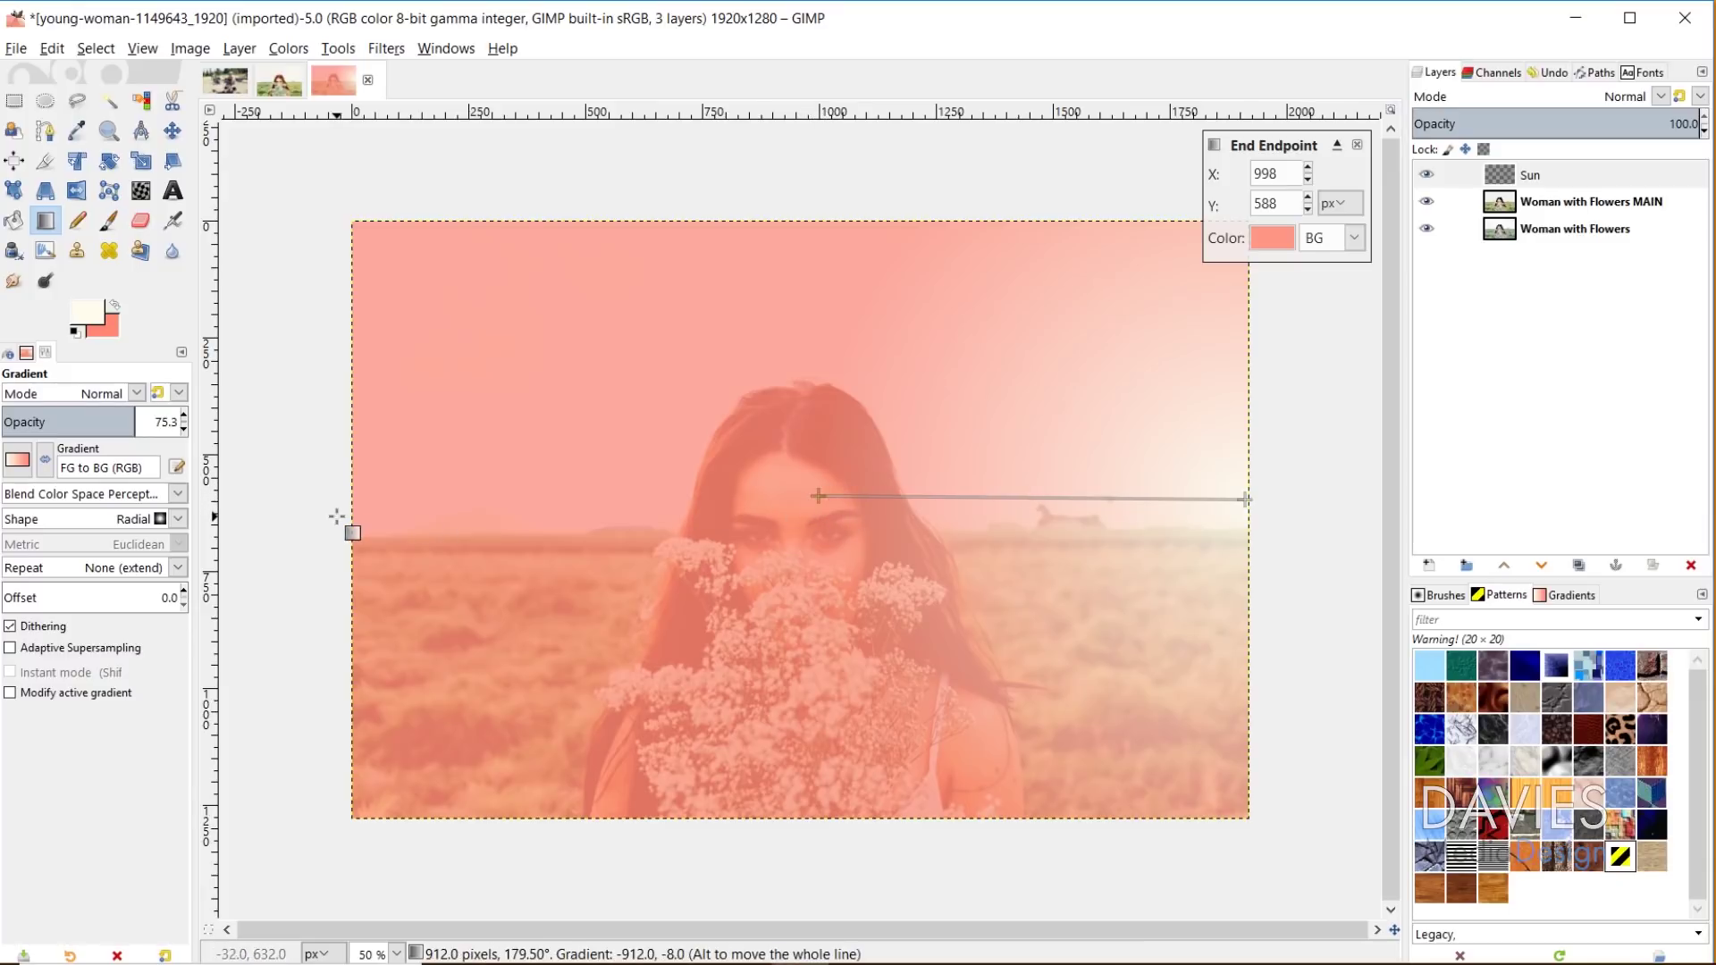
click(1269, 239)
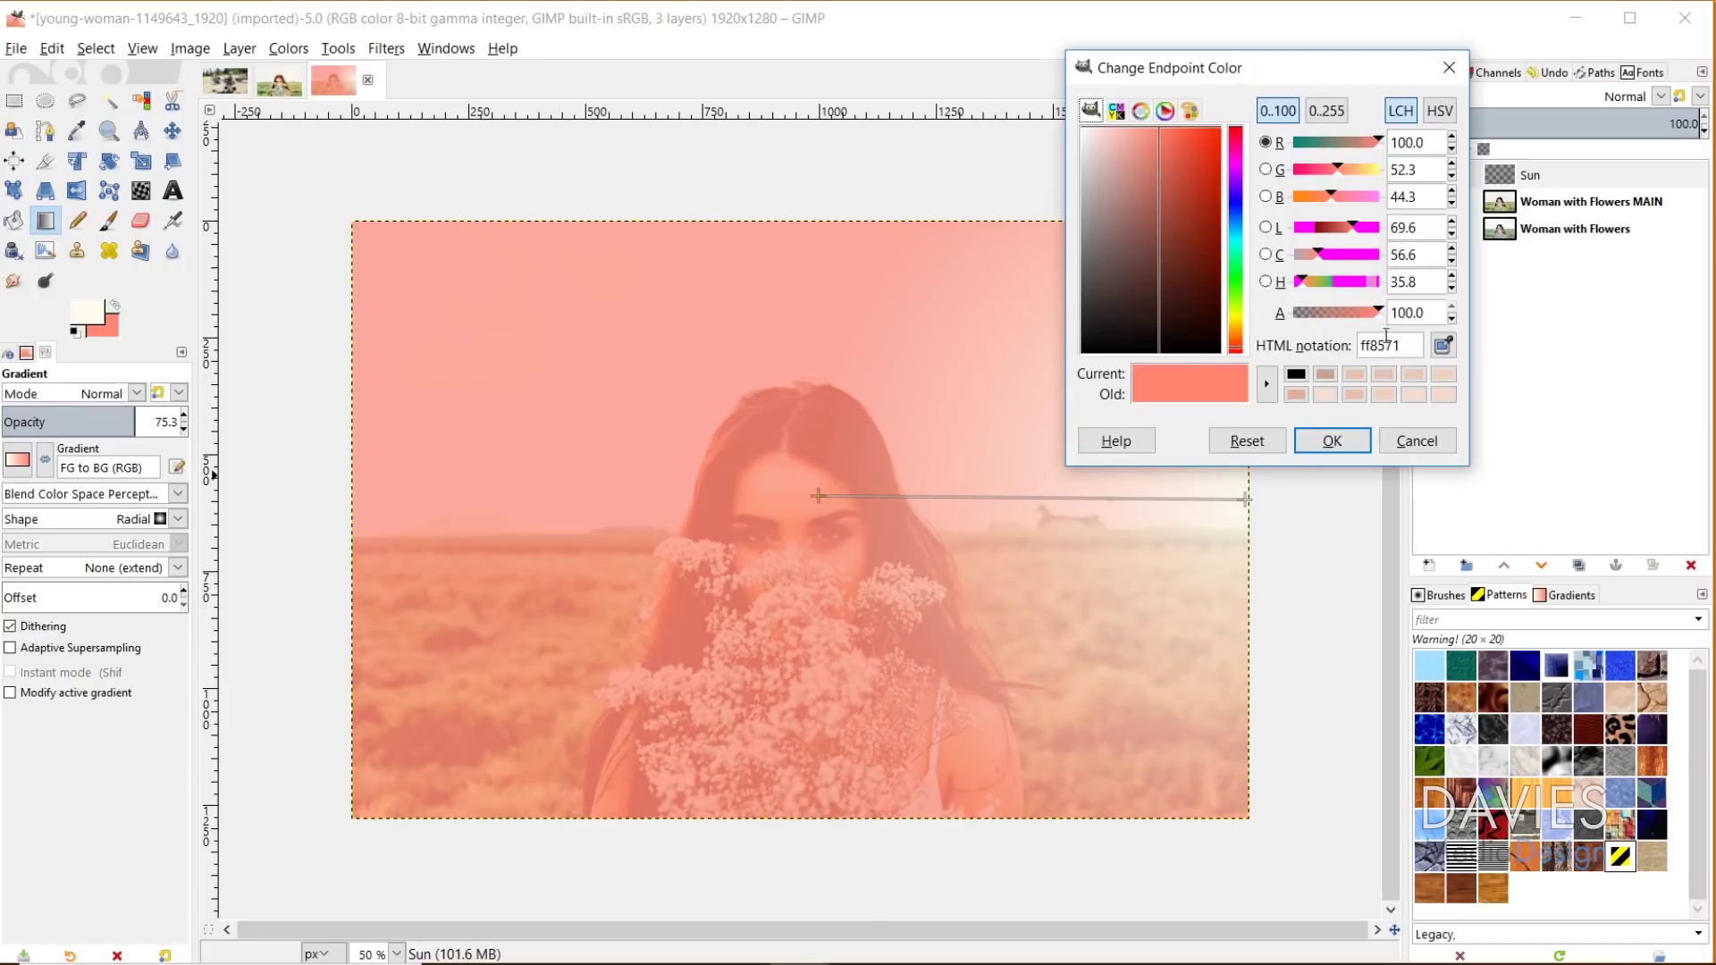
drag(1381, 313, 1289, 313)
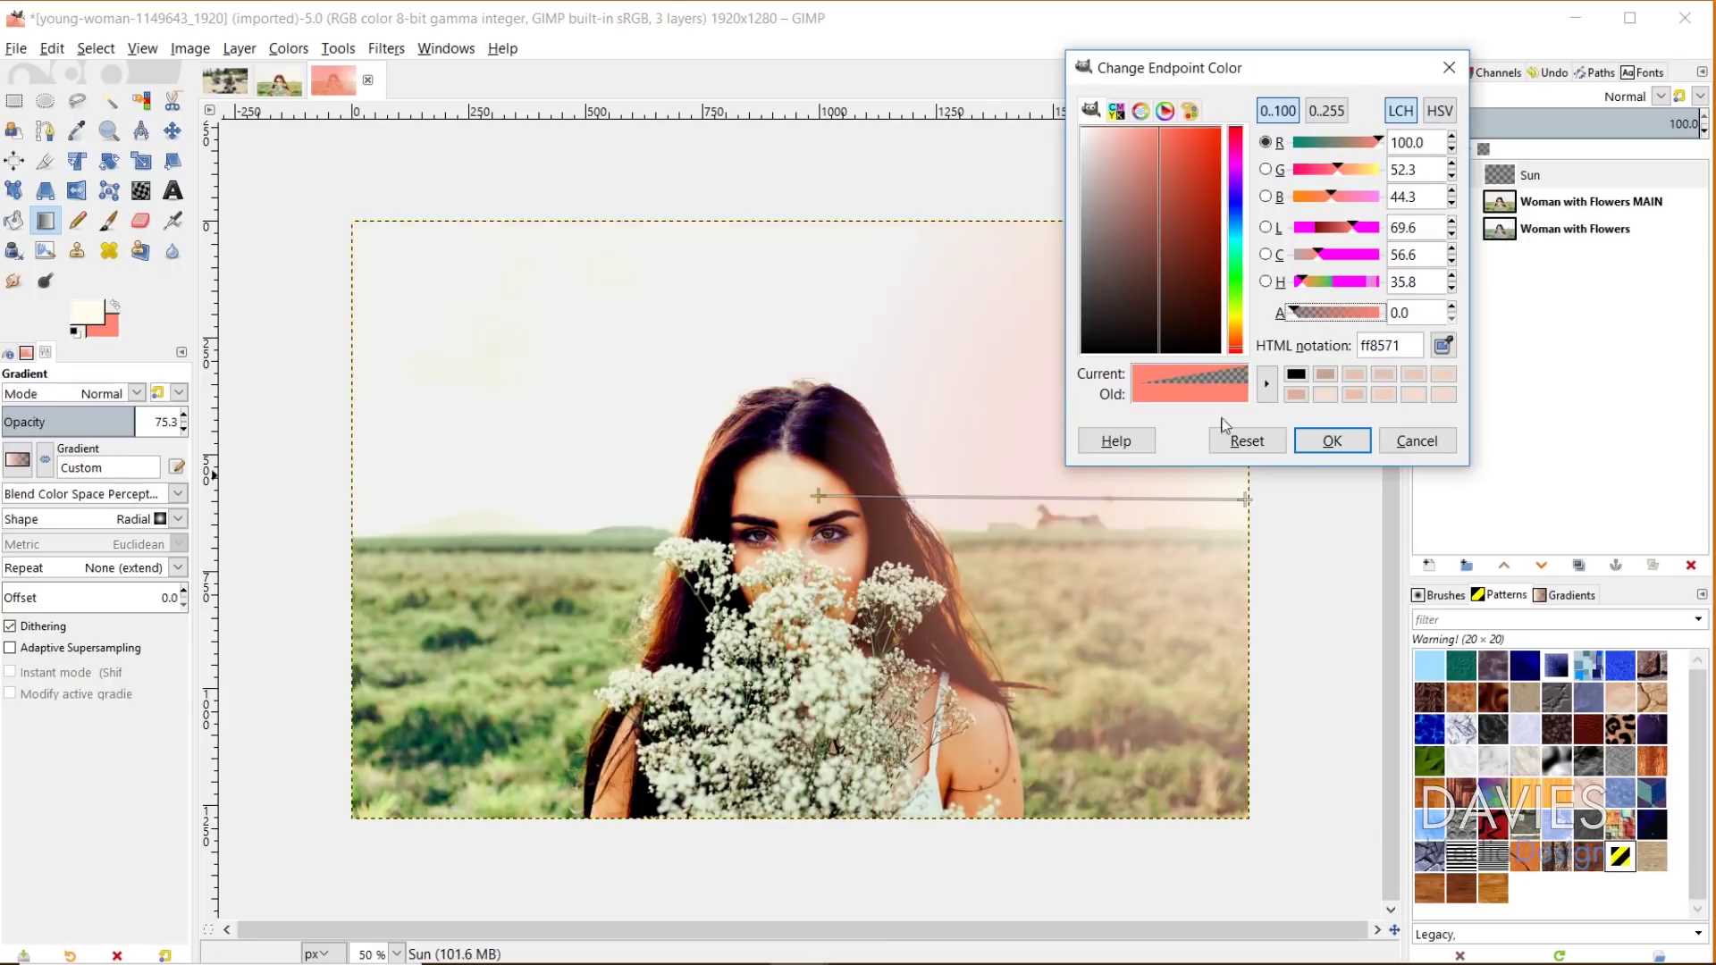
click(1331, 440)
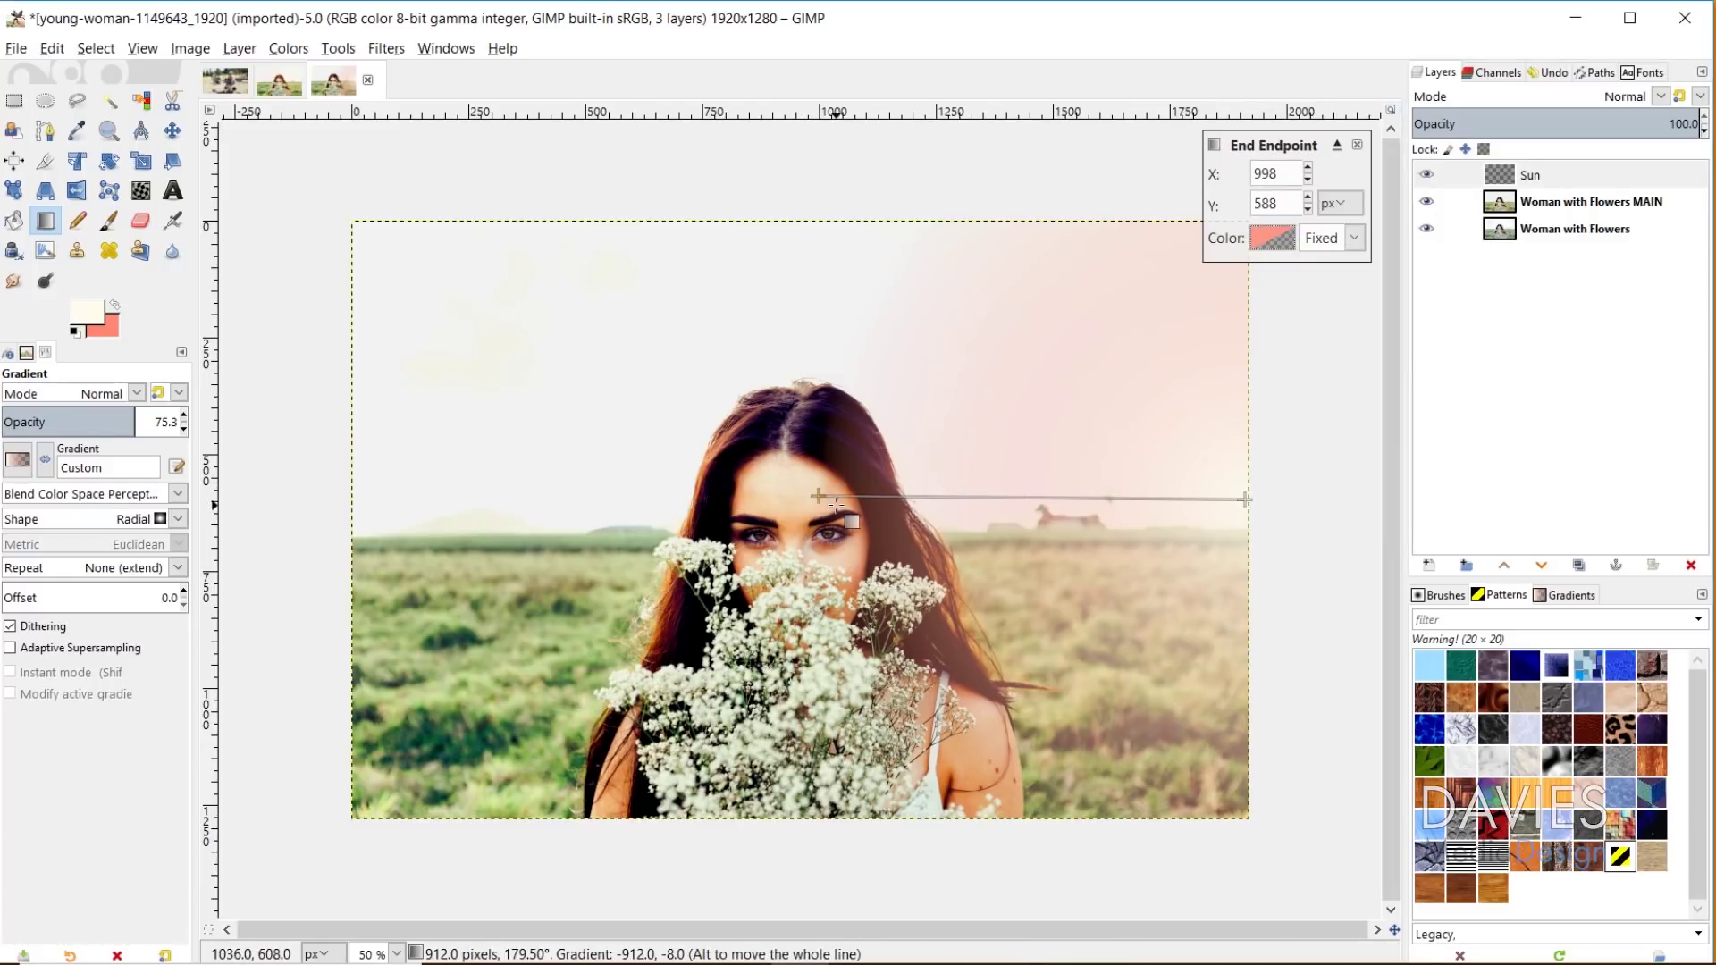
mouse_move(817, 495)
mouse_down()
mouse_move(769, 494)
mouse_move(798, 498)
mouse_up()
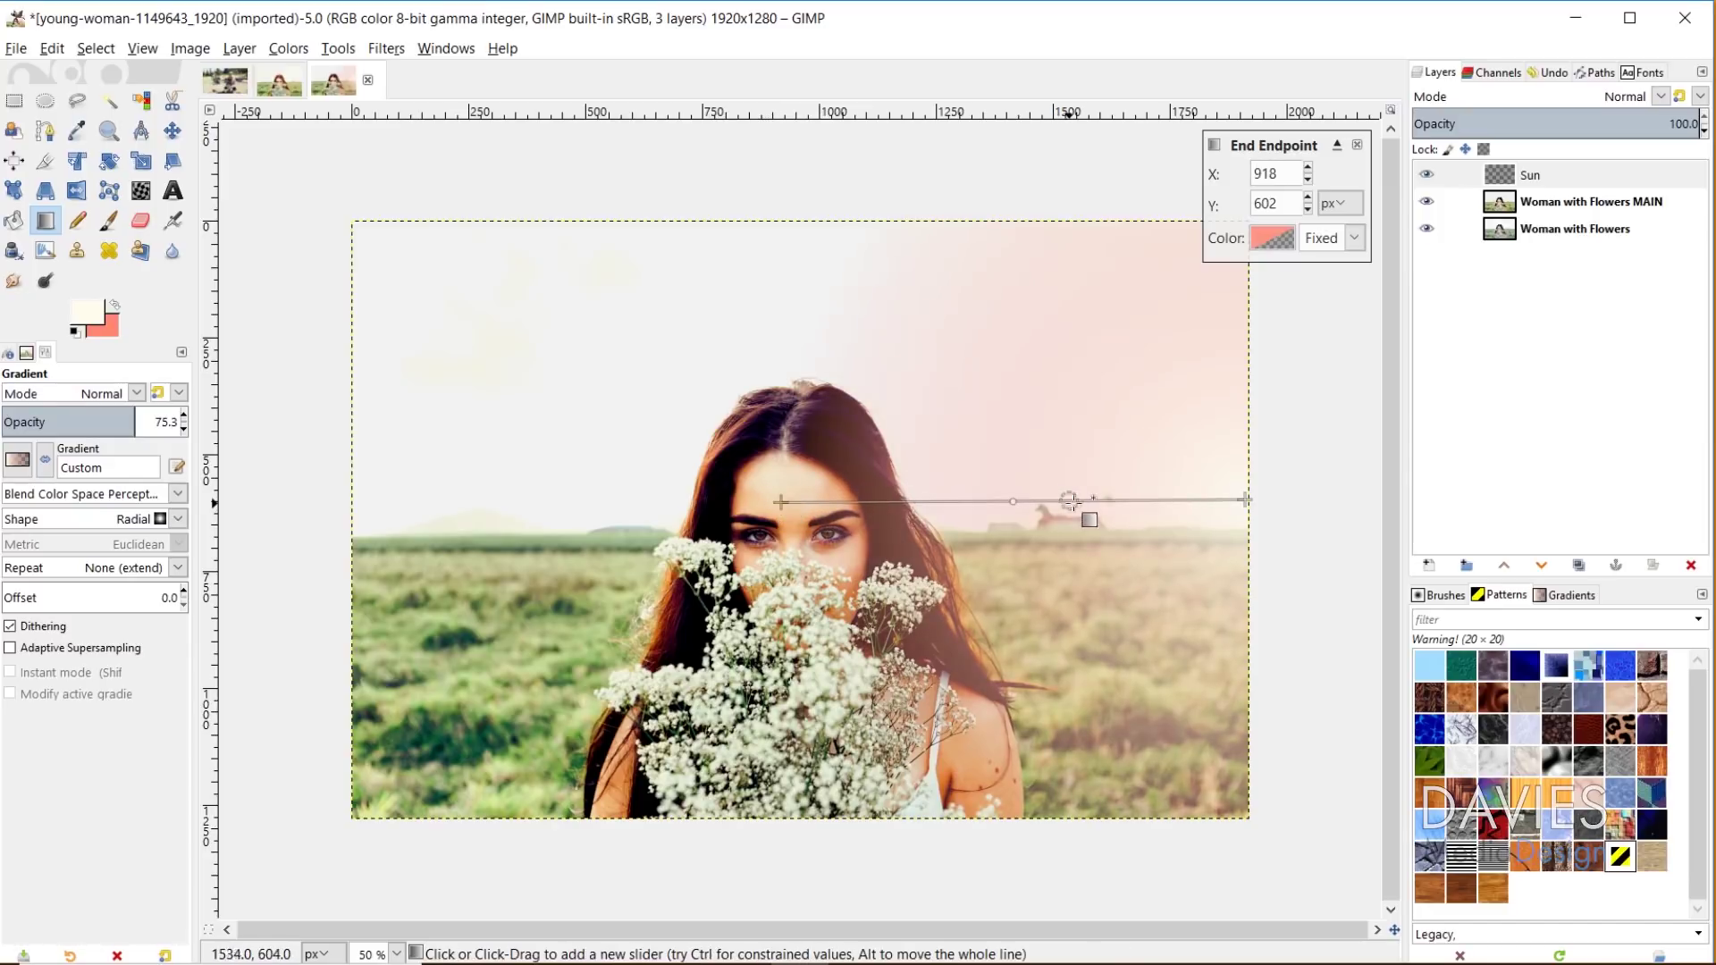
- Add a gradient stop at about position 20.56 and color it pale yellow, f1eab1
click(1149, 500)
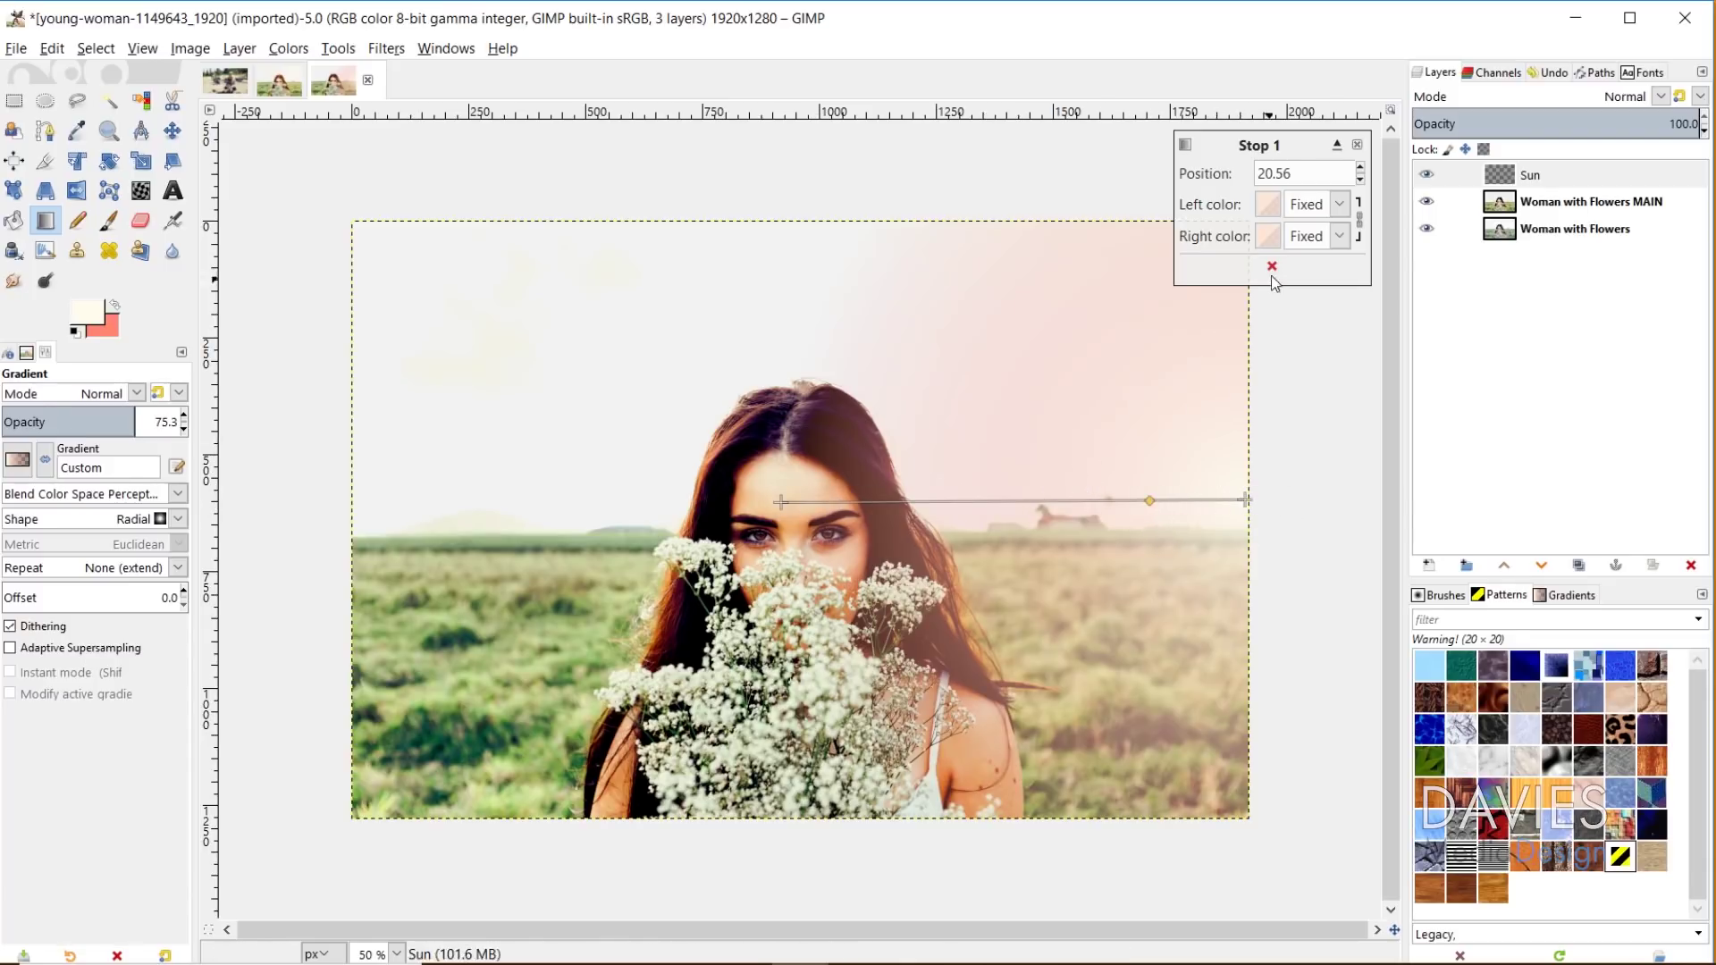
click(1267, 206)
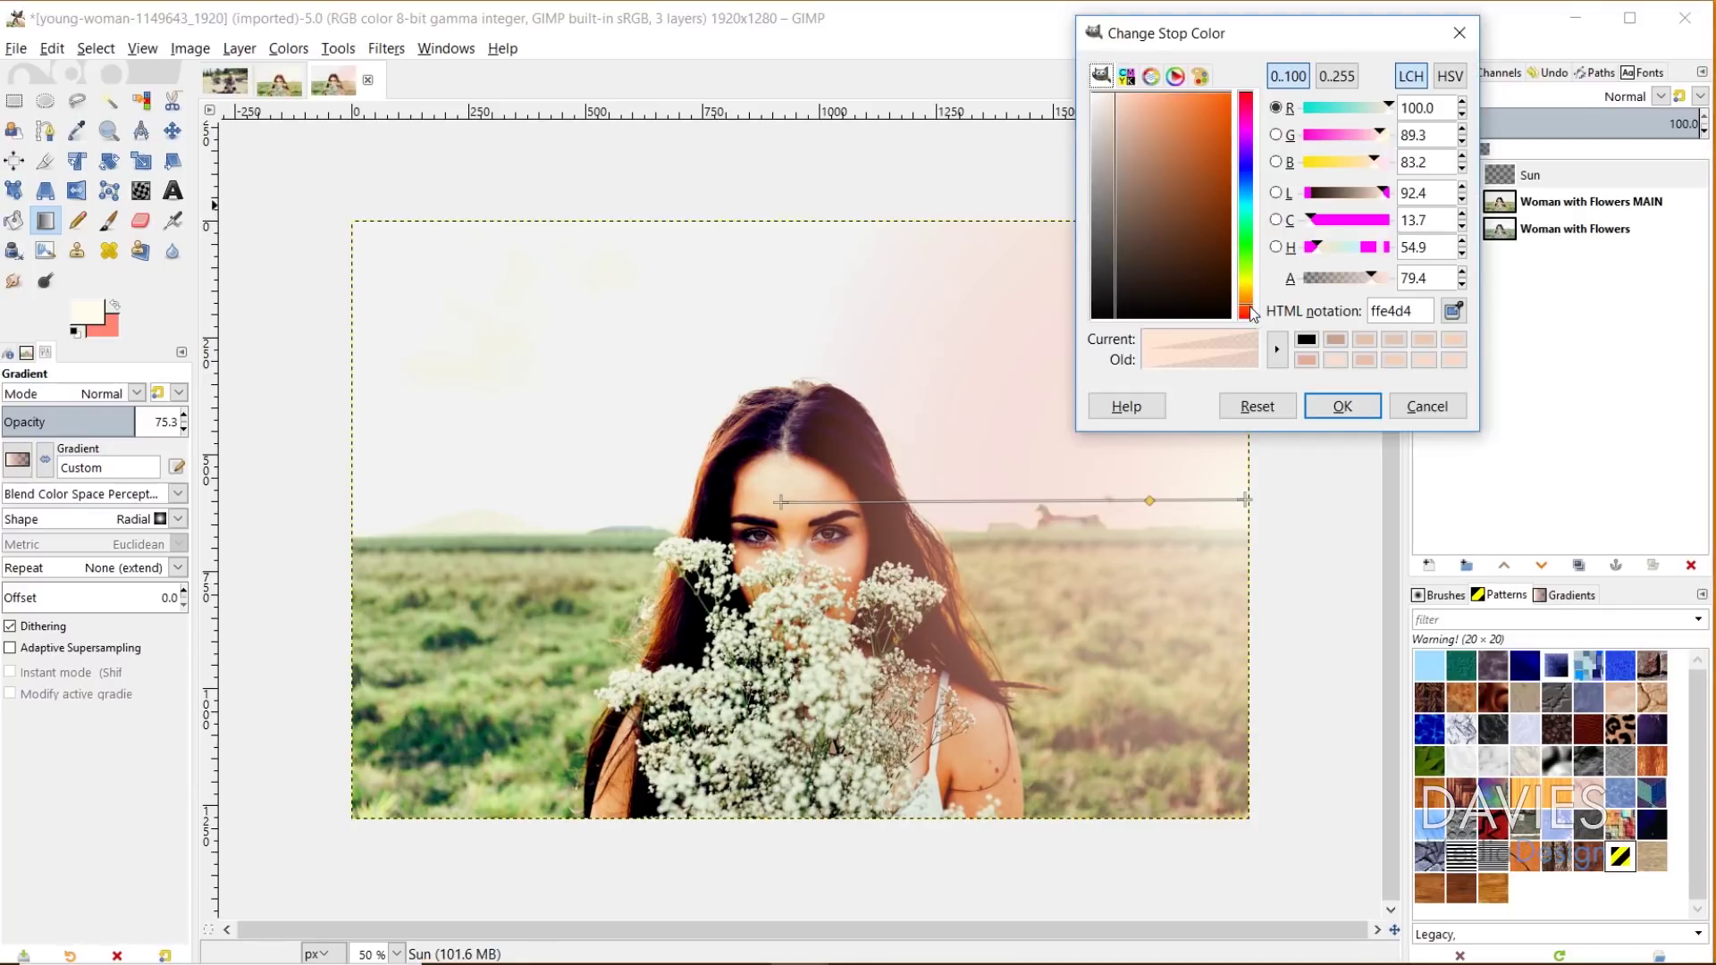
drag(1252, 313, 1258, 296)
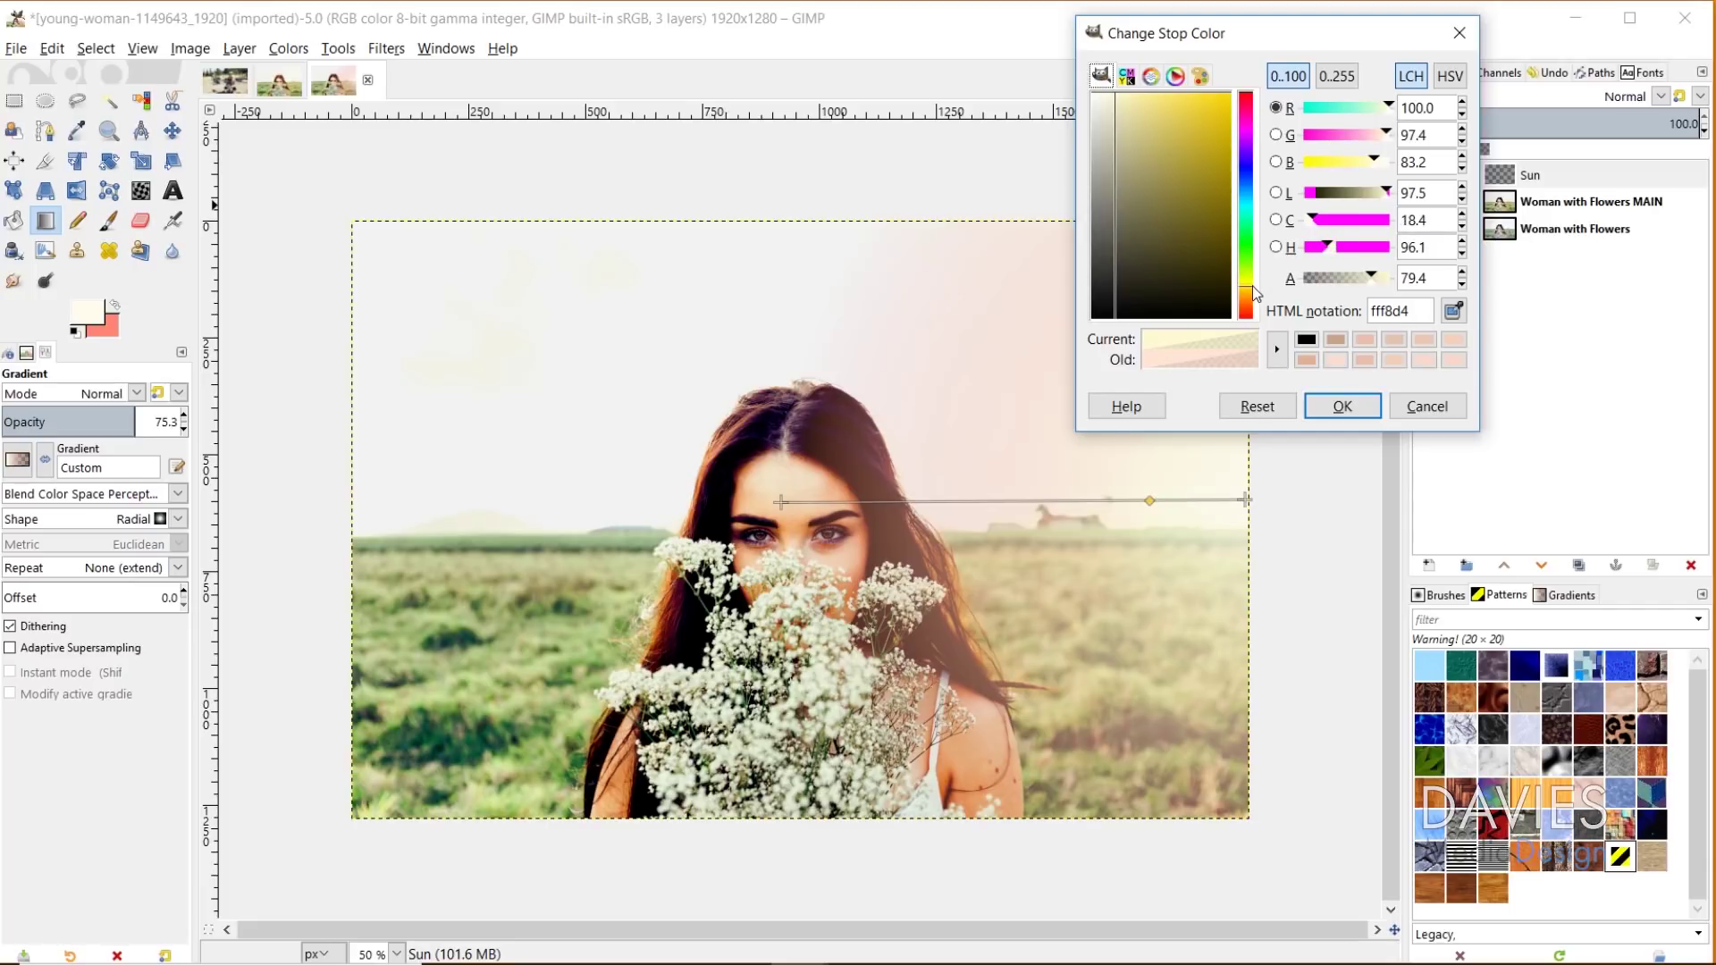
drag(1106, 104, 1129, 105)
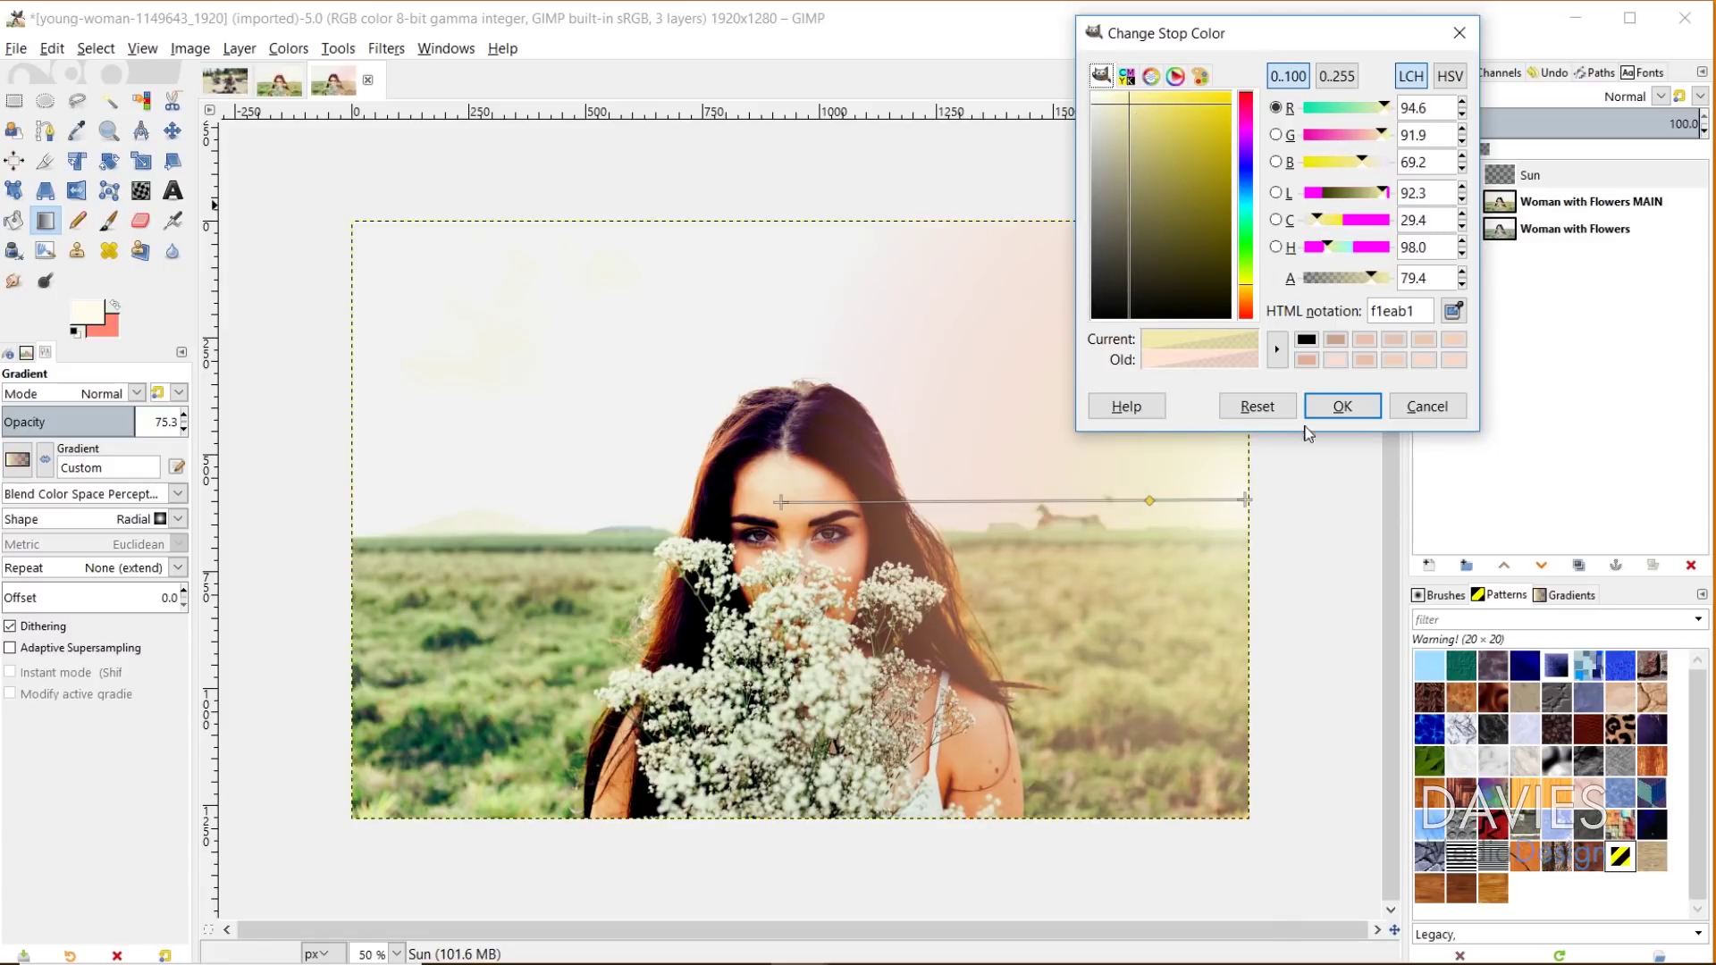
click(1327, 408)
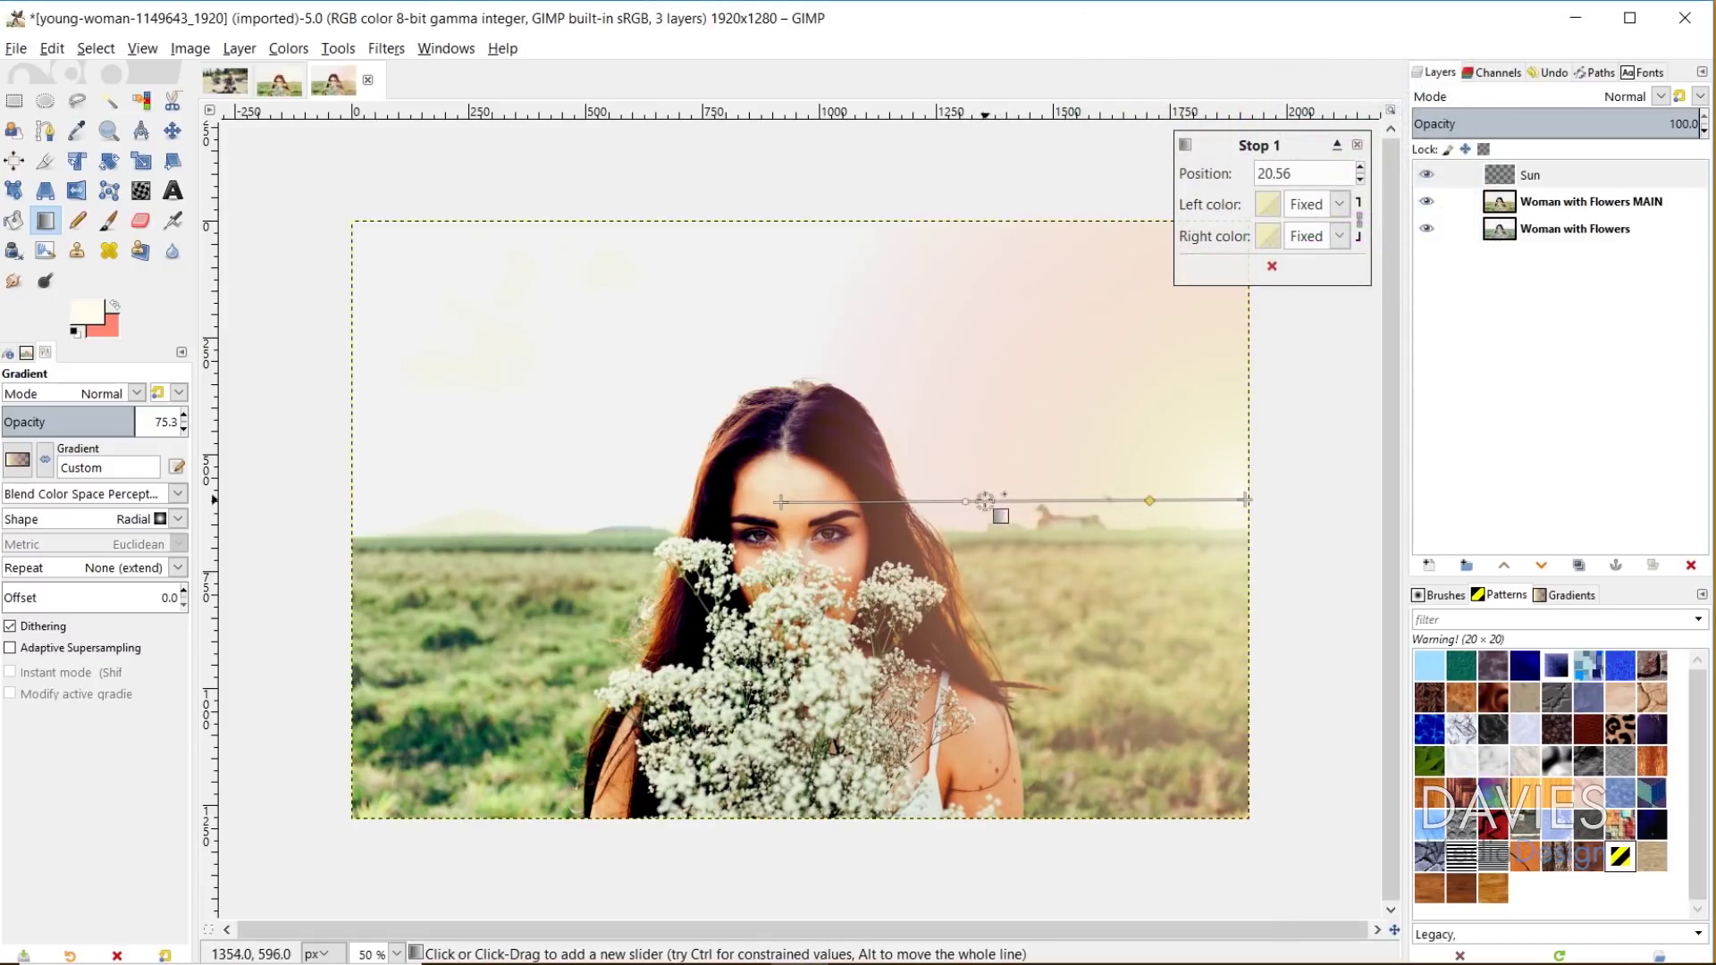
- Add a second gradient stop at about position 72.38 and make its orange color more saturated
click(910, 501)
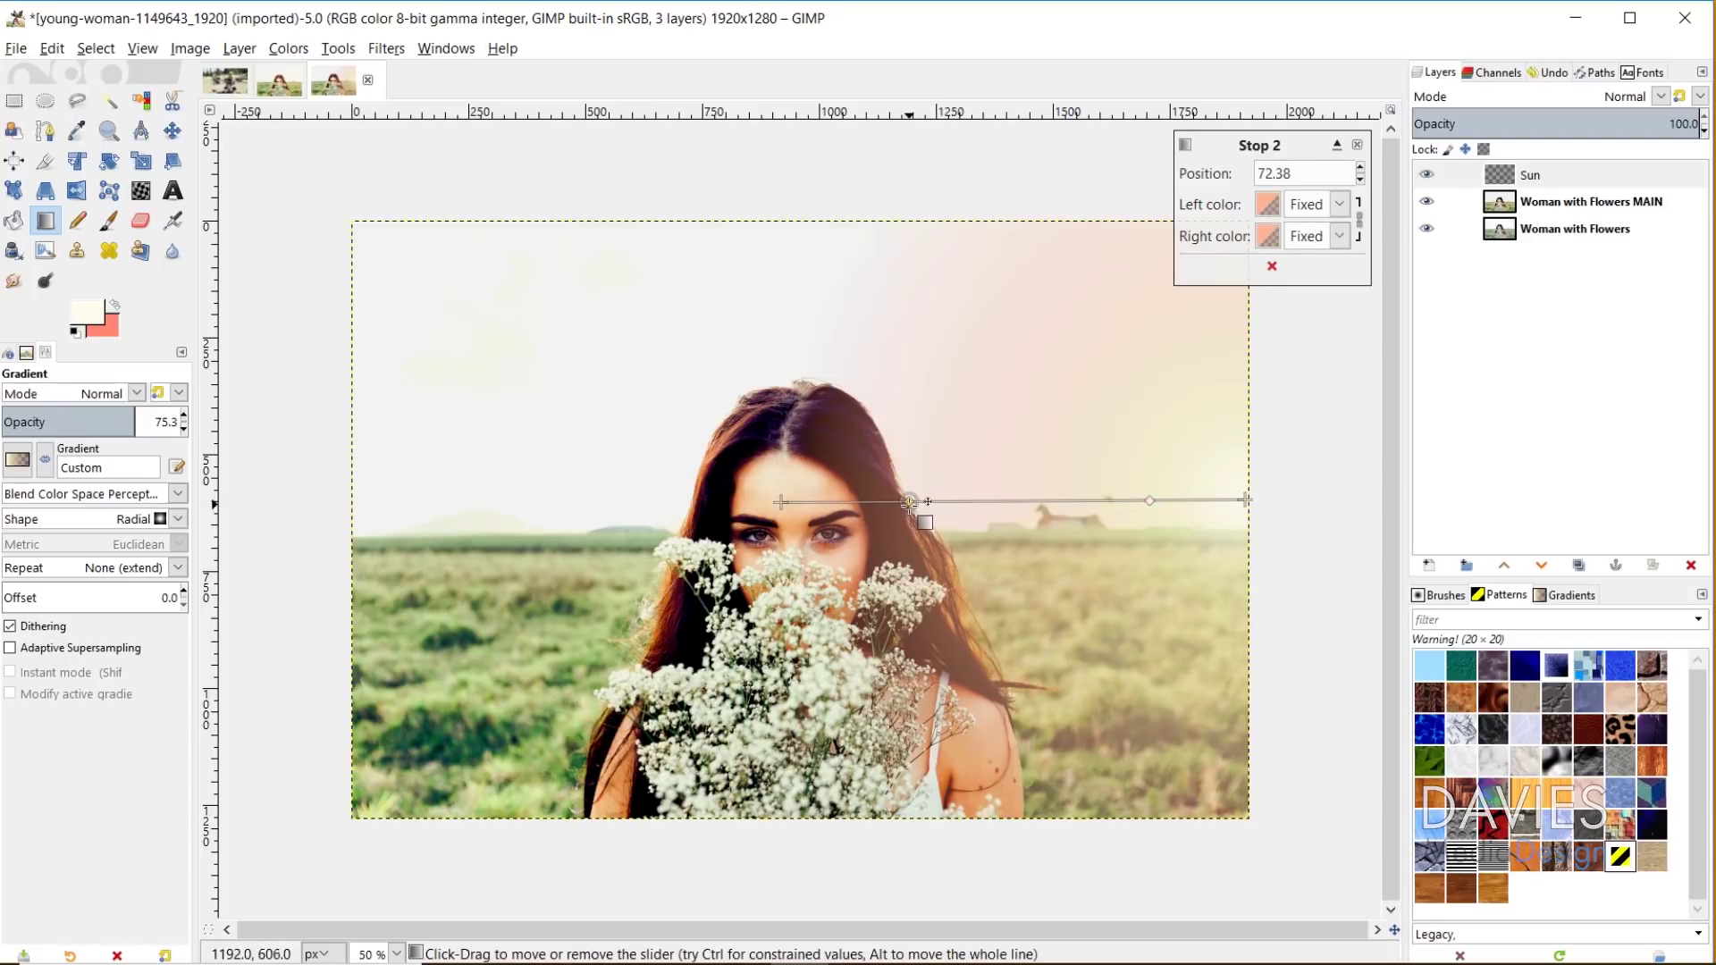
click(1268, 204)
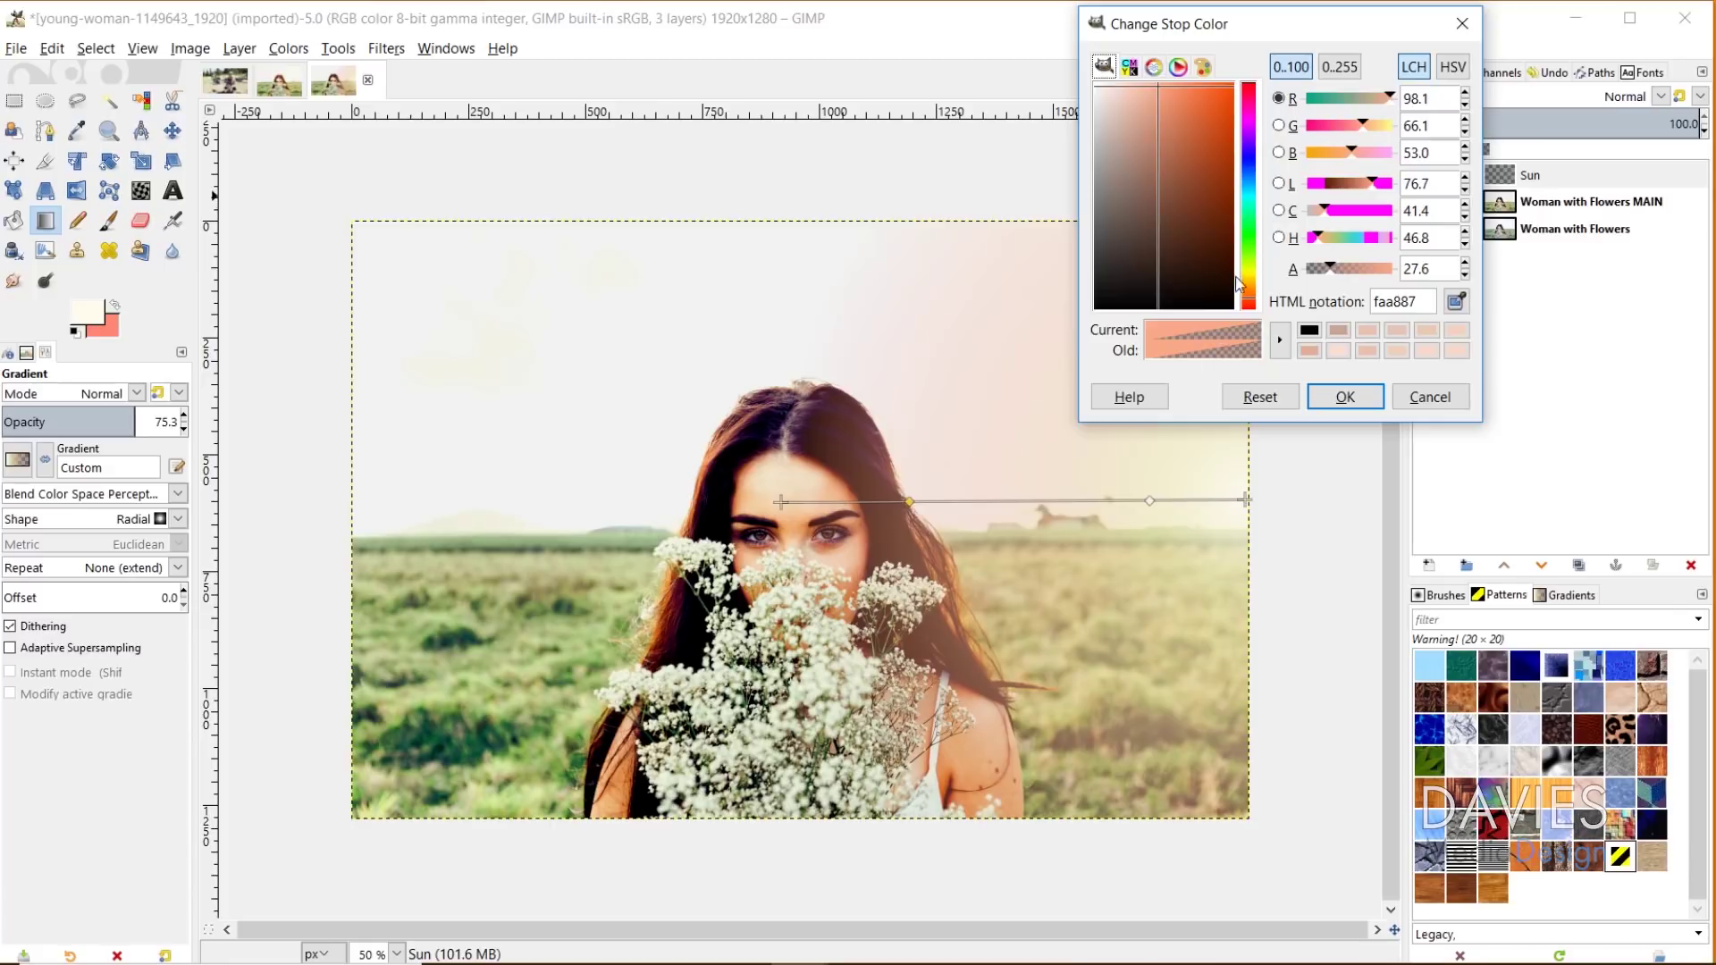
mouse_move(1160, 116)
mouse_down()
mouse_move(1180, 115)
mouse_move(1171, 103)
mouse_up()
click(1346, 396)
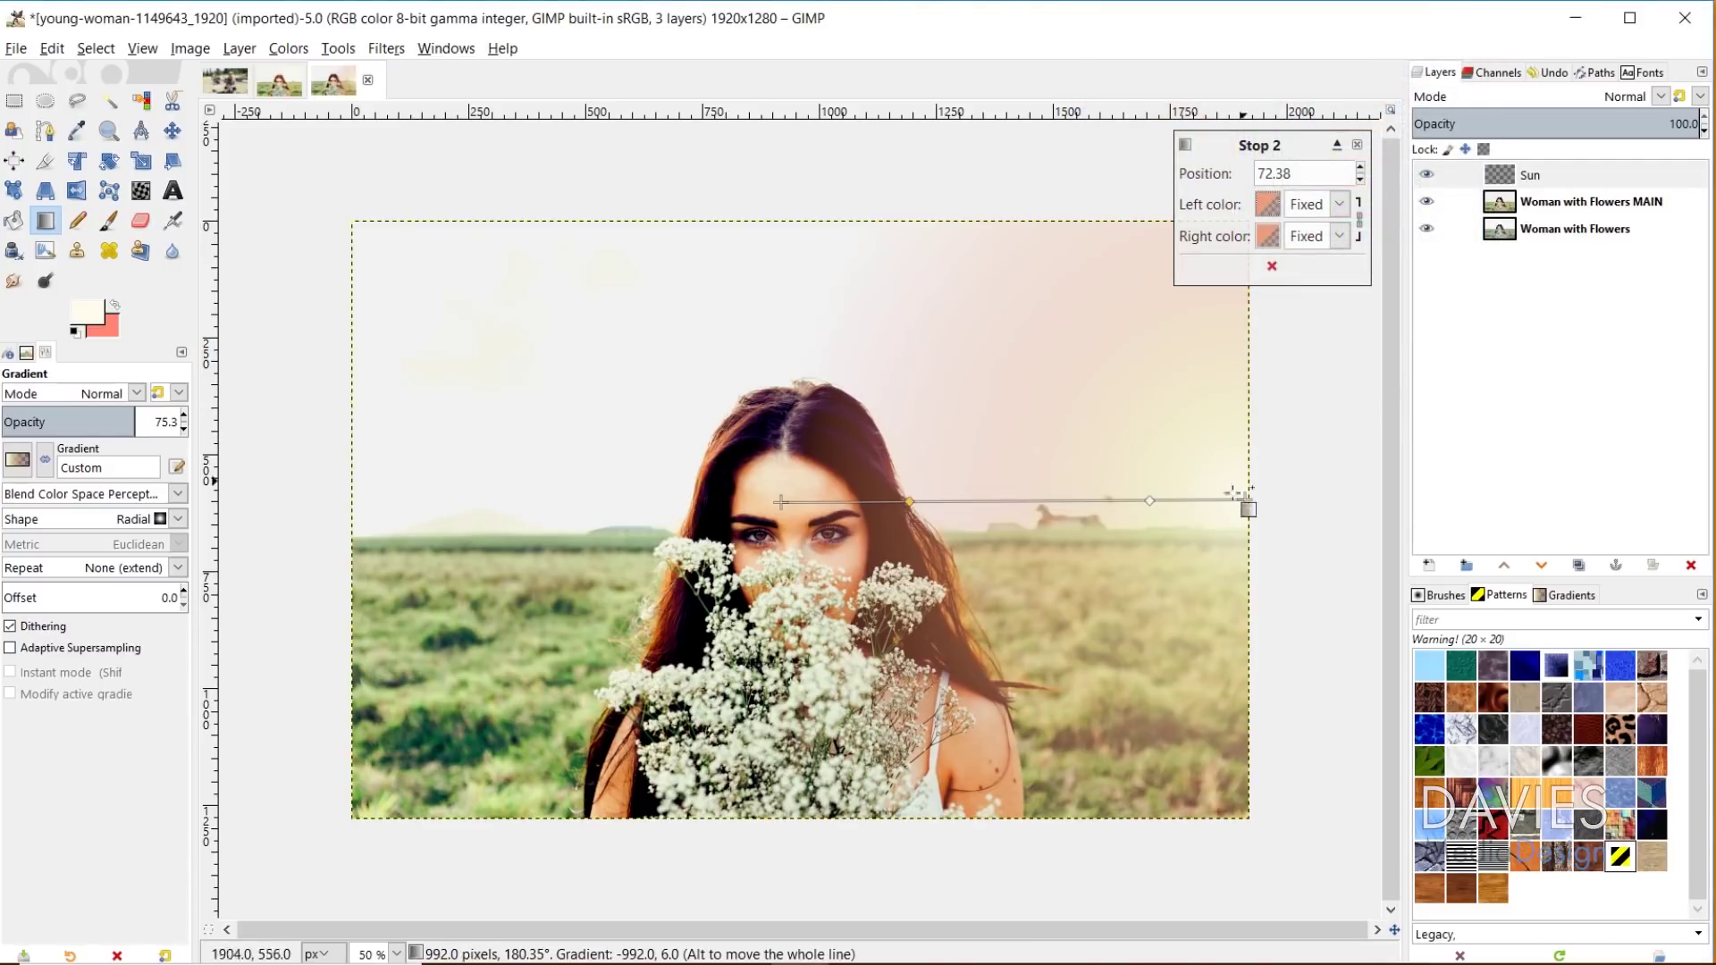
- Move the yellow stop to about 27.22 and the orange stop to about 79.64, and commit the gradient
drag(1144, 499, 1118, 502)
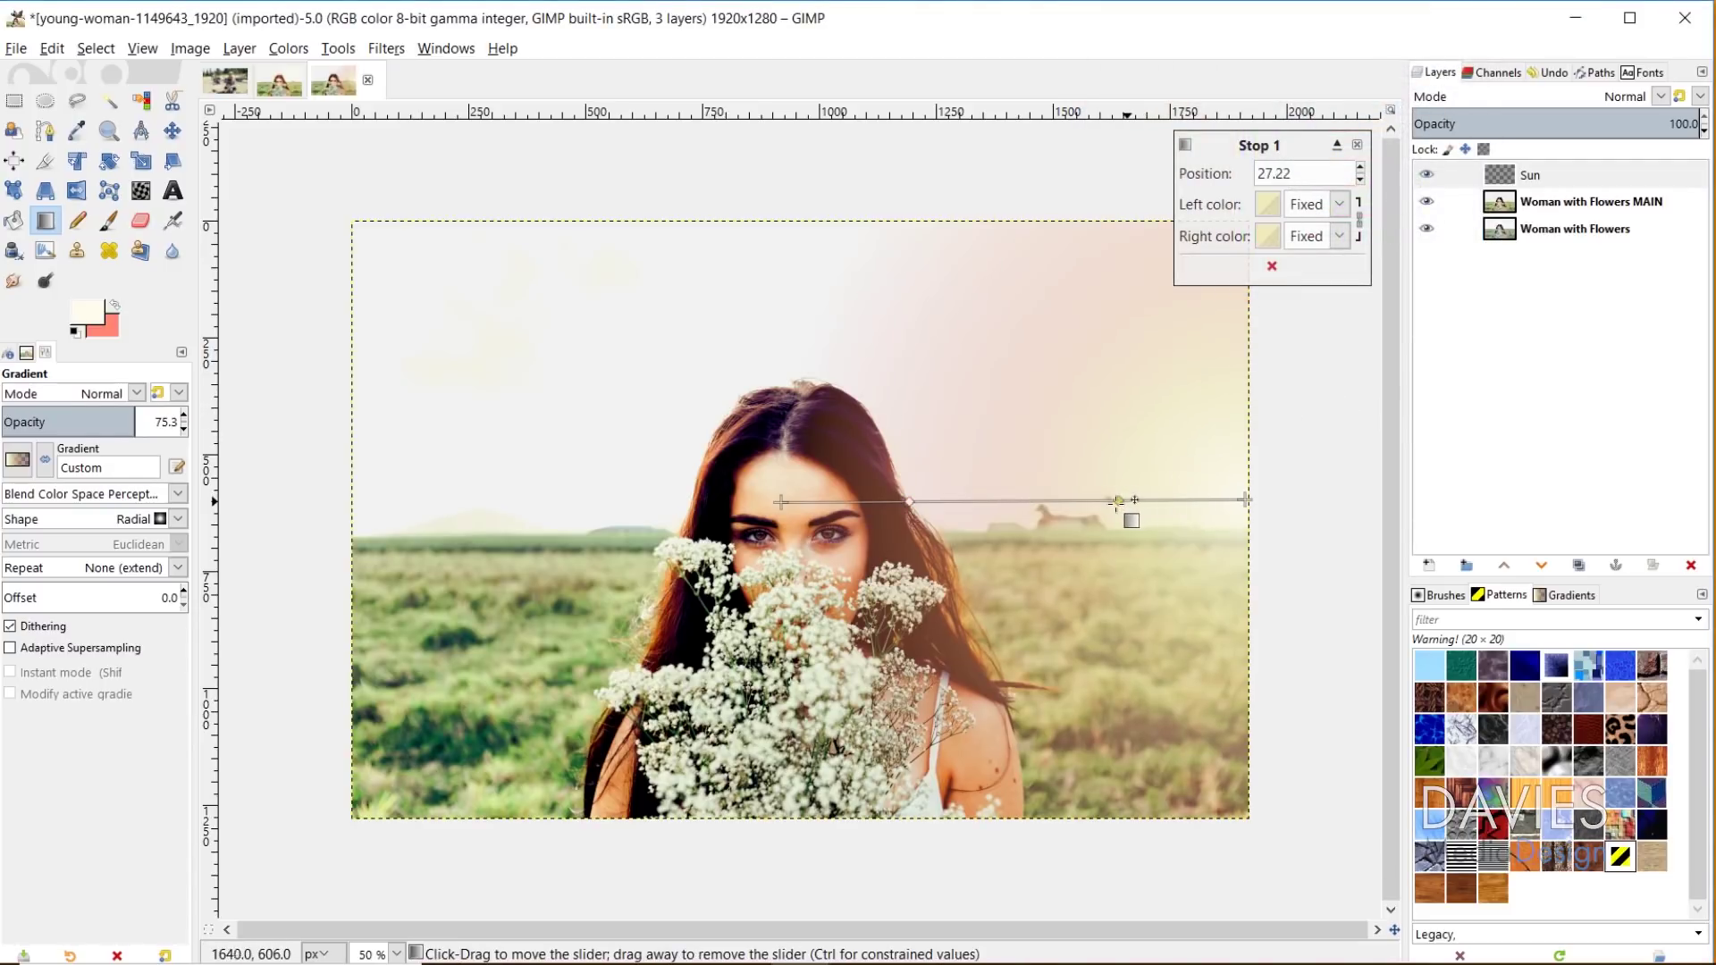
drag(925, 500, 876, 501)
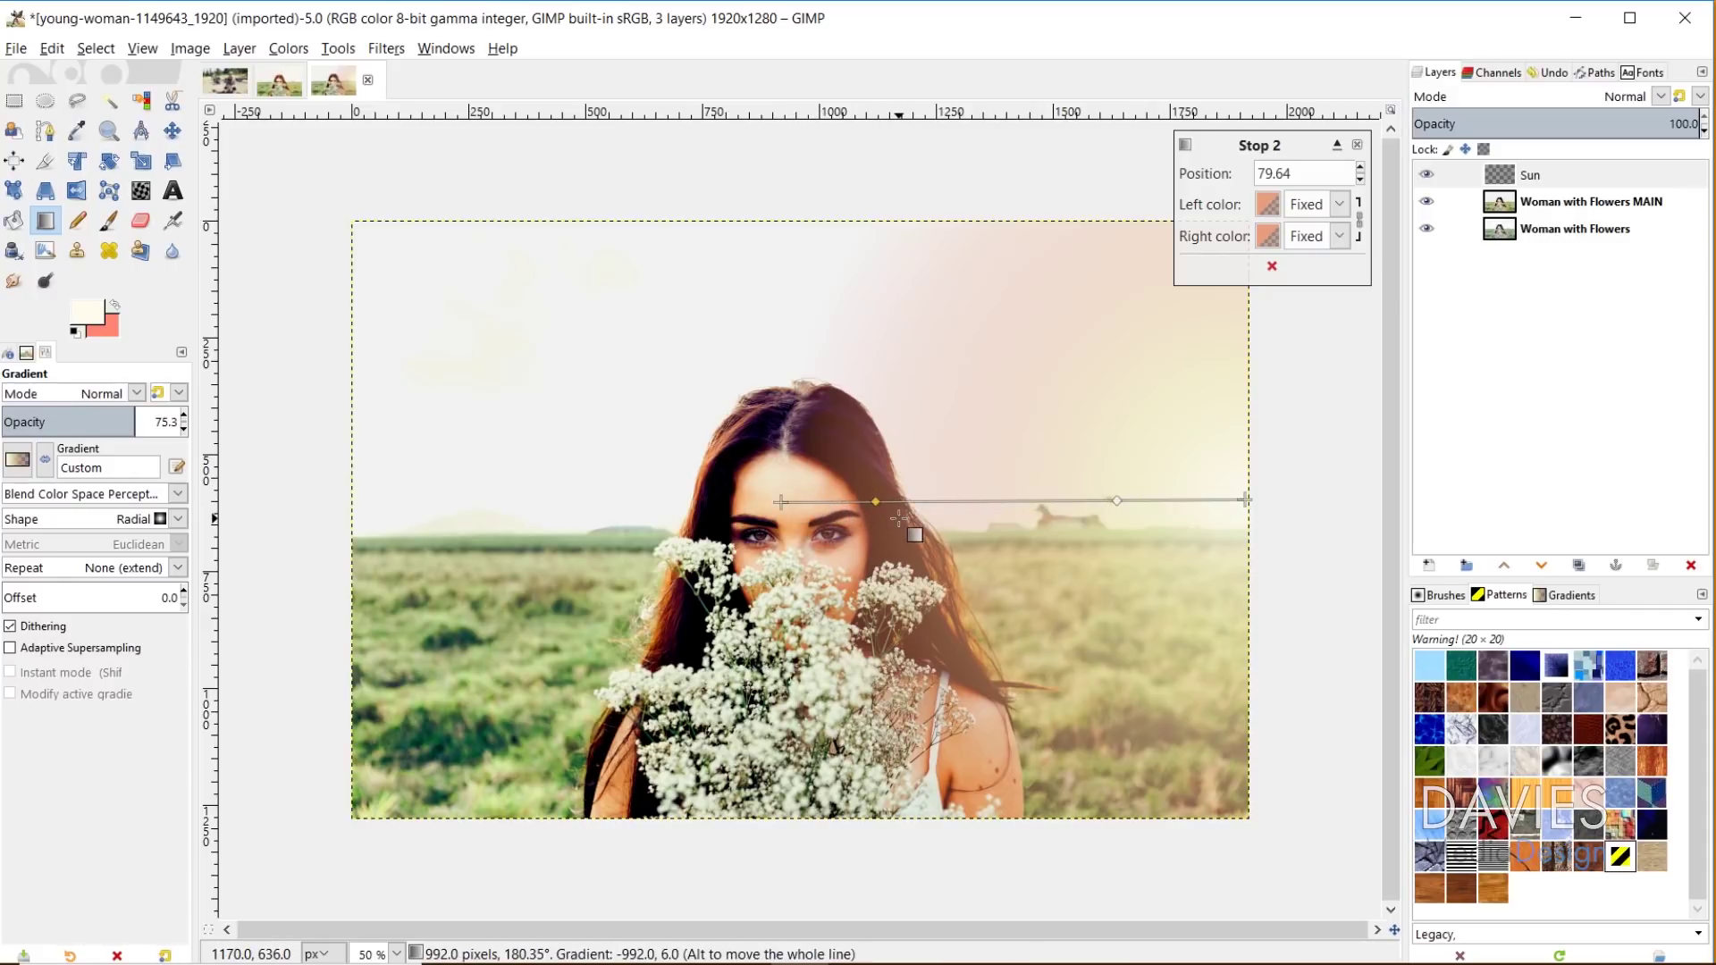
click(174, 134)
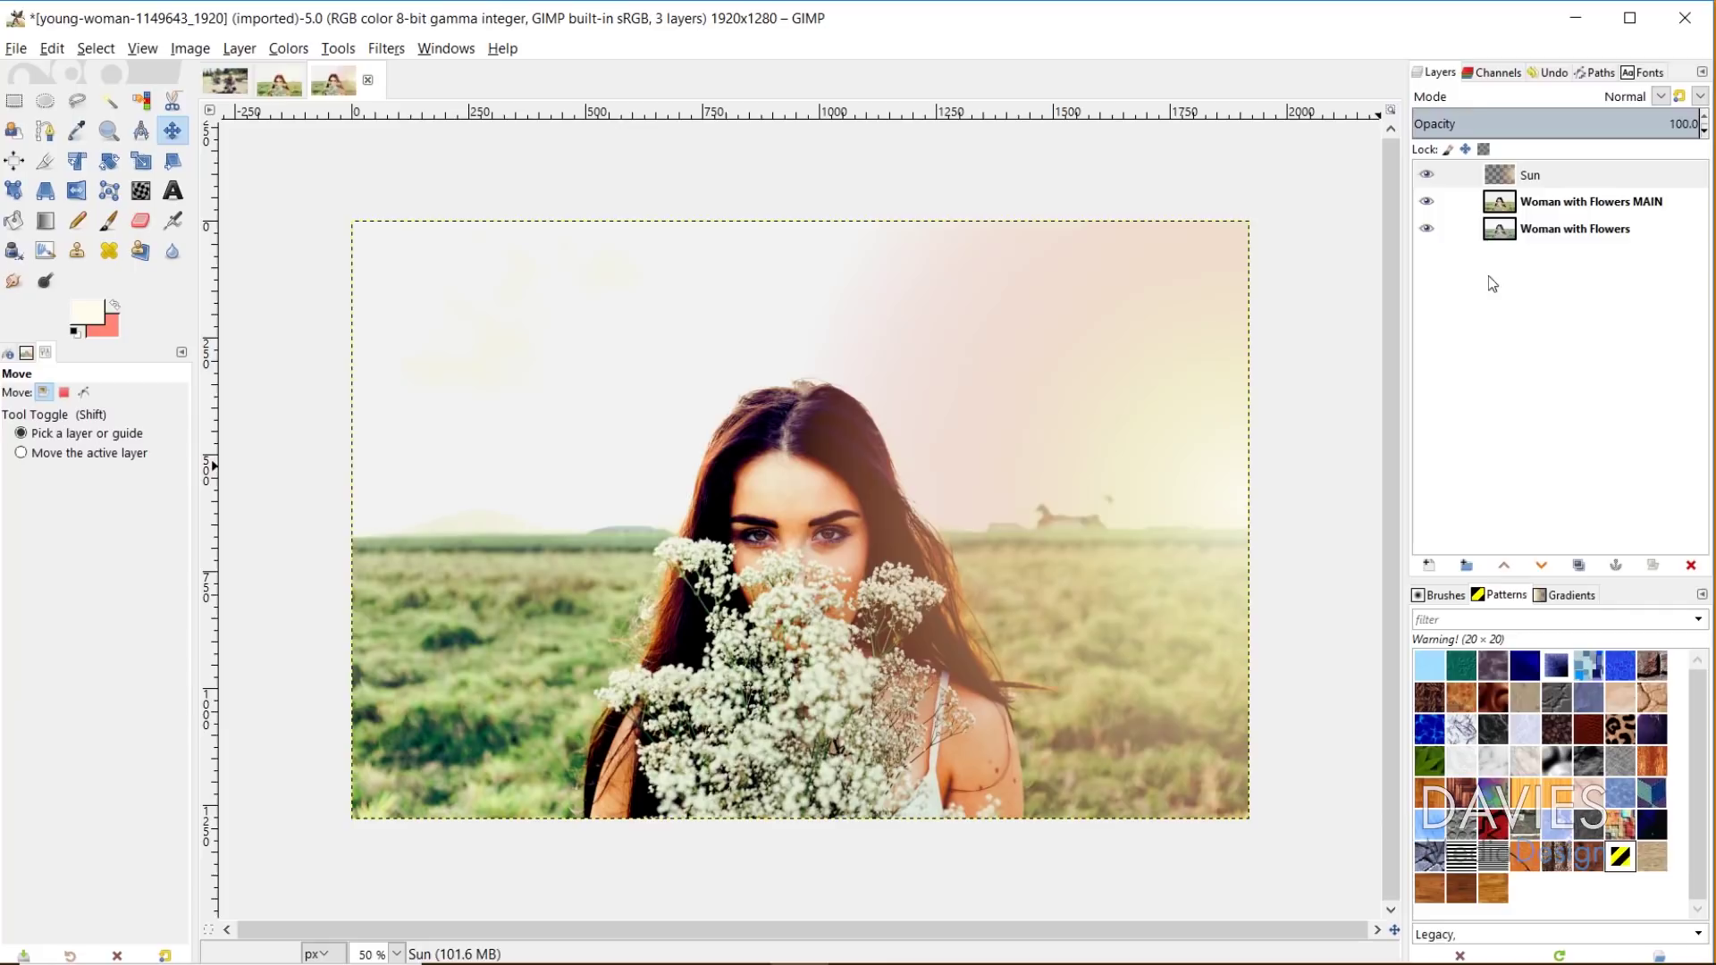
- Set the Sun layer's blend mode to Hard light
click(1500, 175)
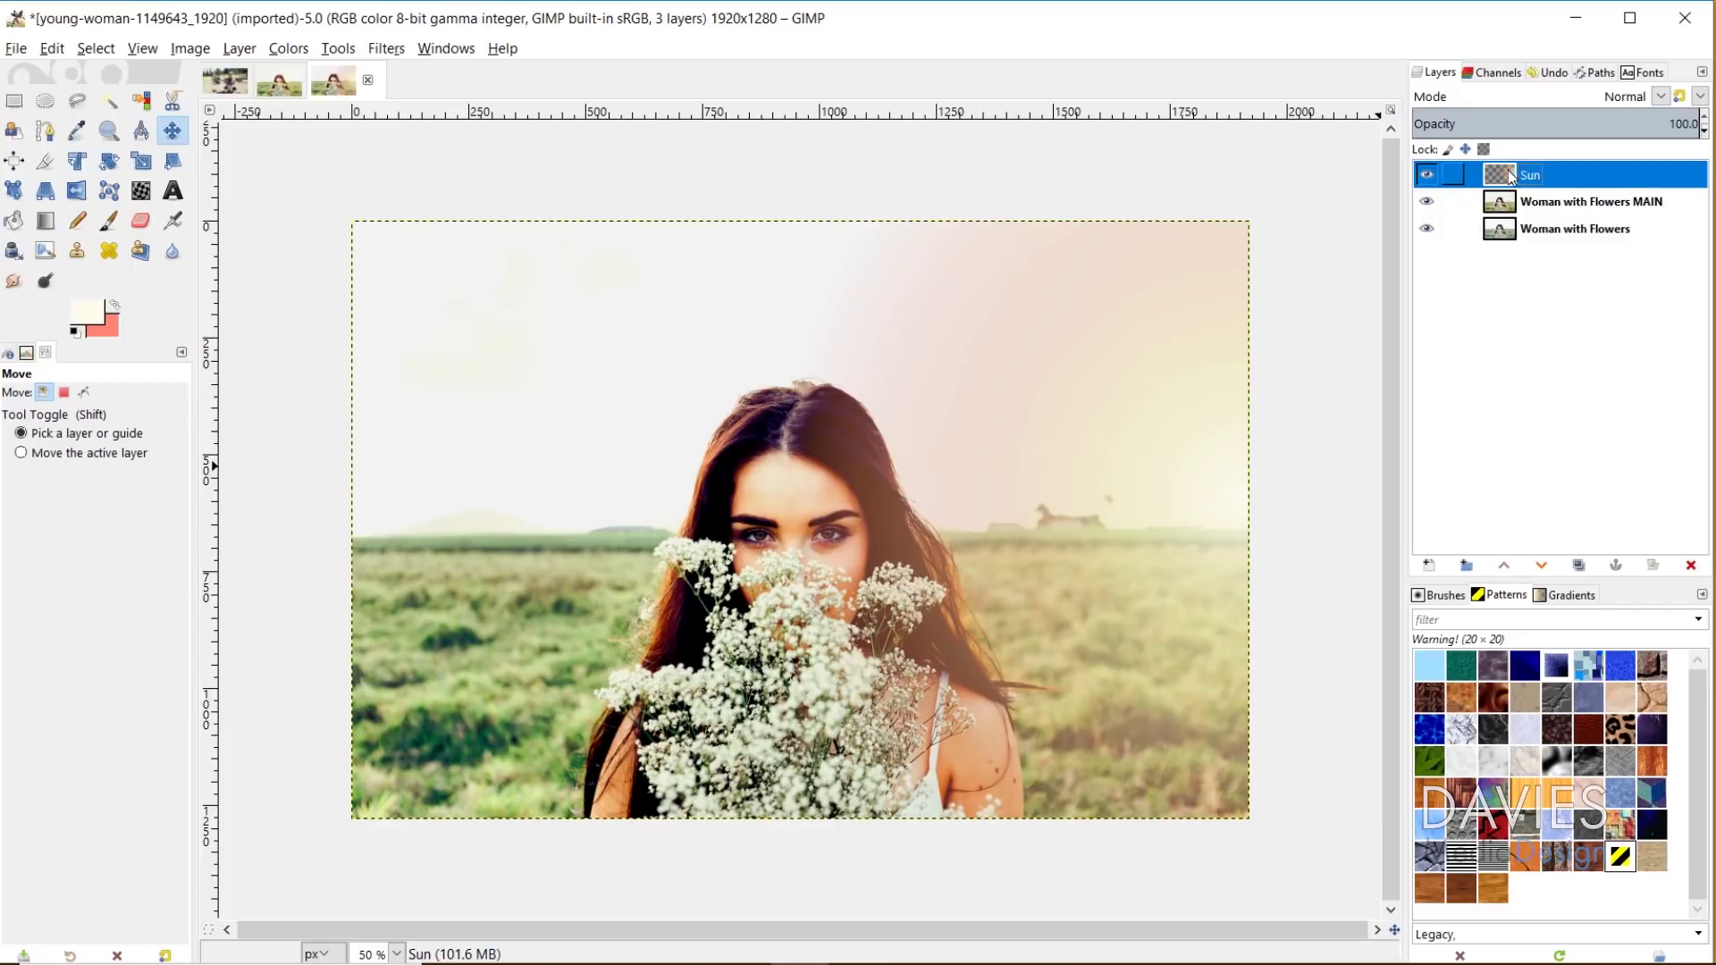
click(1662, 96)
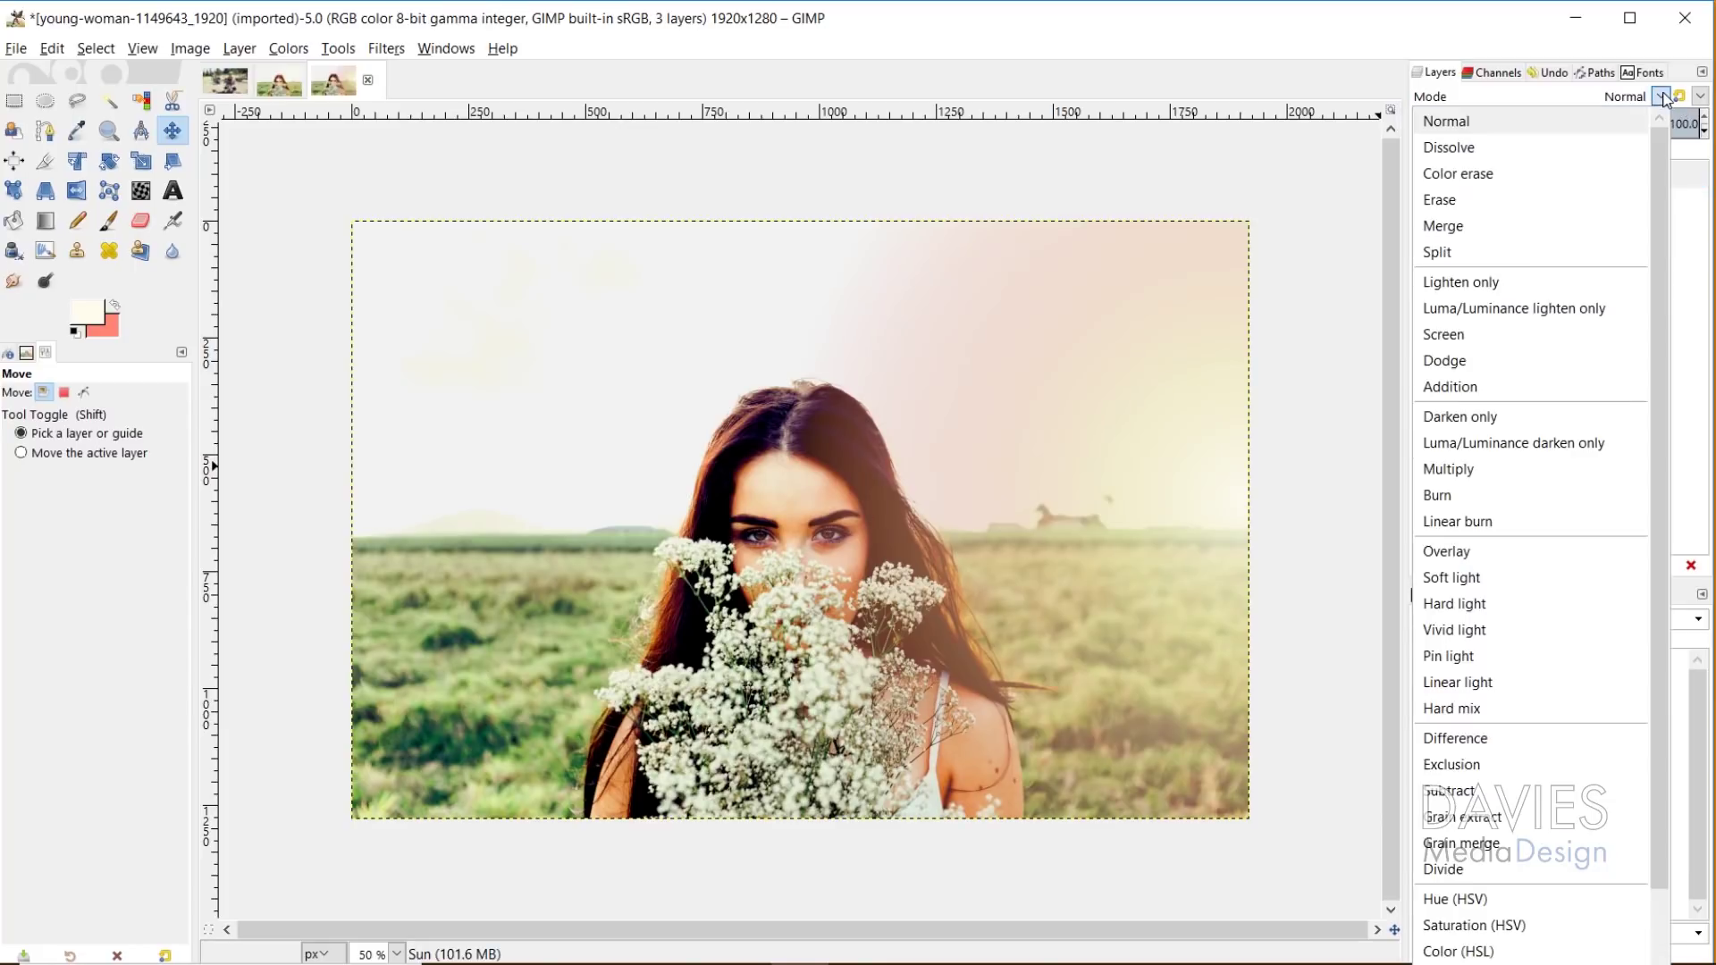
click(1487, 604)
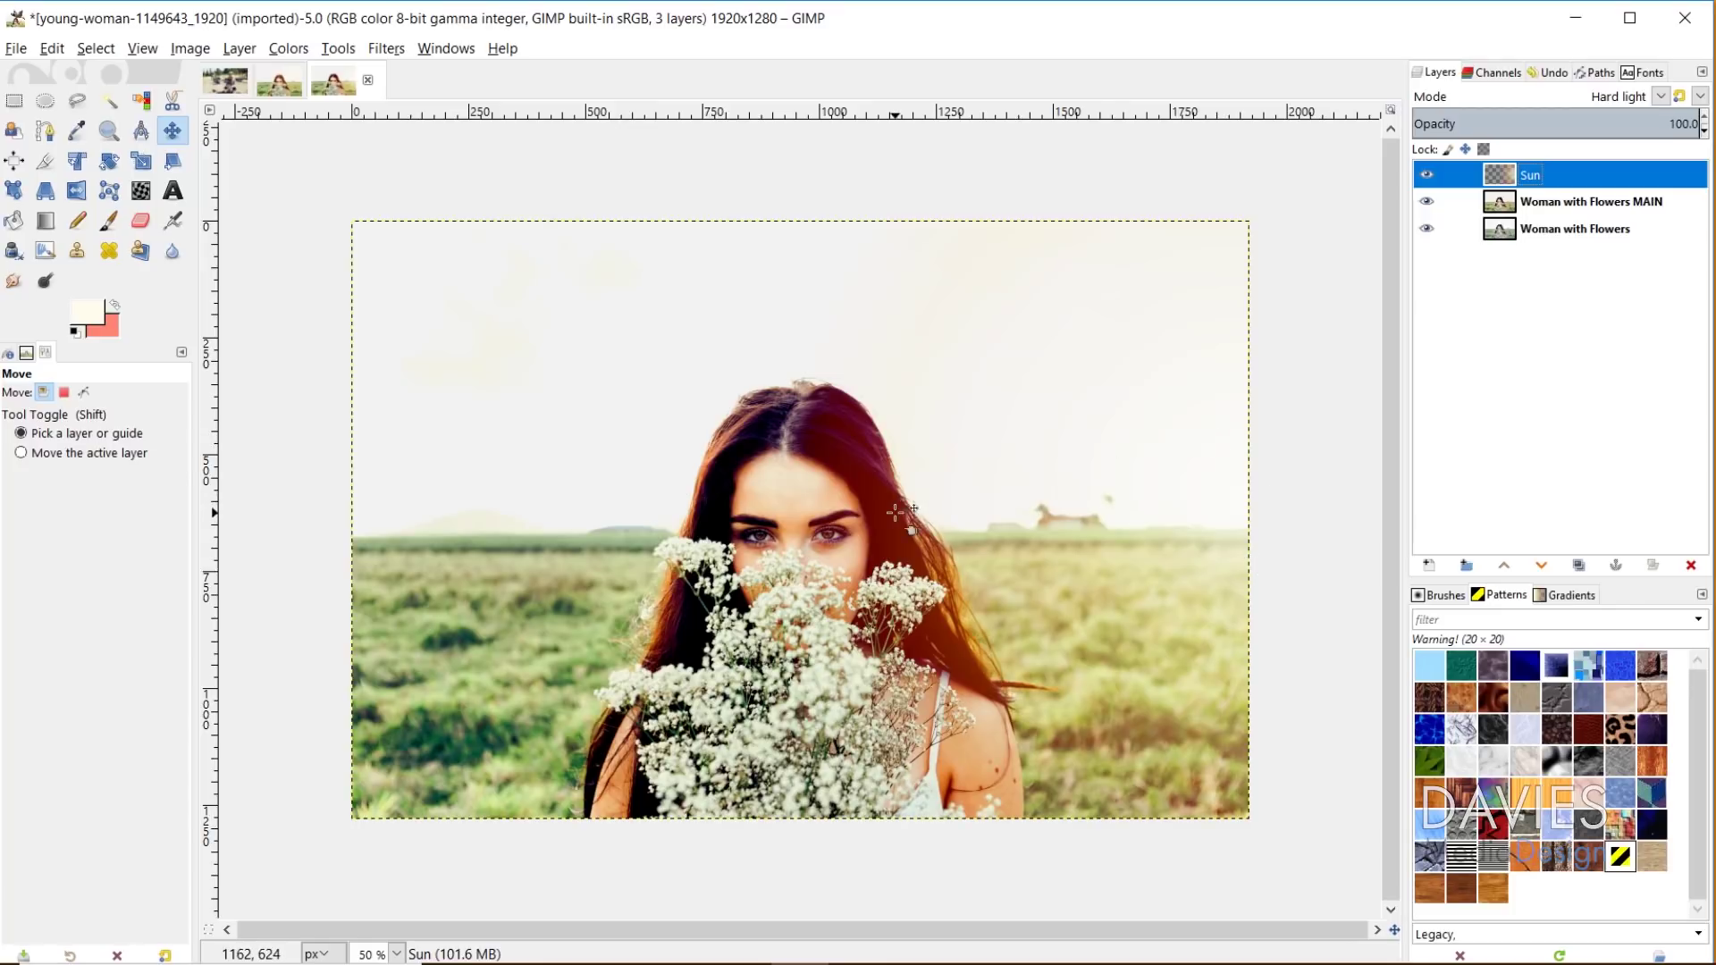
- Create a new 1920 x 1280 transparent layer named Vignette above the Sun layer
click(1426, 179)
click(1429, 565)
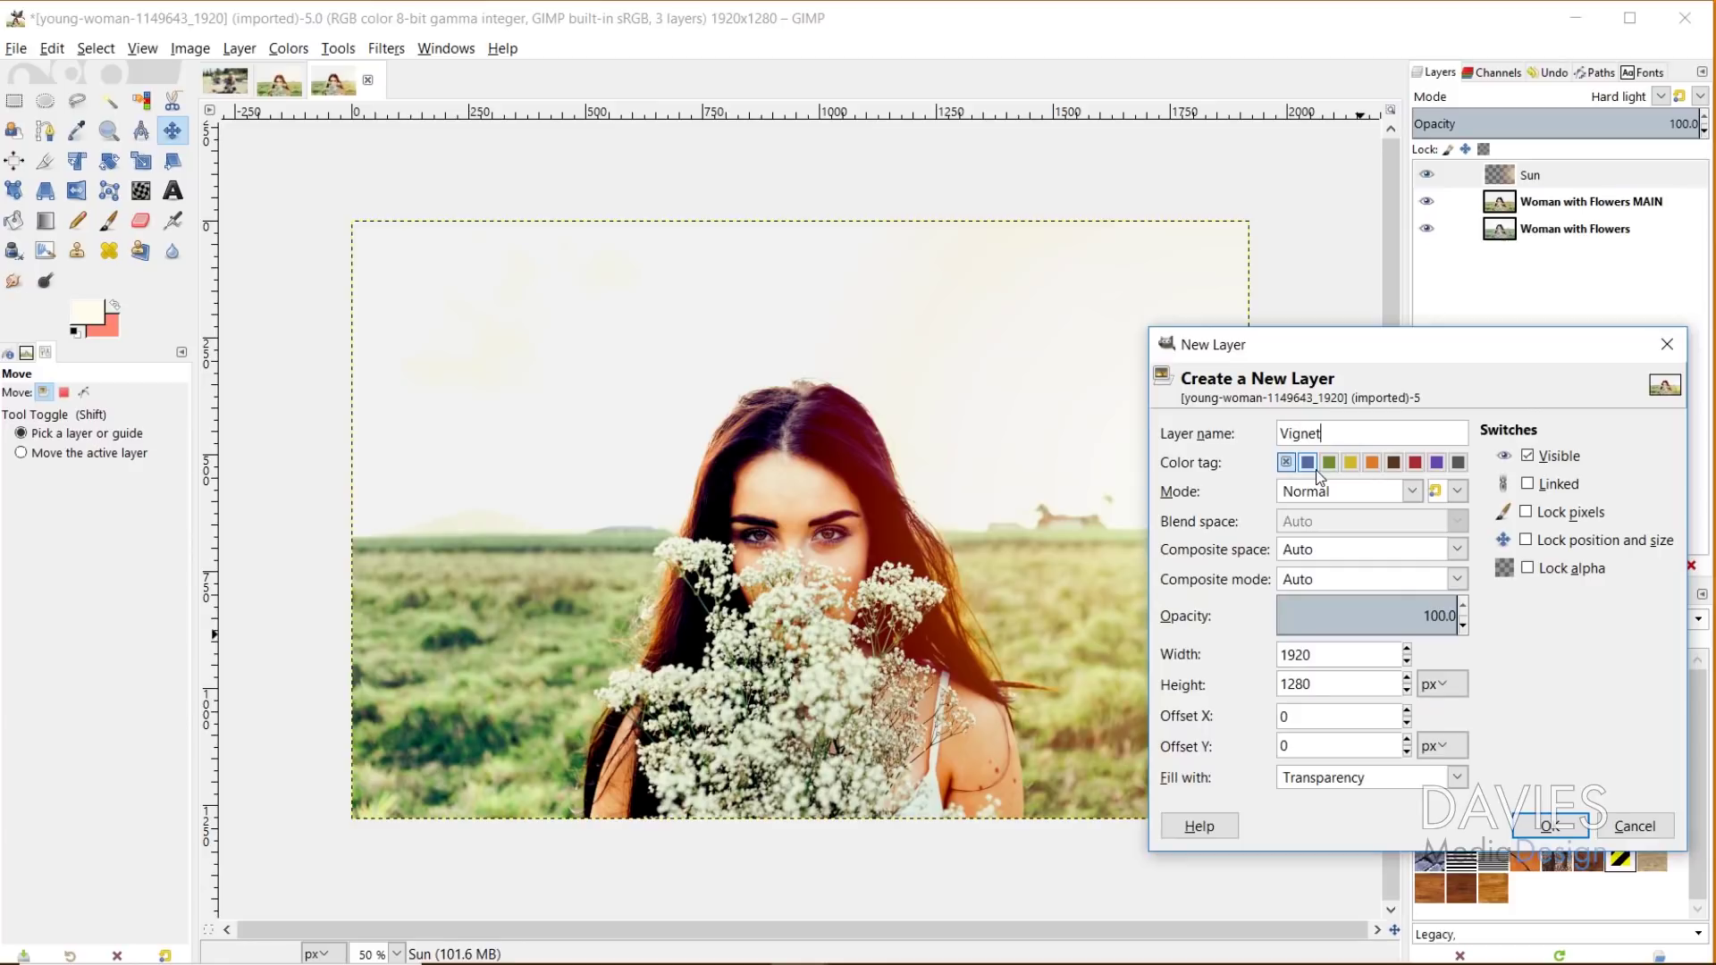
key(Return)
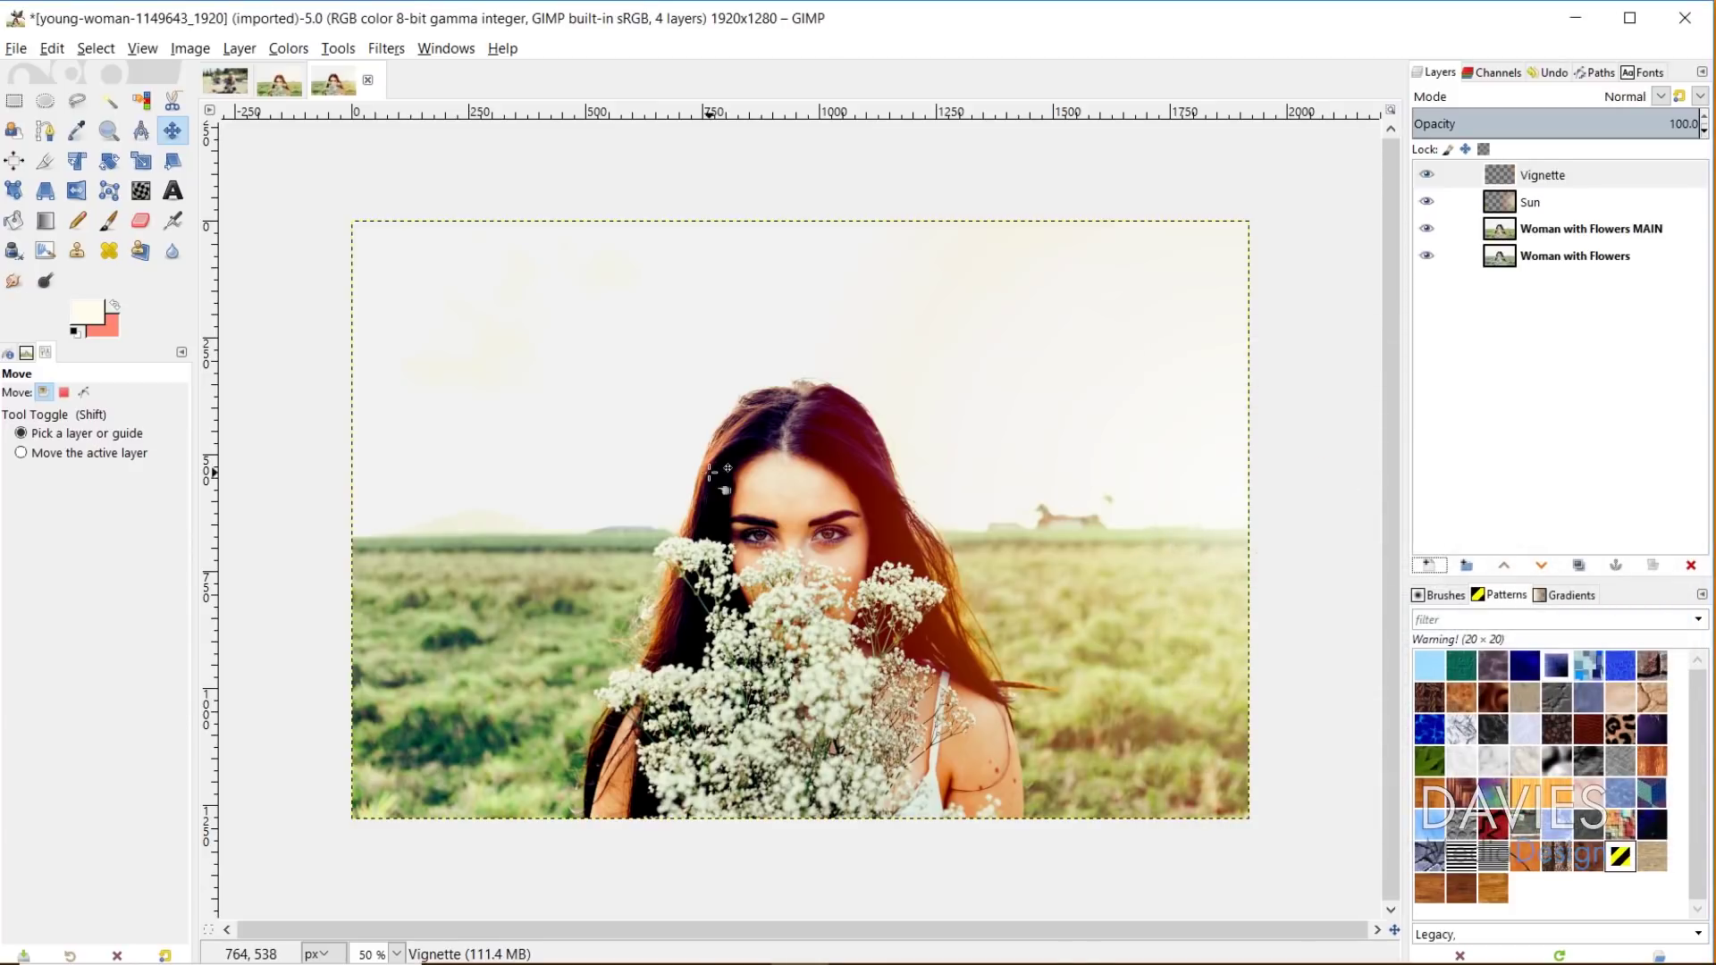
- Apply the Vignette filter to the Vignette layer with a black circle shape, radius 1.200 and softness 0.800
click(381, 50)
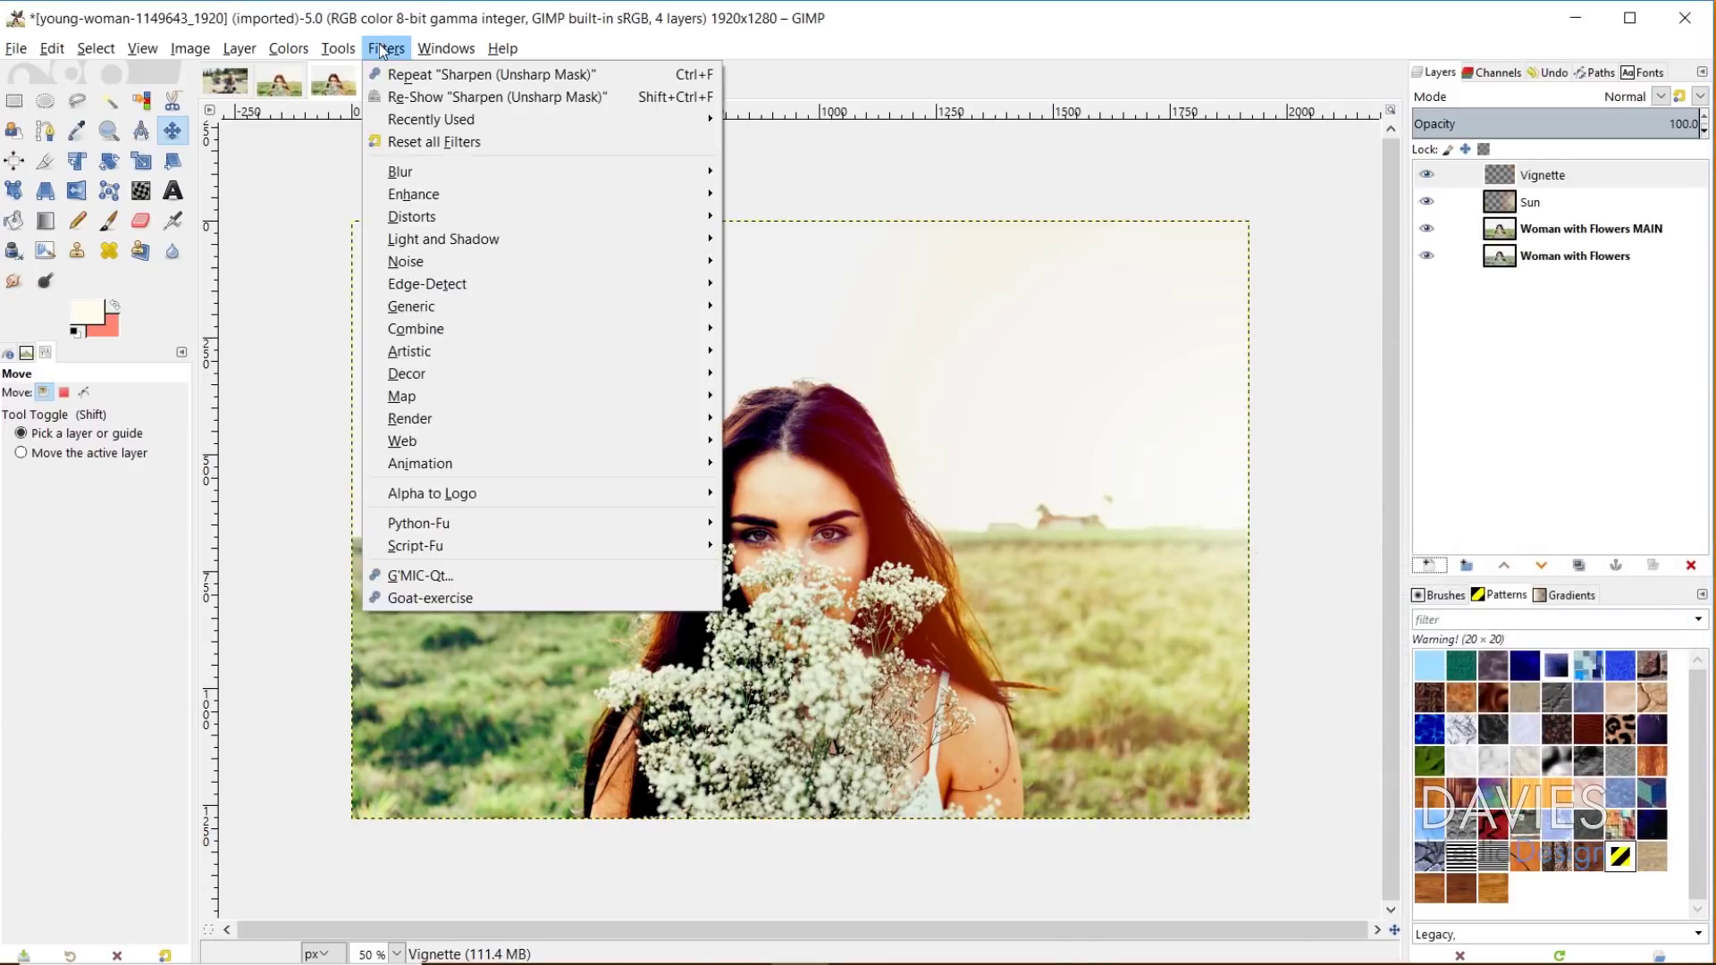
mouse_move(570, 240)
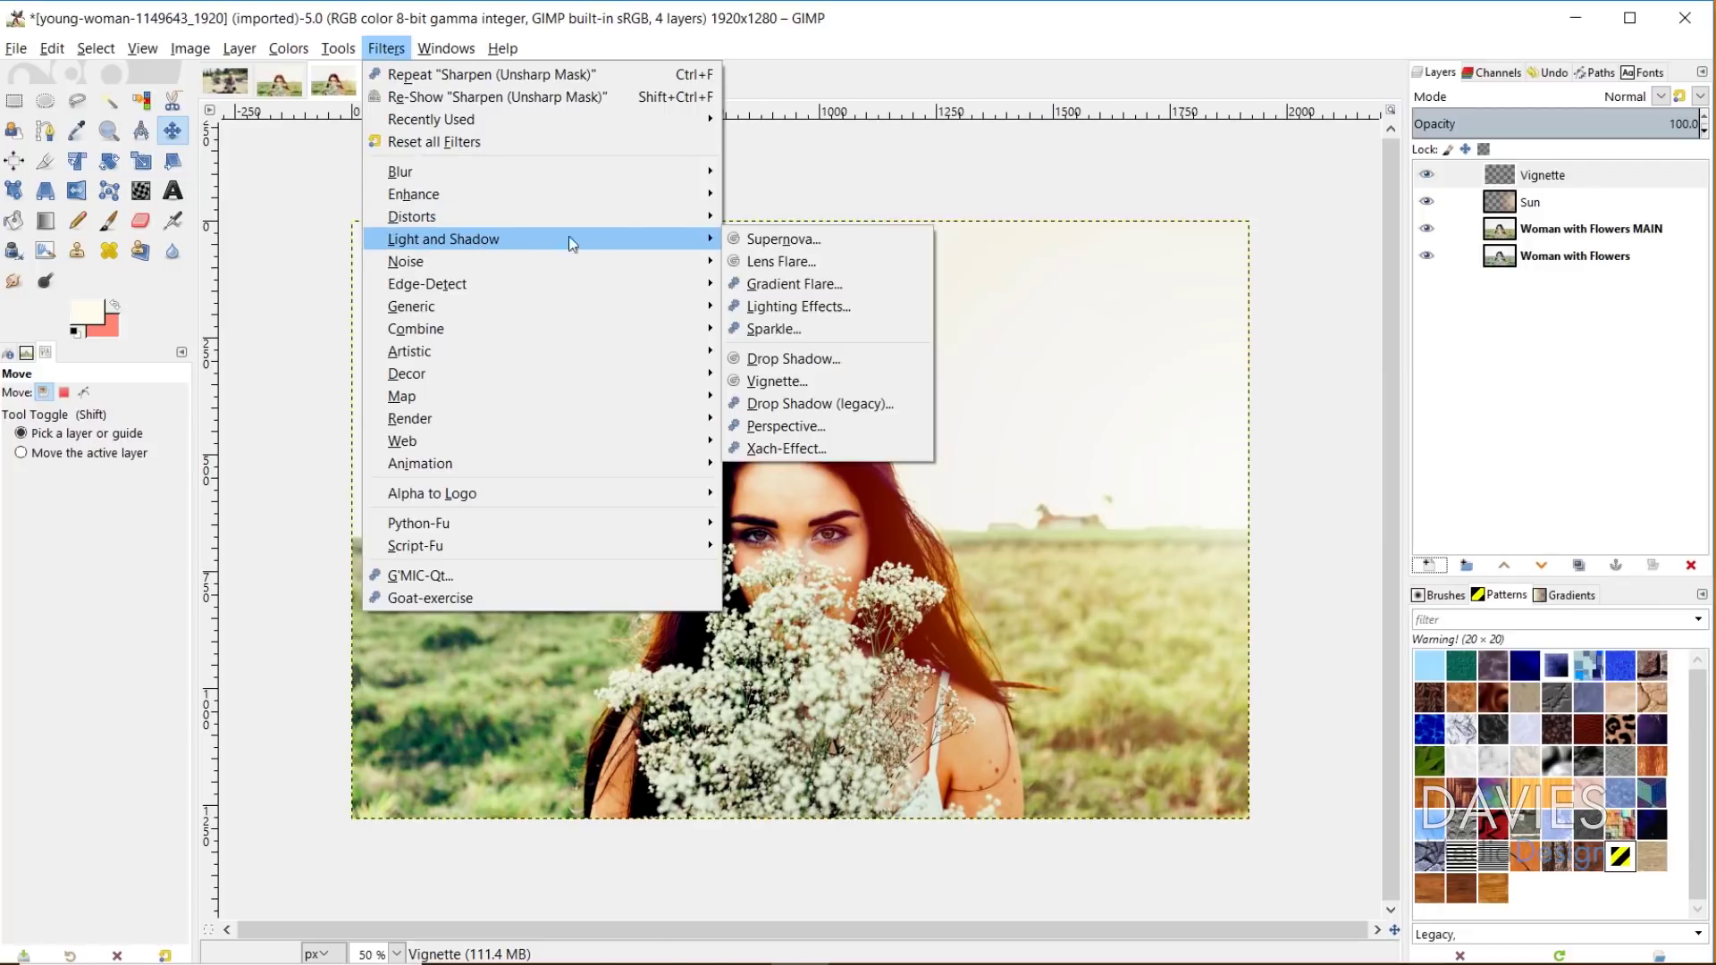
click(776, 381)
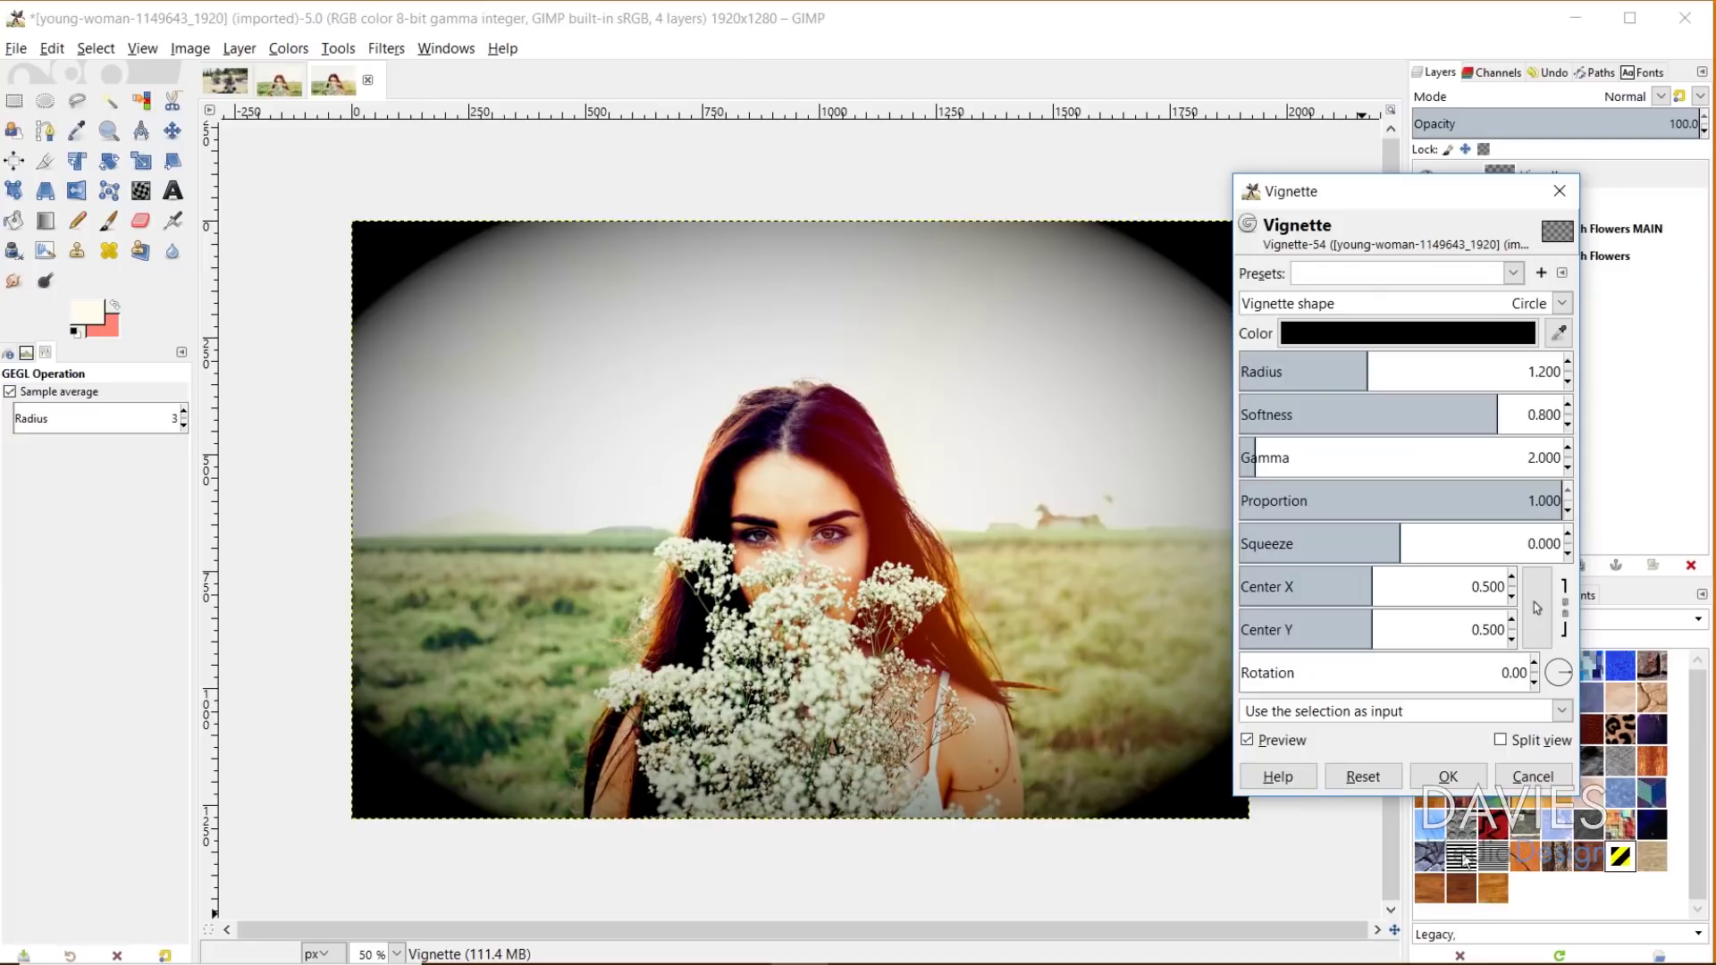
click(1448, 778)
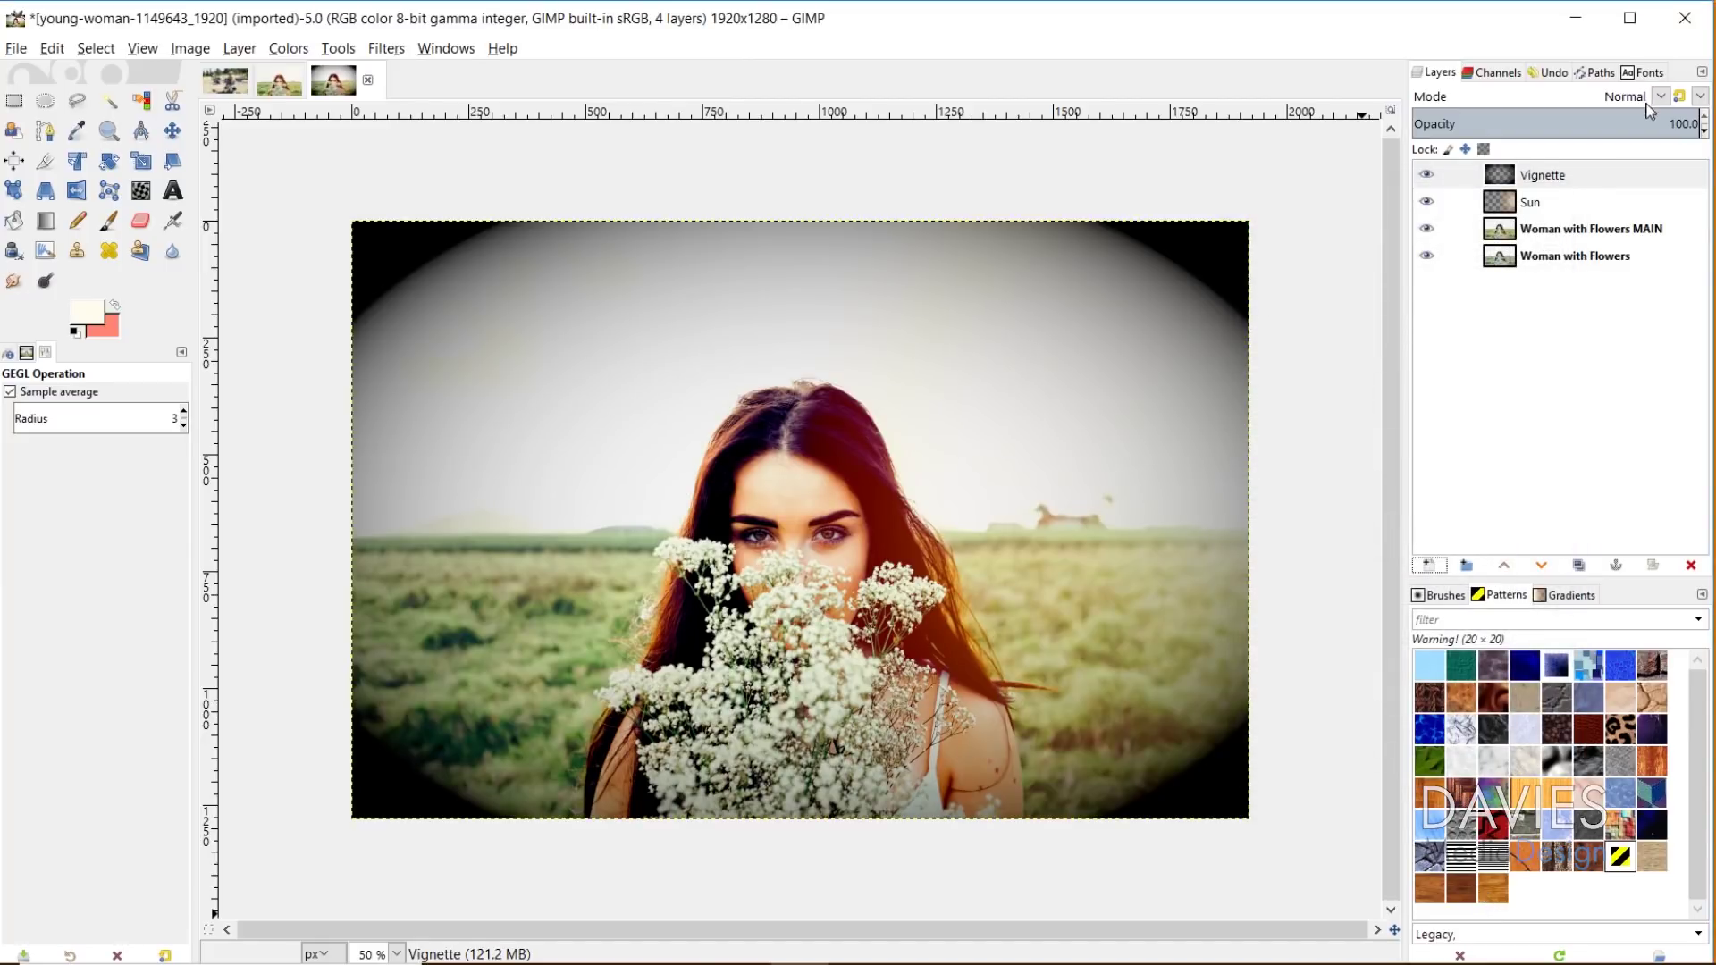
- Set the Vignette layer's blend mode to Soft light and lower its opacity to about 29.2
click(1660, 97)
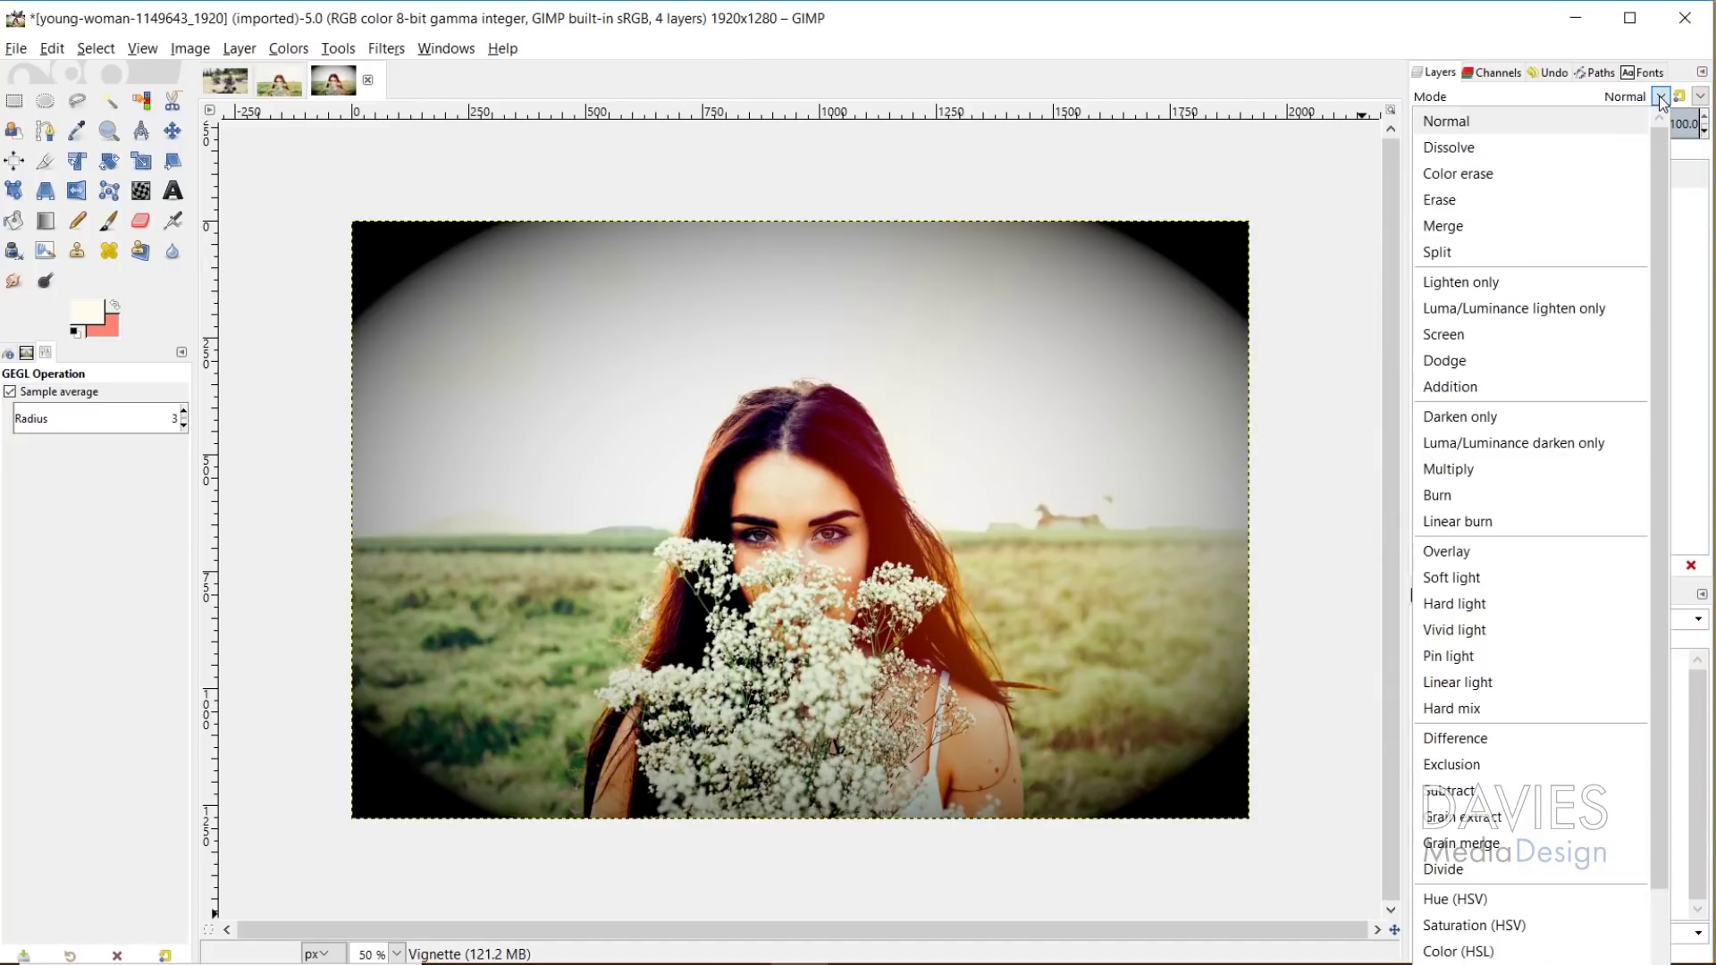
click(1525, 579)
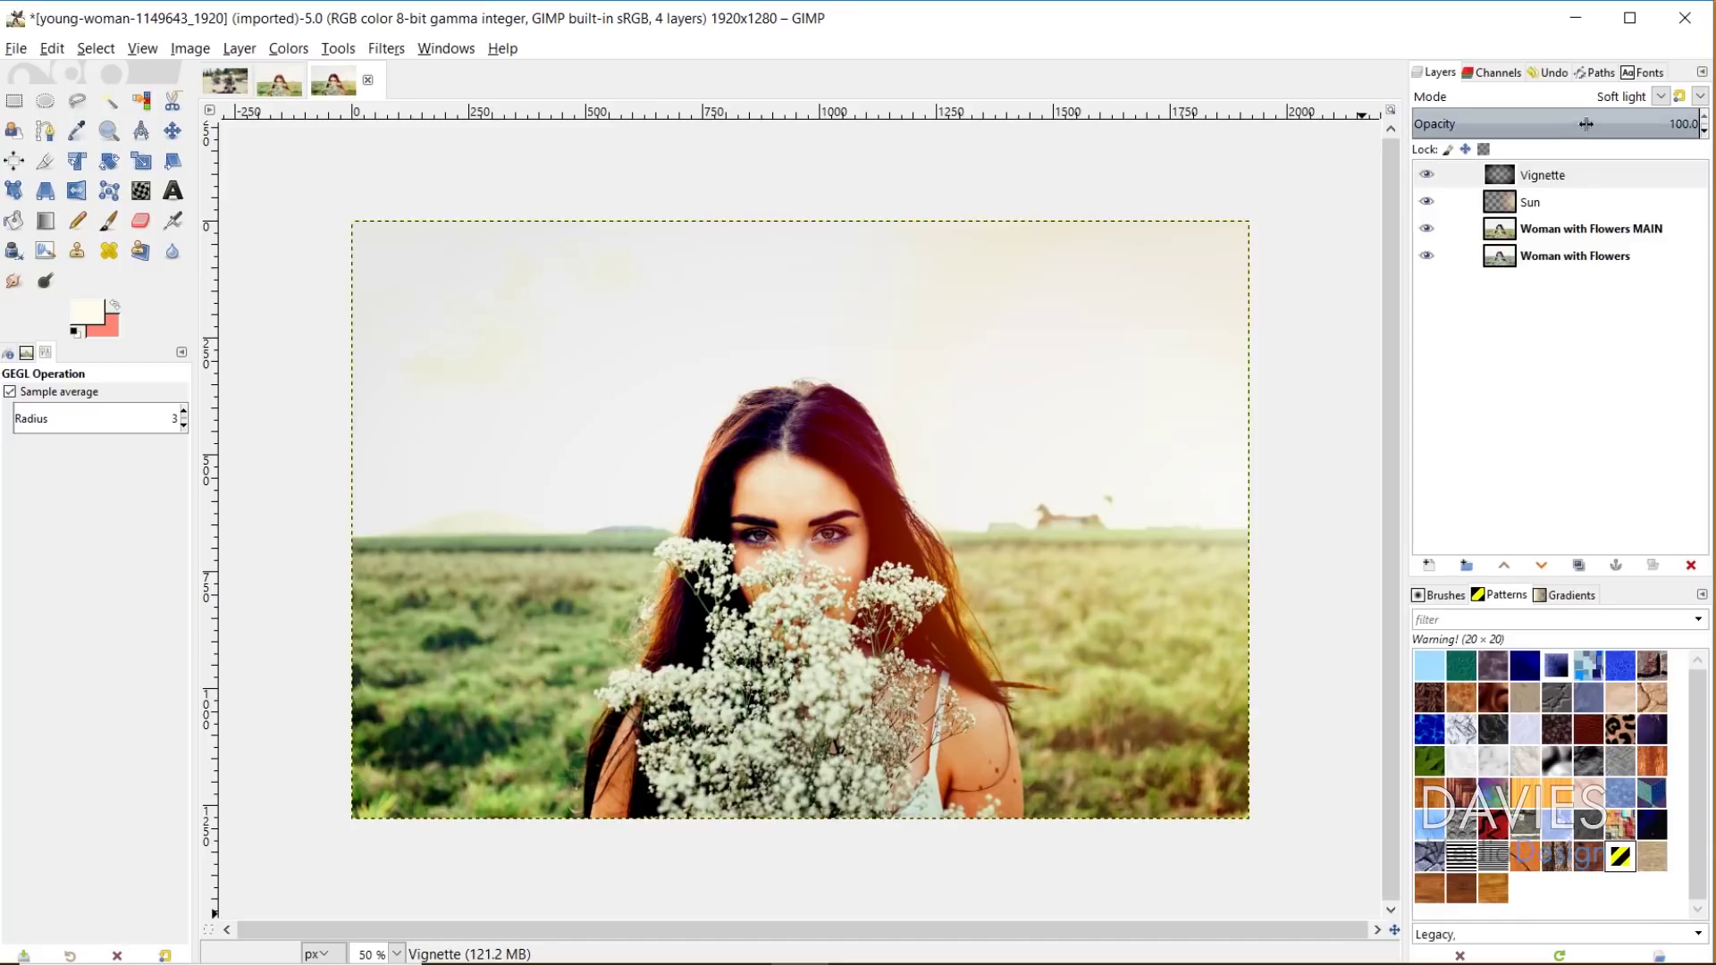
drag(1583, 123, 1495, 123)
- Compare the image with and without the Vignette layer, and compare the original Woman with Flowers layer alone against the full edit
click(1432, 178)
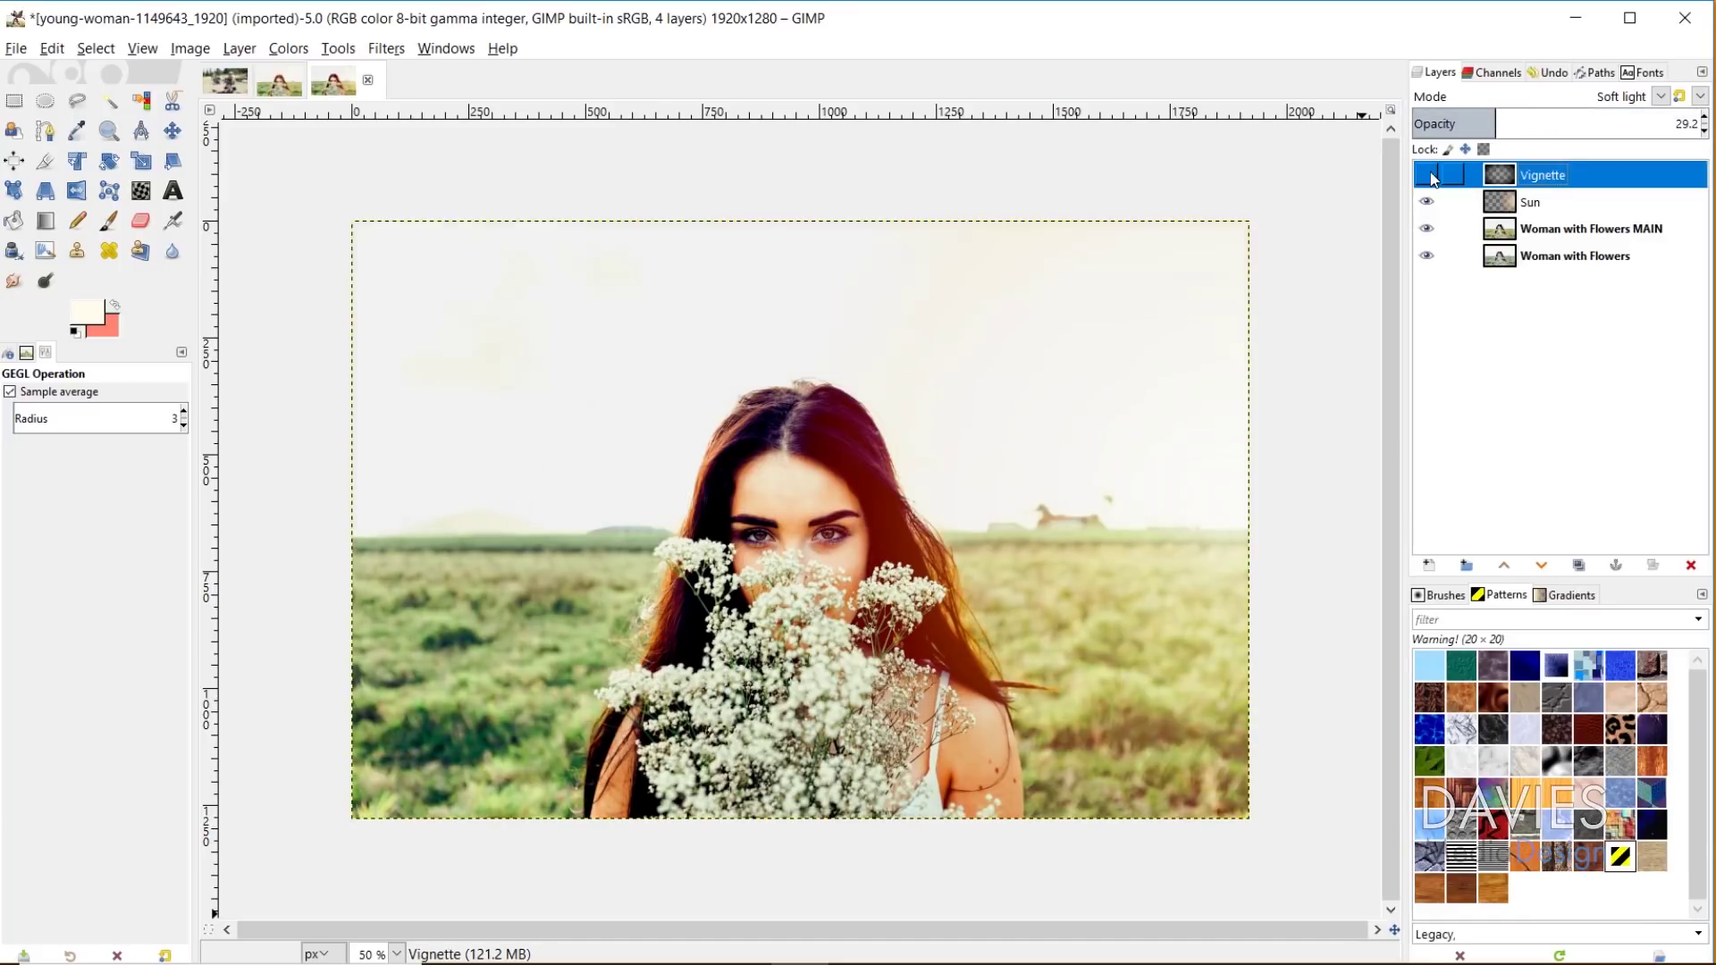
click(1433, 178)
click(1430, 257)
shift+click(1428, 257)
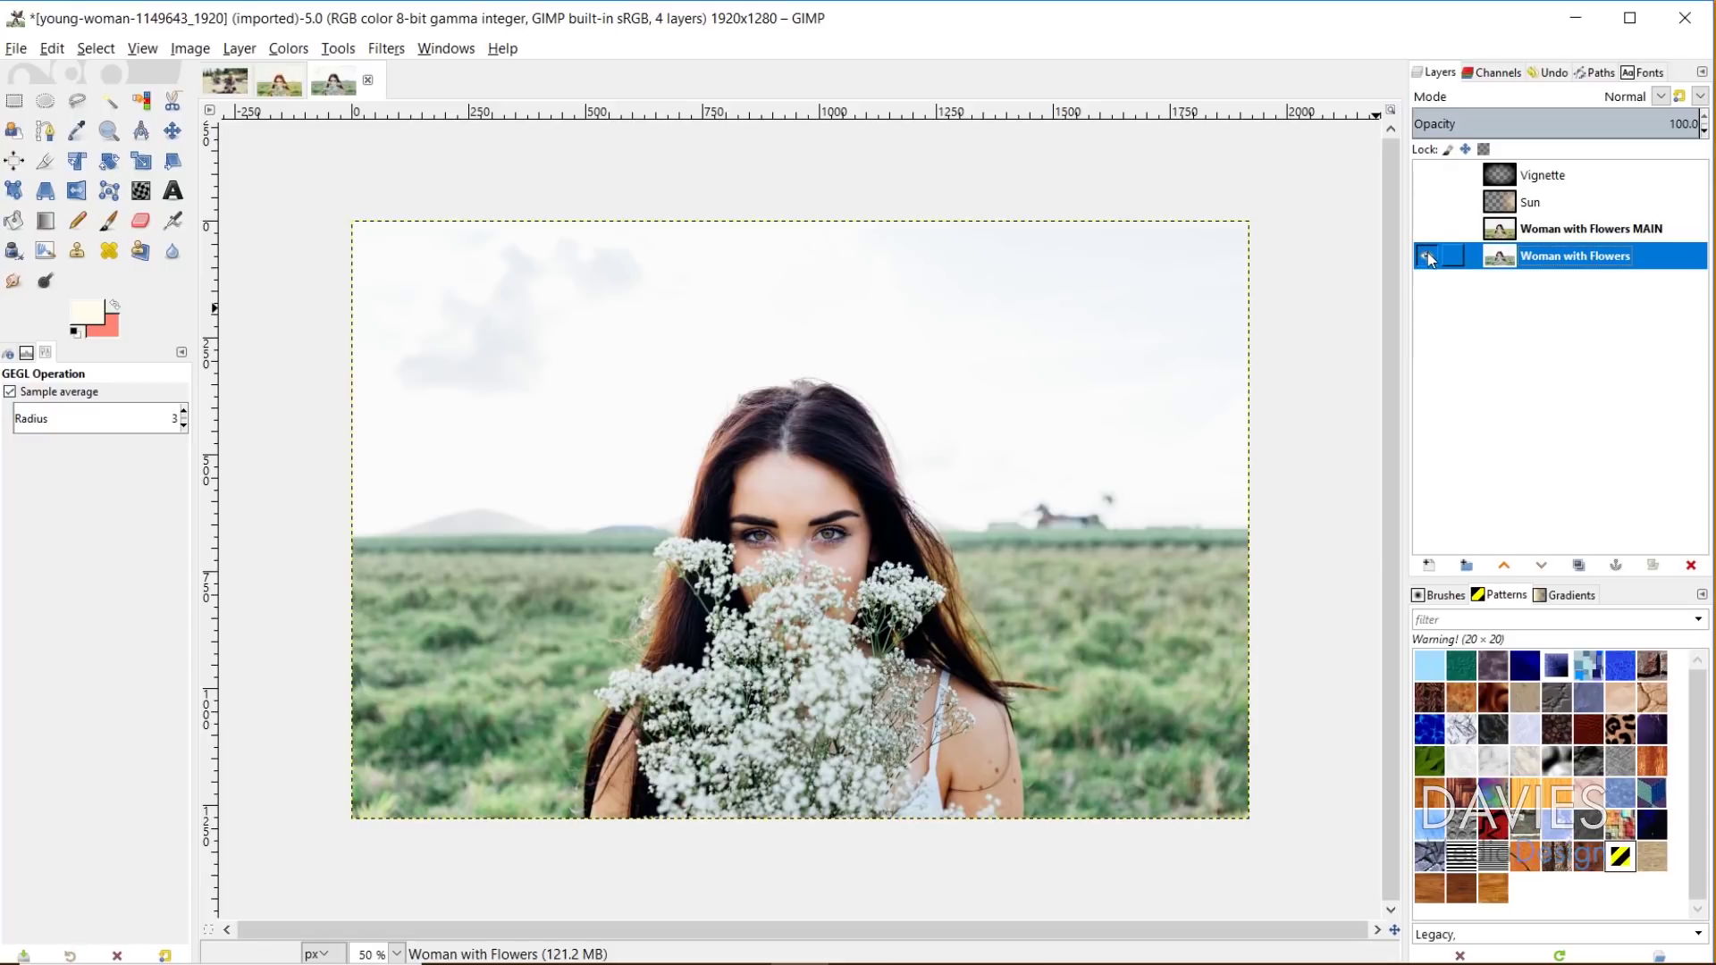
shift+click(1428, 256)
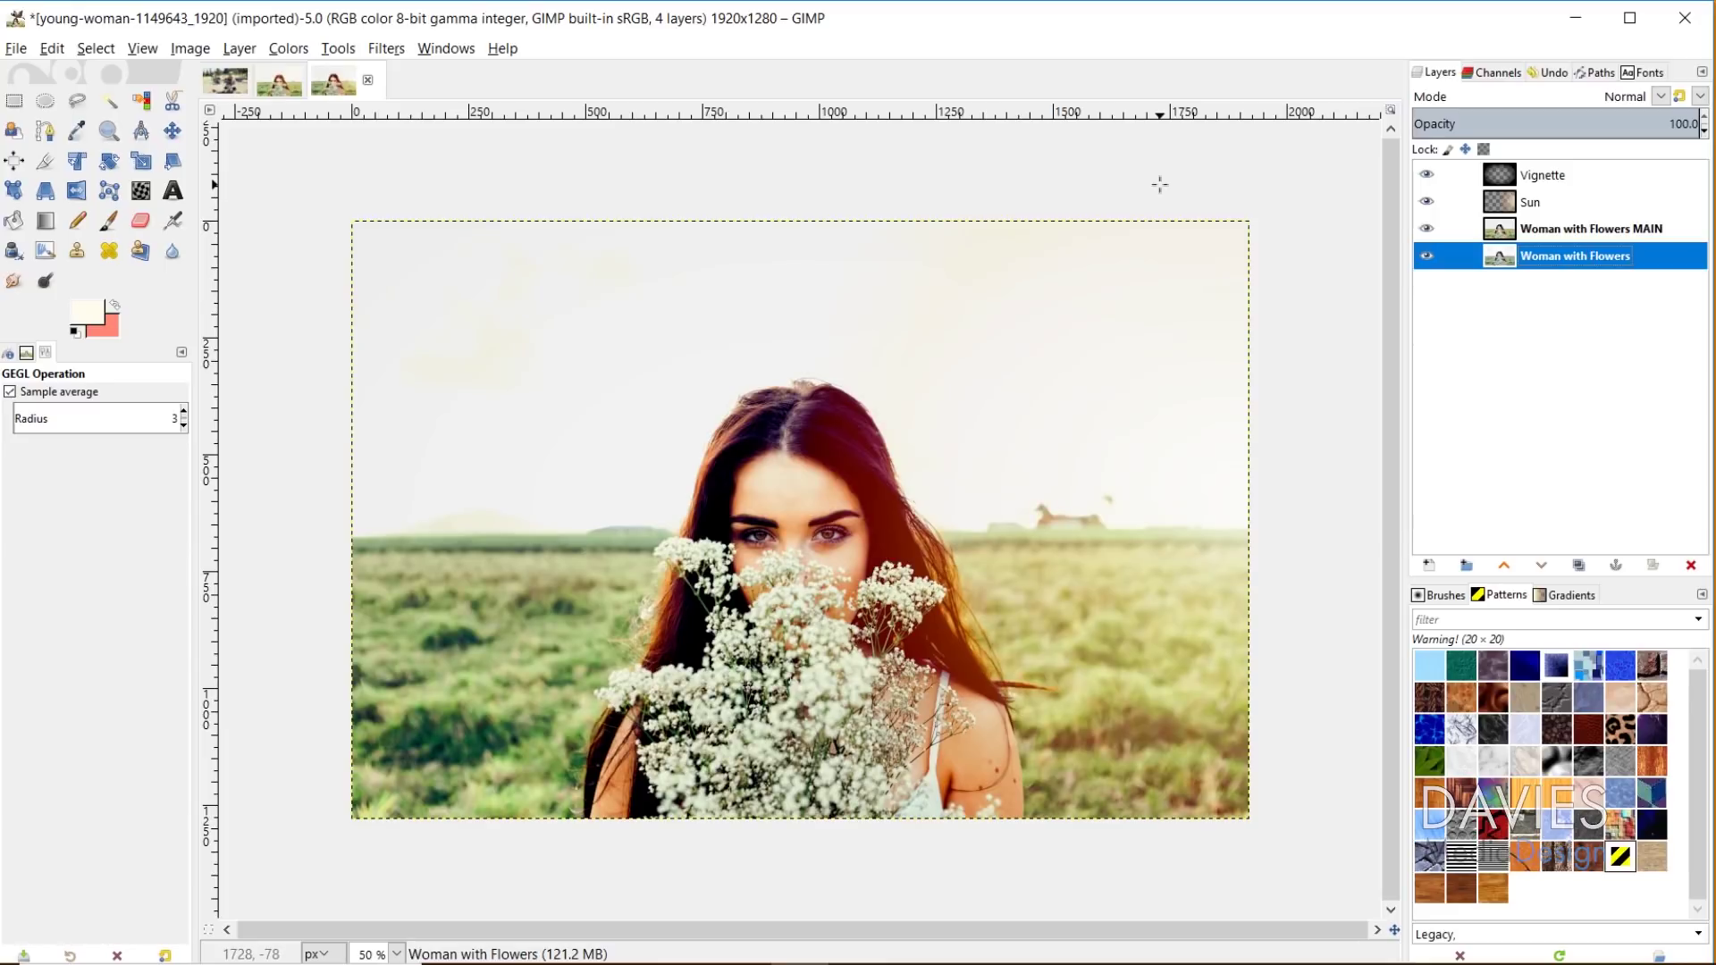